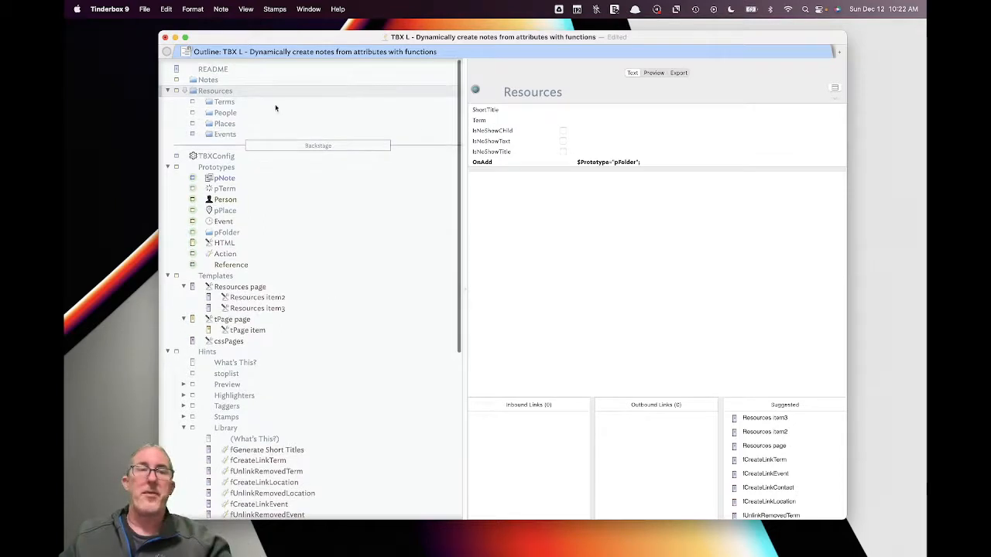
- Add a new child note under Notes, provisionally named Note A
left_click(238, 80)
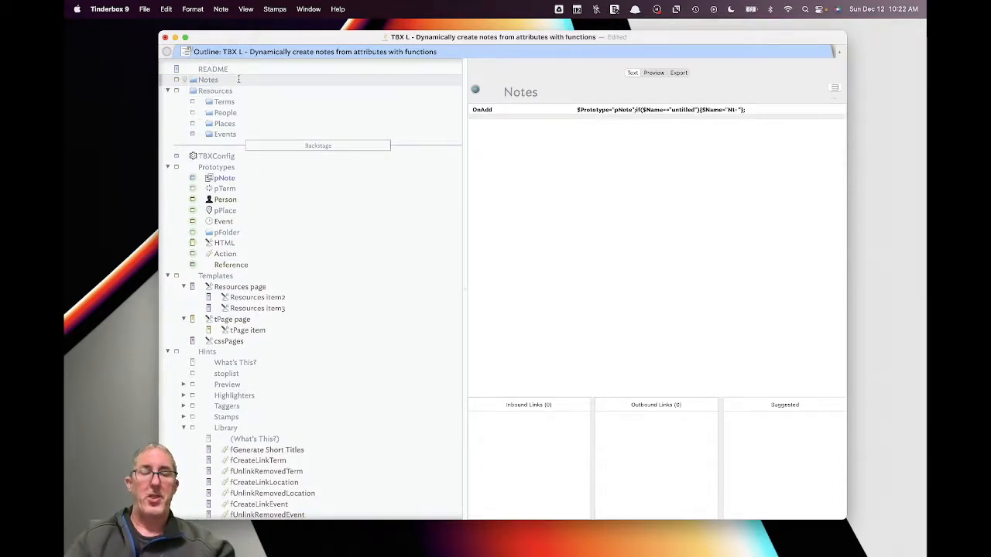
key("shift+Return")
left_click(242, 95)
type("Note A")
key("Return")
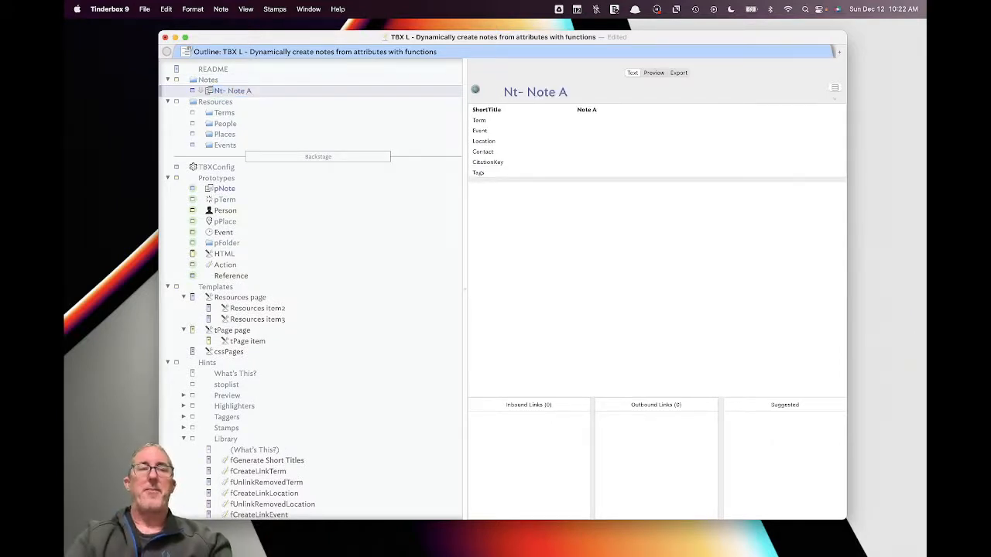
- Retitle the new note to Nt- Pizza Party
left_click_drag(531, 91, 578, 101)
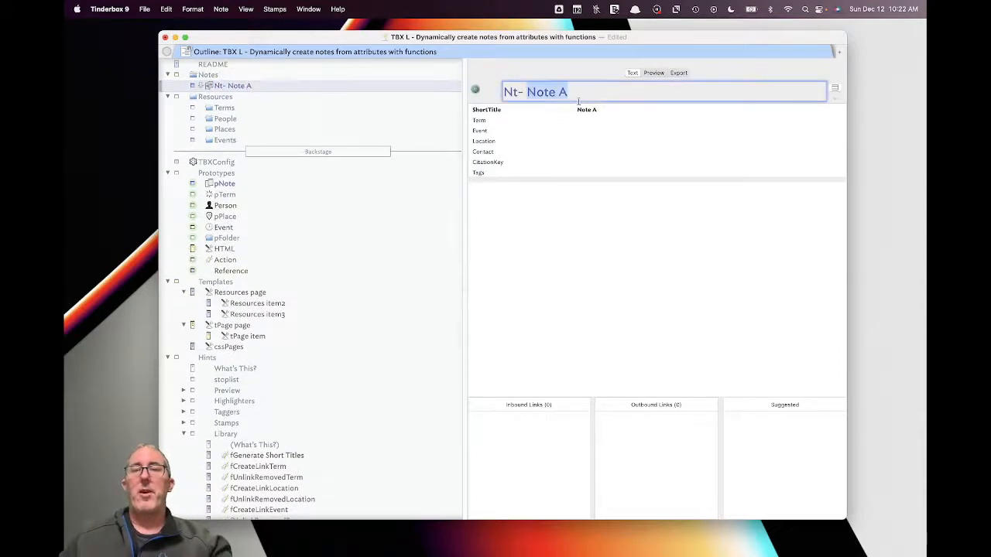
type("O")
key("BackSpace")
type("Pa")
key("BackSpace")
type("izza Party")
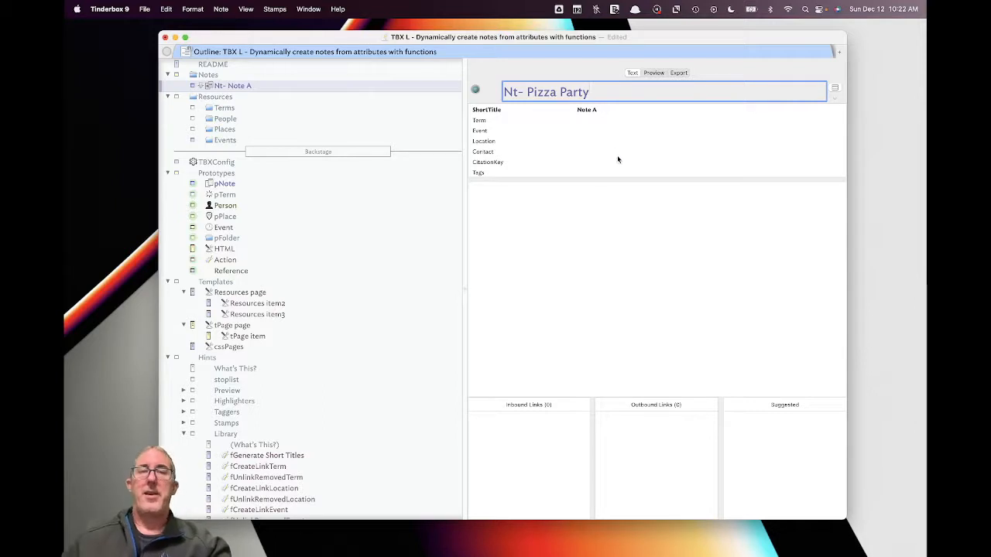
- Write 'I want to have a pizza party.' as its text and reselect Notes
left_click(580, 217)
type("I want to ha")
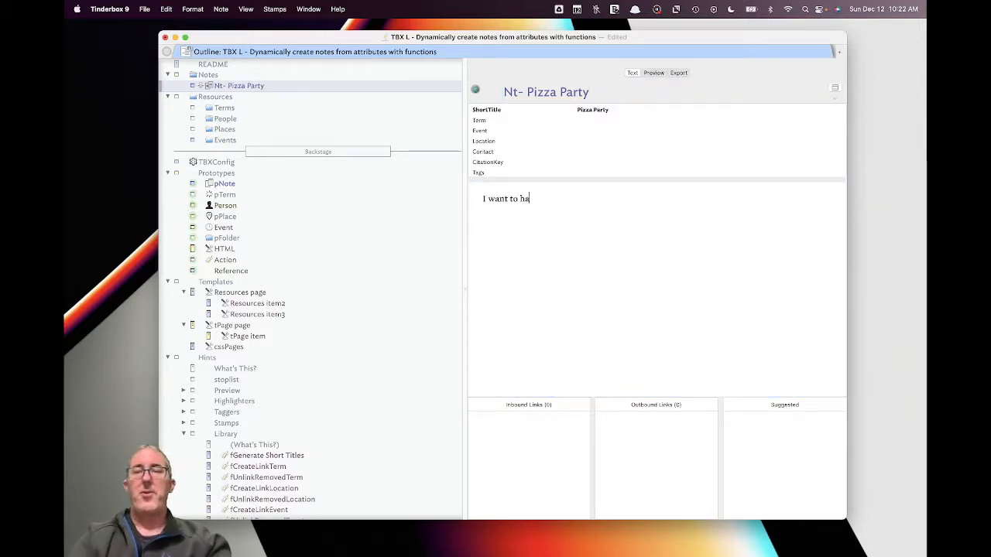
type("ve a pizza party.")
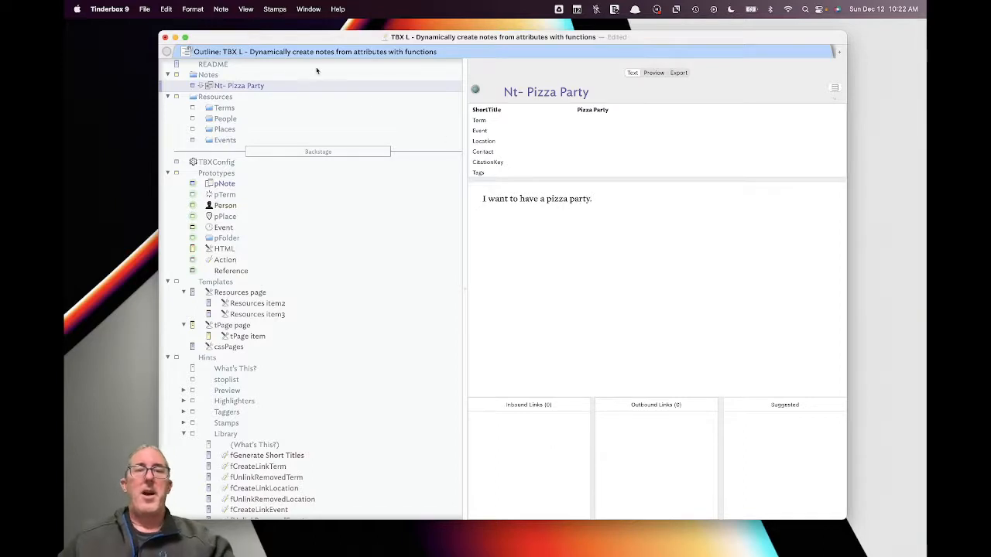
left_click(274, 74)
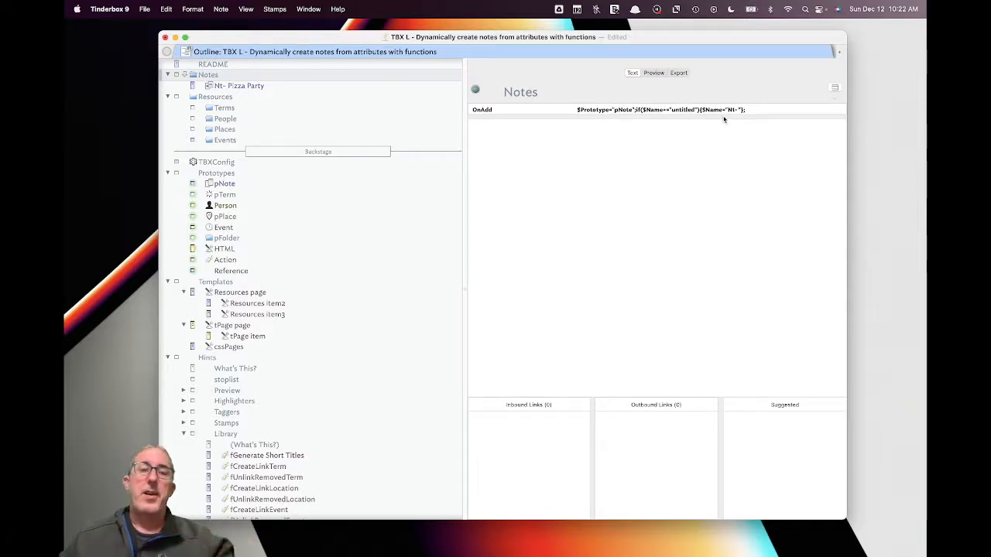
- Append 'I love pizza.' to Nt- Pizza Party's text
left_click(292, 85)
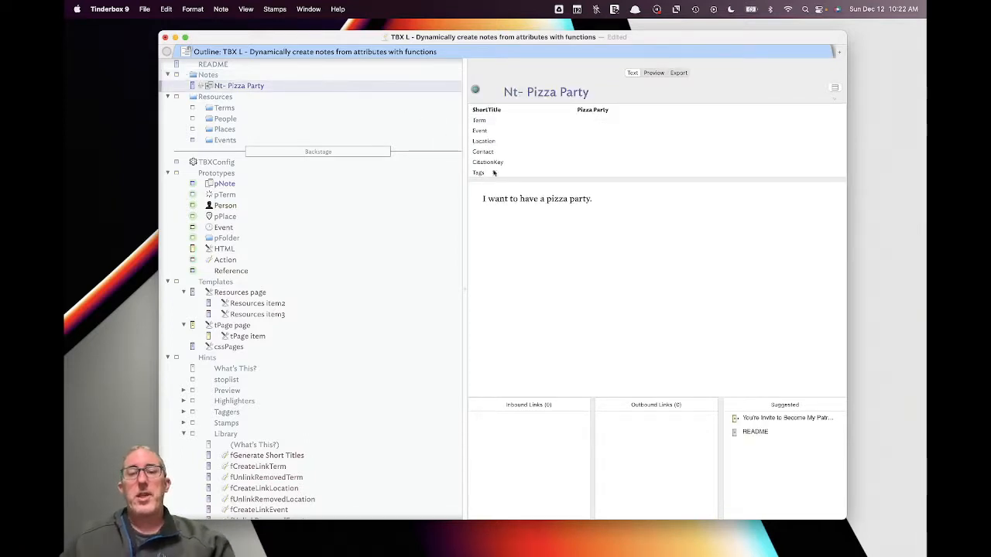
left_click(595, 200)
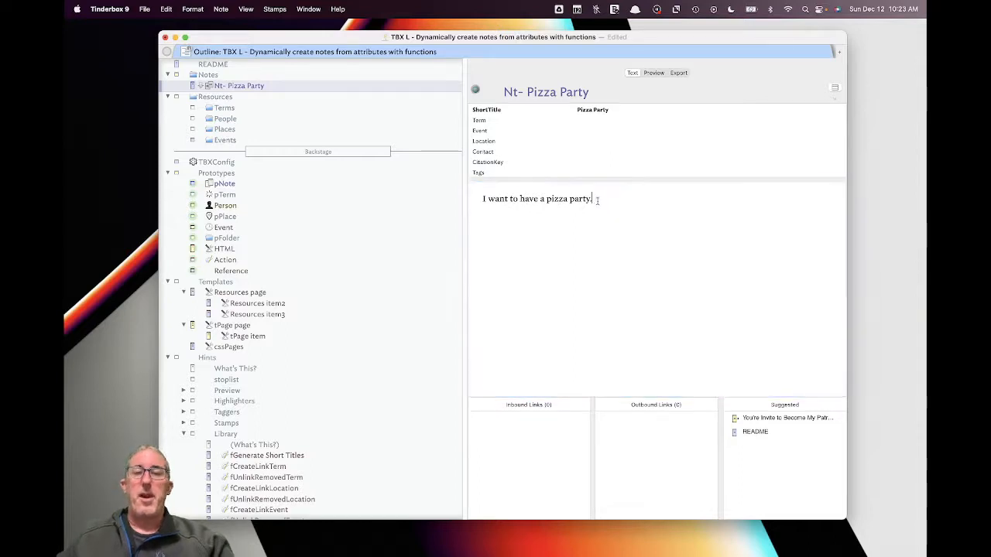
type("I love pizza.")
- Set the Term attribute to Pizza;Cheese;Sausage so term notes are created
left_click(602, 130)
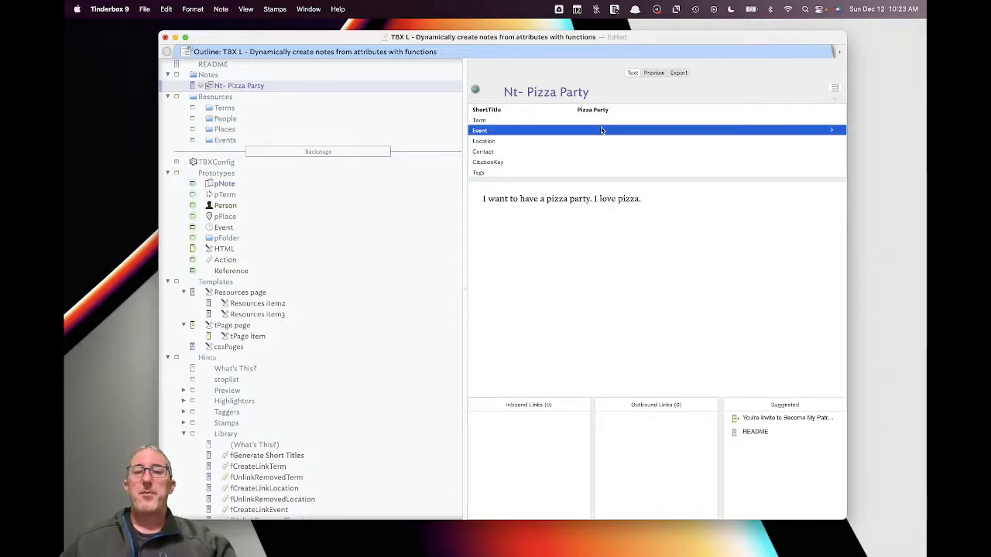
left_click(631, 120)
type("Pizza;Cheese;Sa")
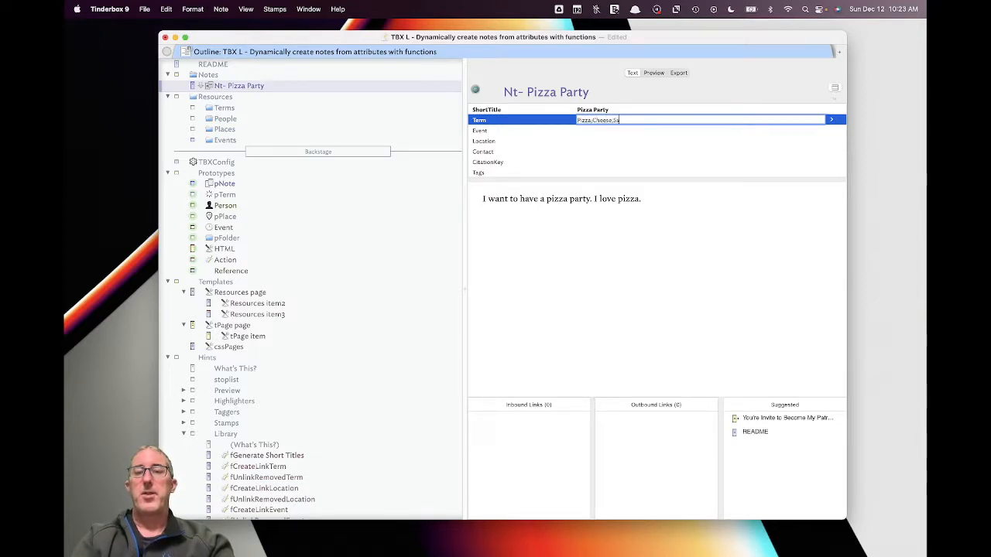
type("usage")
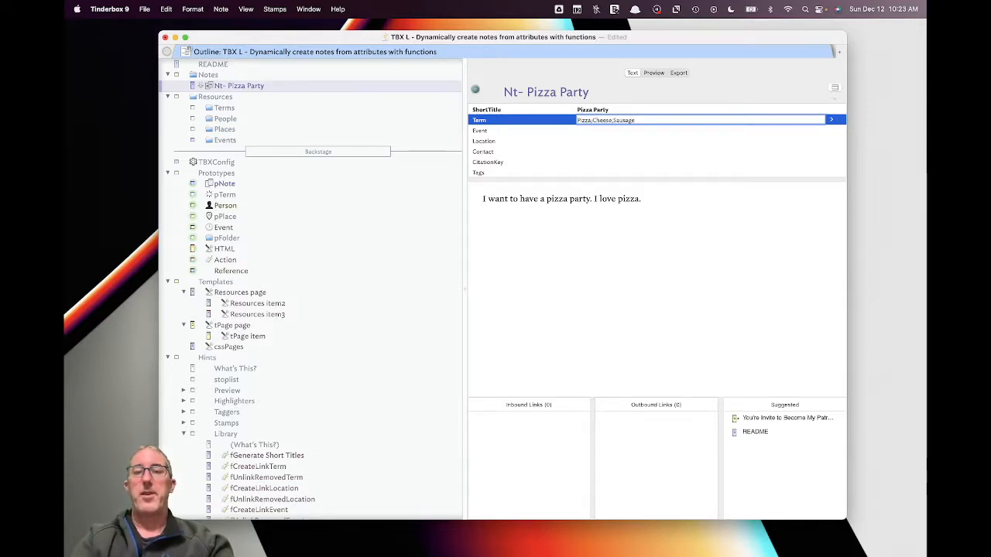
key("Return")
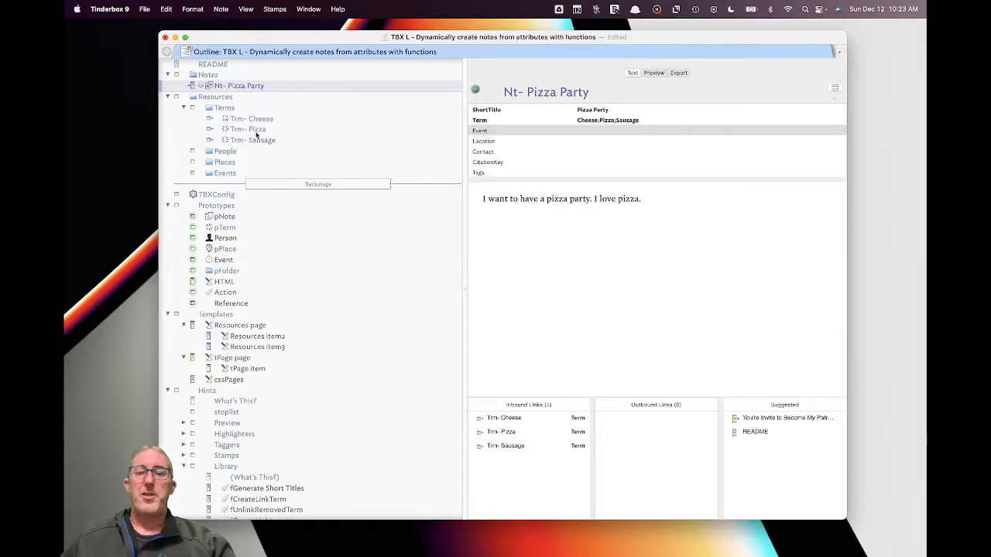
- Open the linked Trm- Pizza note and start its text as 'Pizza is super yummy.'
double_click(504, 432)
left_click(602, 194)
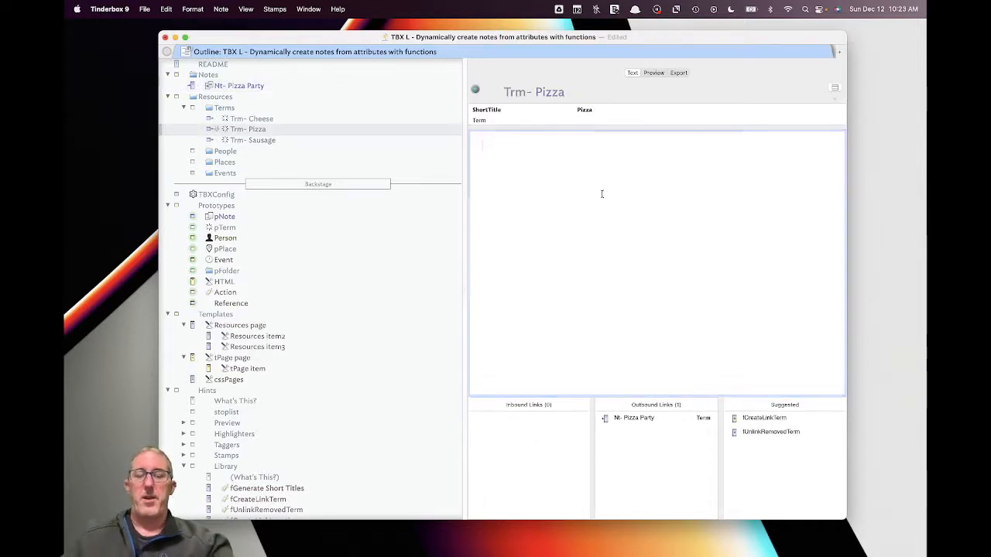
type("Pizzz")
type(" is uper")
key("BackSpace")
key("BackSpace")
key("BackSpace")
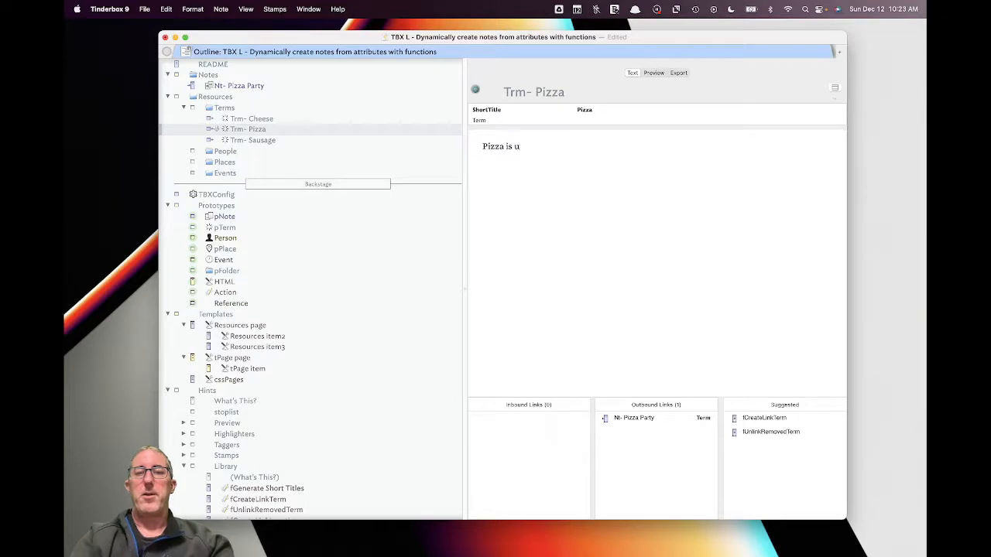
type("per yu")
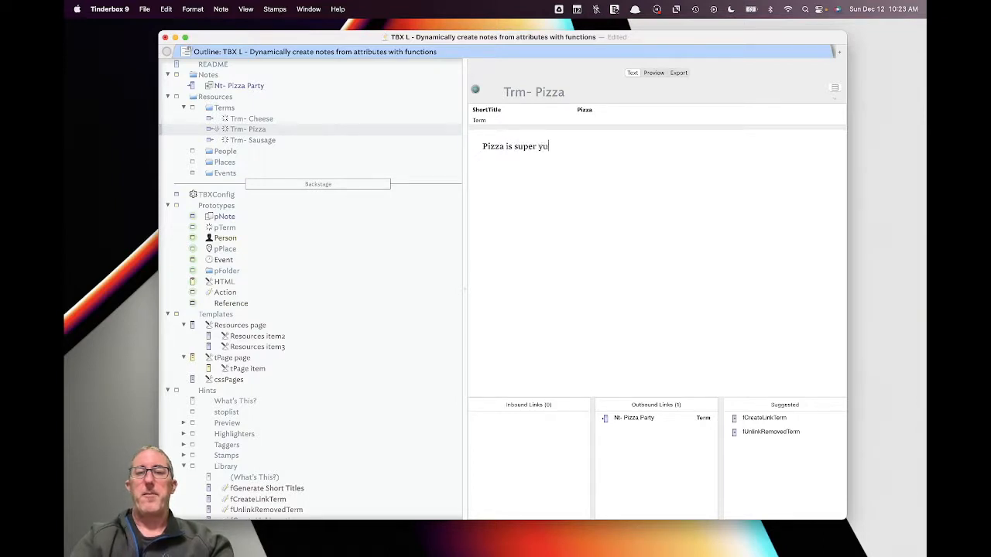
type("mmy.")
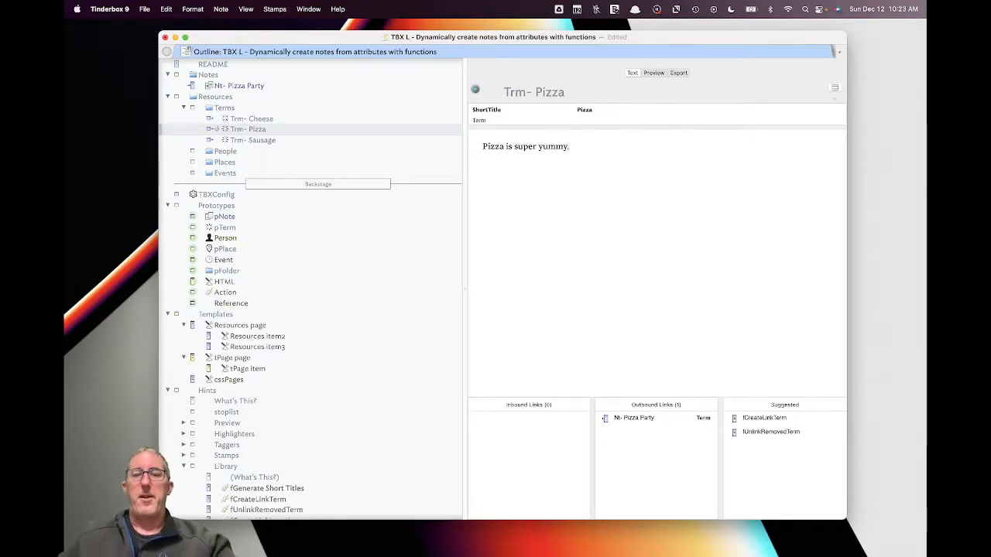
- Correct the text to 'Pizza is a super yummy food.' and return to Nt- Pizza Party
left_click(513, 146)
type("a")
left_click(588, 147)
key("BackSpace")
type("foot")
key("BackSpace")
type("d.")
left_click(626, 420)
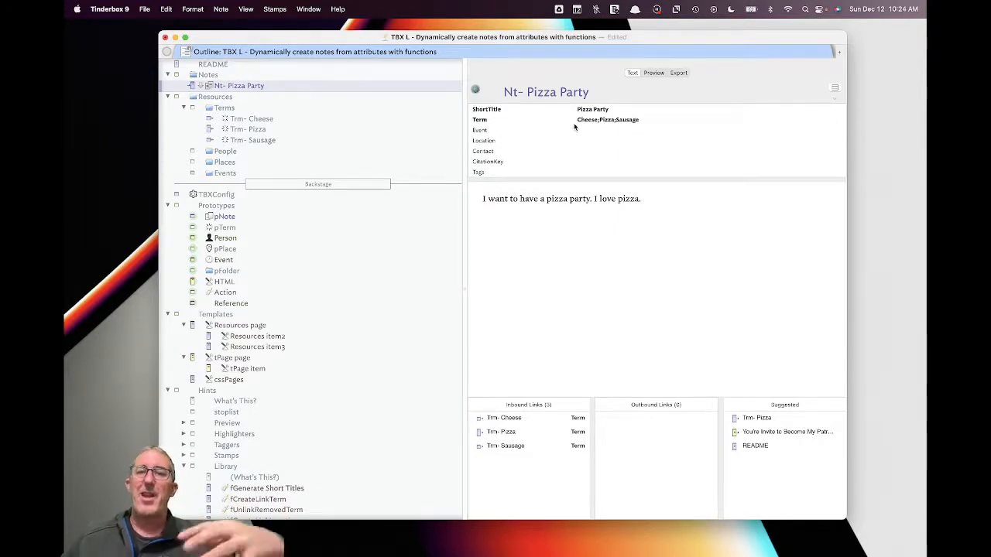
- Replace Sausage with Mushroom in the Term attribute
left_click(621, 120)
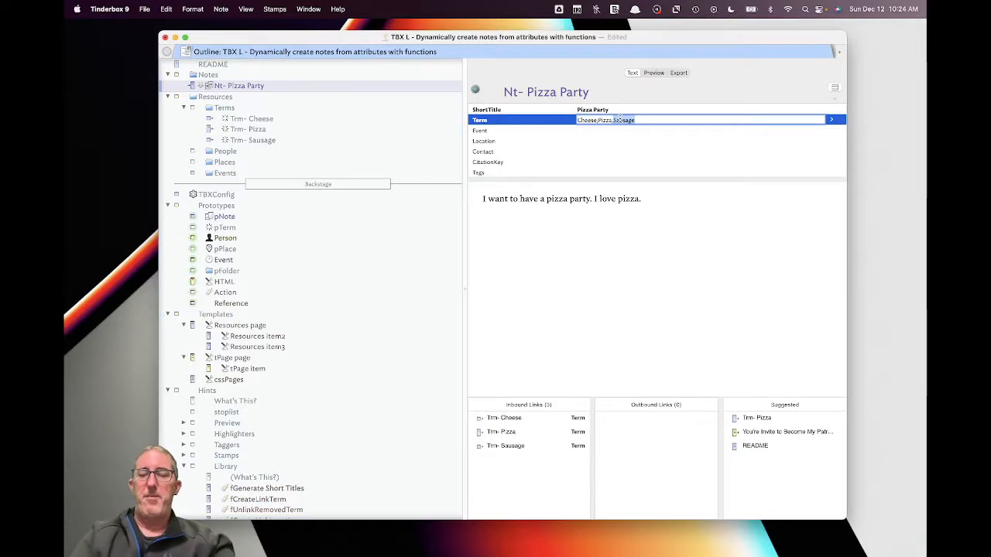
key("BackSpace")
type("Mushroom")
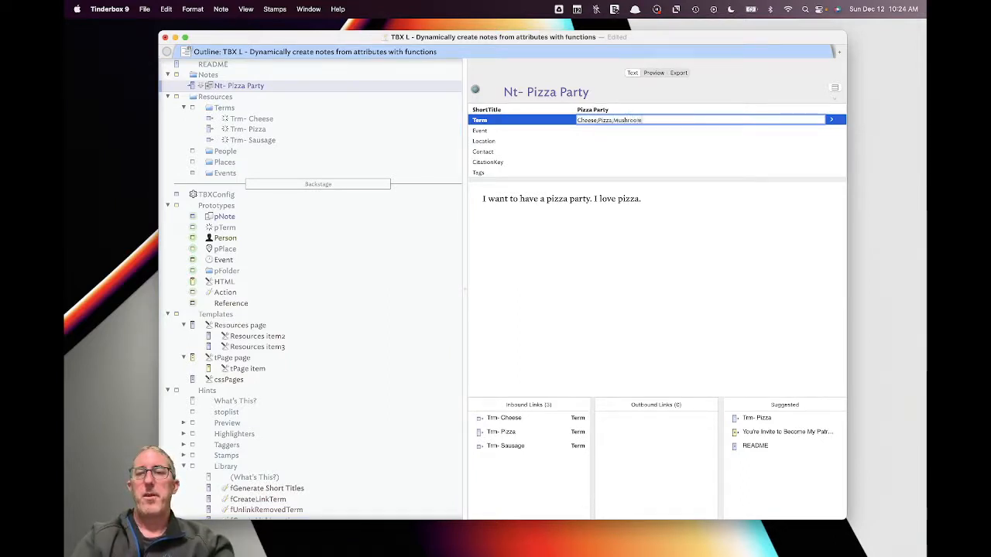
key("Return")
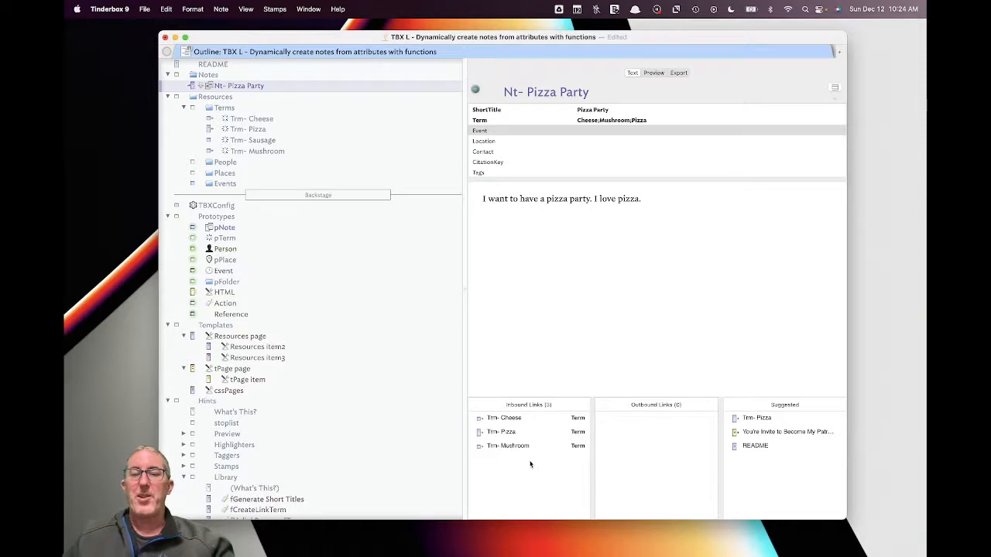
- Append ;Sausage back to the Term list
left_click(643, 121)
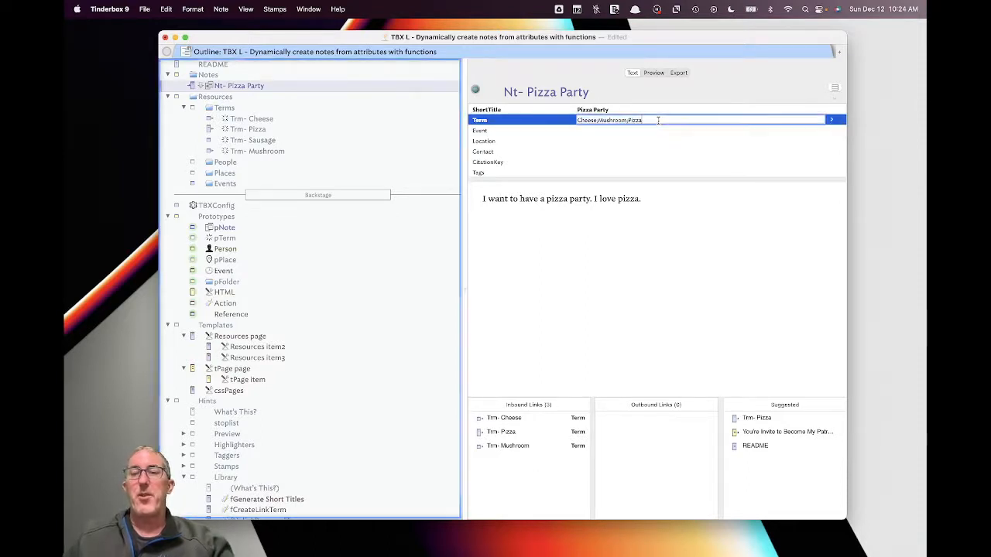
type(";Sau")
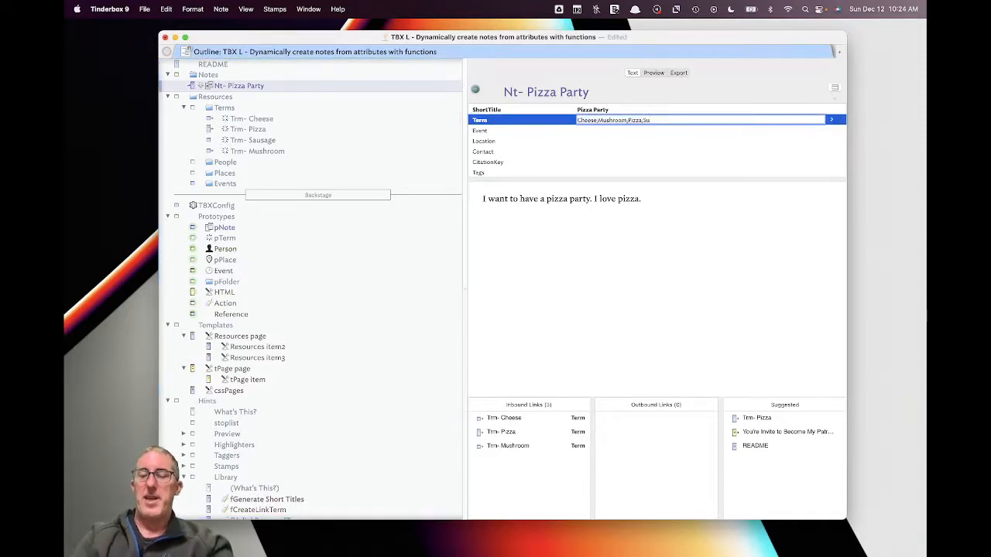
type("sage")
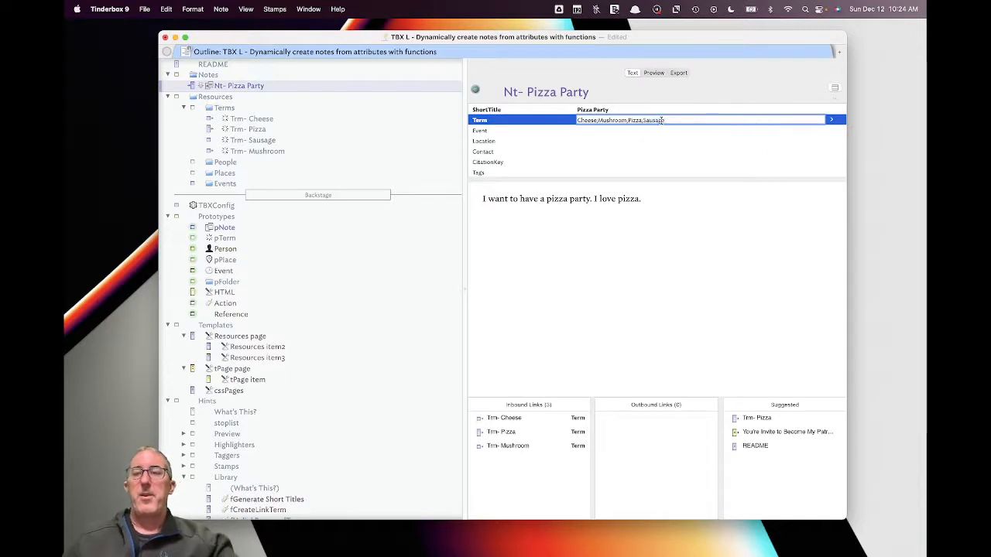
key("Return")
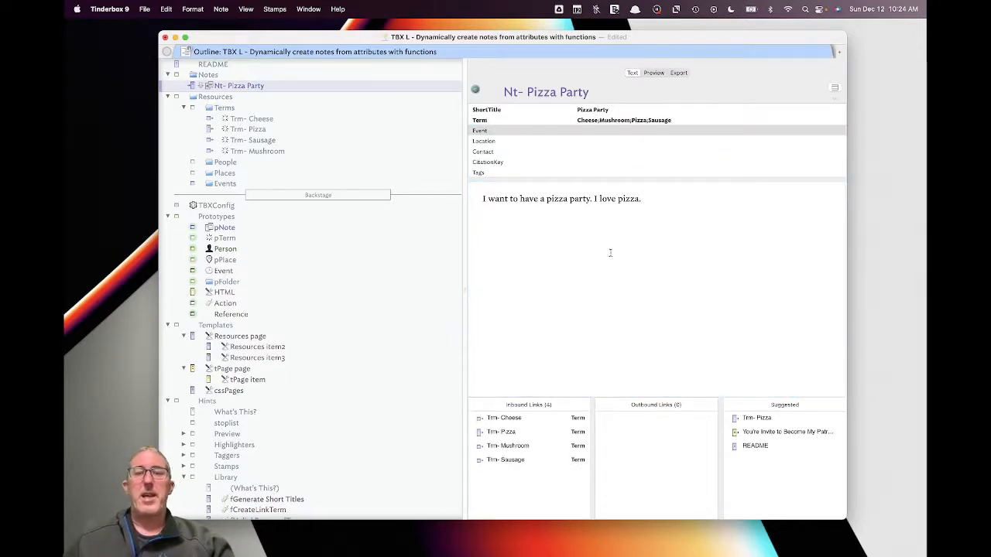
- Set Event to Pizza Party and Location to Sunnyvale, CA
left_click(608, 130)
type("P")
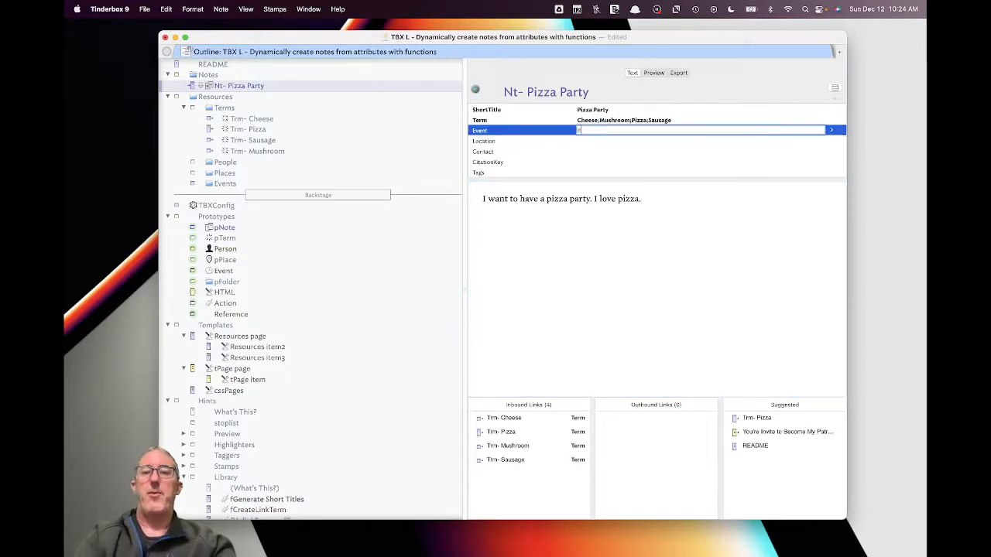
type("izza Party")
key("Return")
left_click(628, 141)
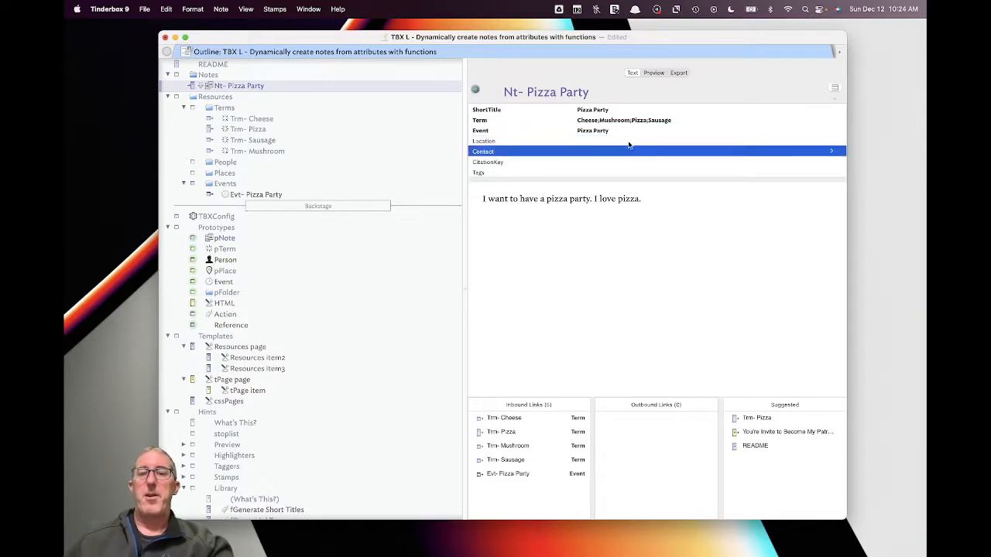
type("Sunny")
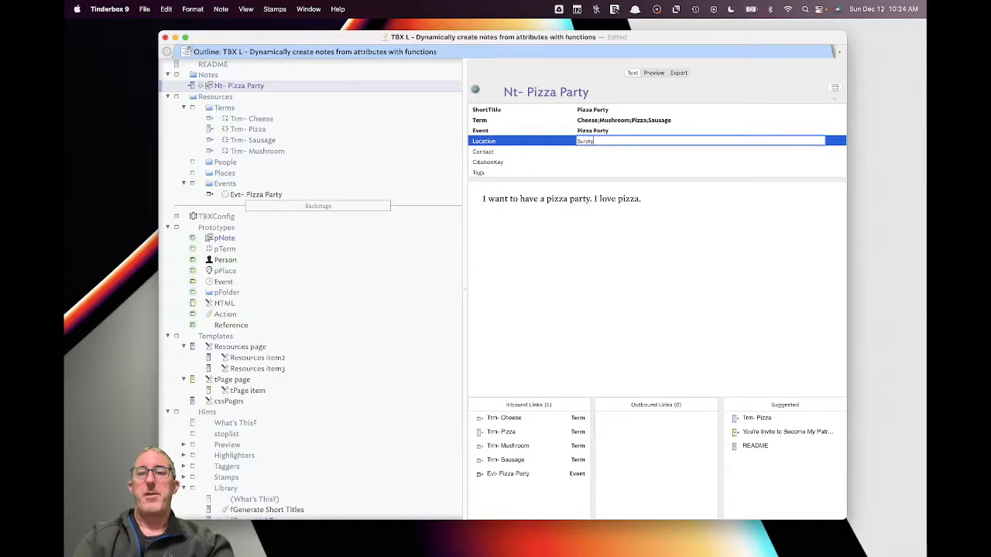
type("vale, CA")
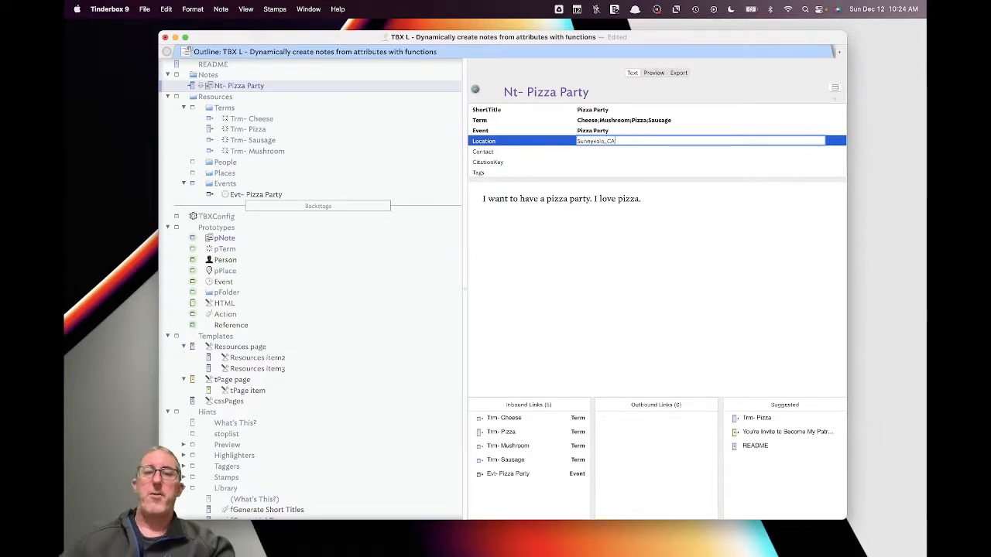
left_click(648, 152)
- Enter three semicolon-separated contact names in the Contact attribute
type("Michael")
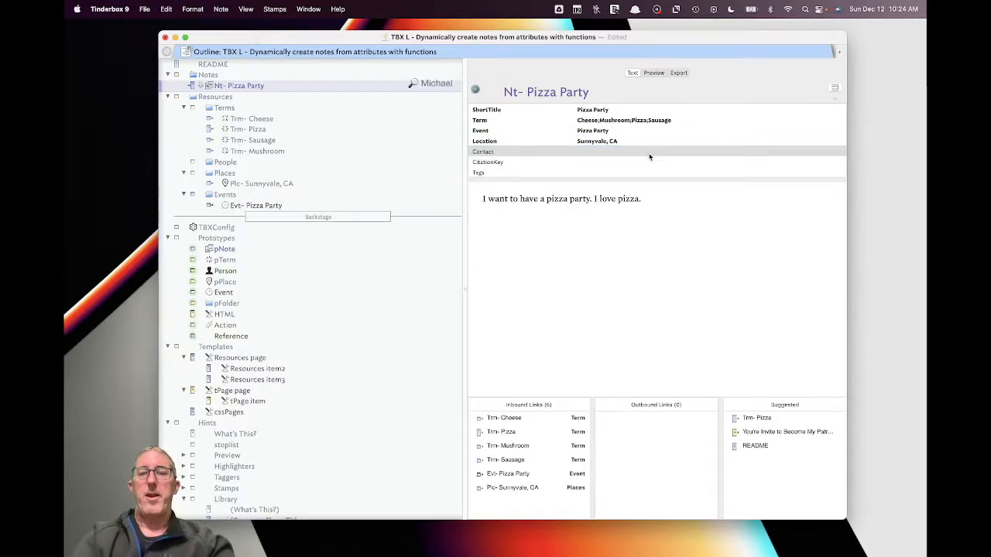
left_click(650, 155)
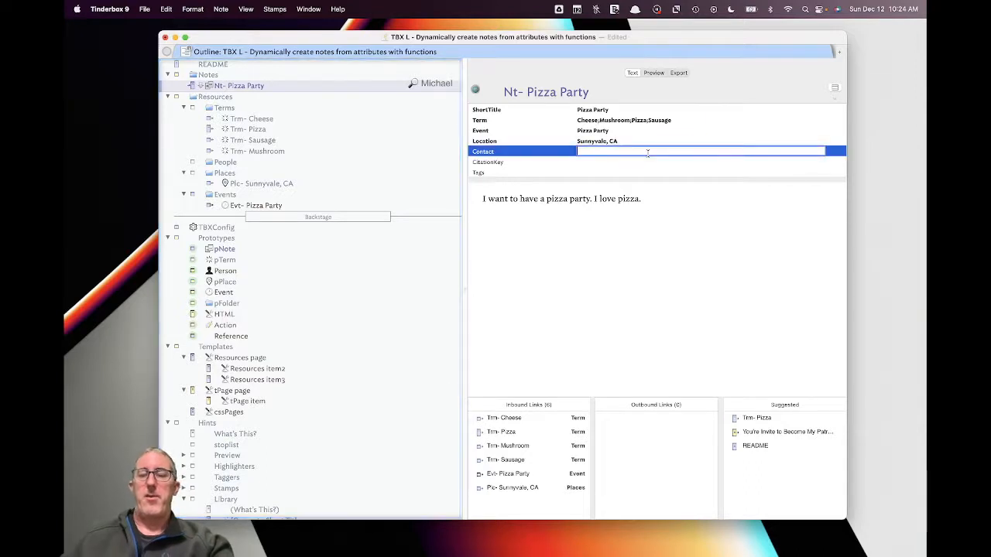
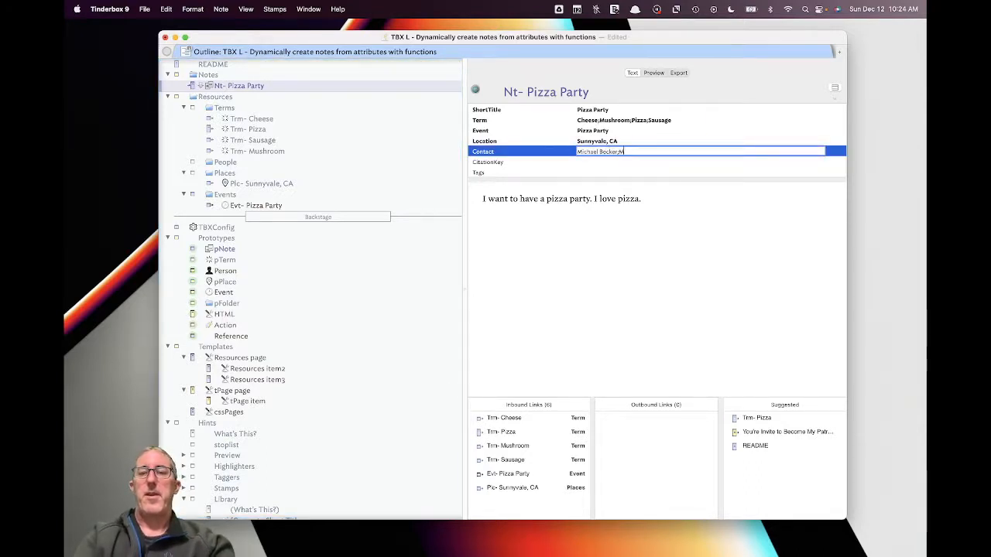
type("ark B.;Mark A.")
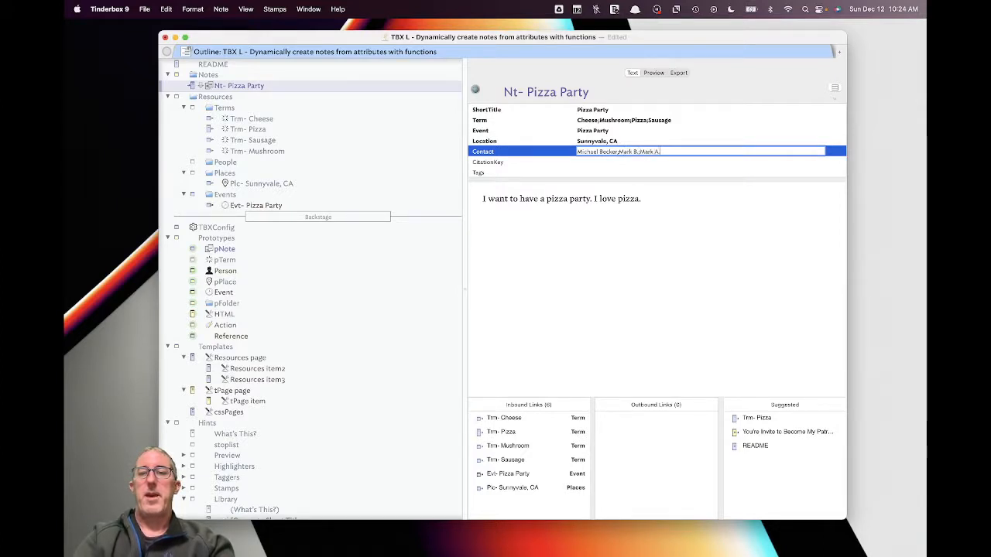
key("Return")
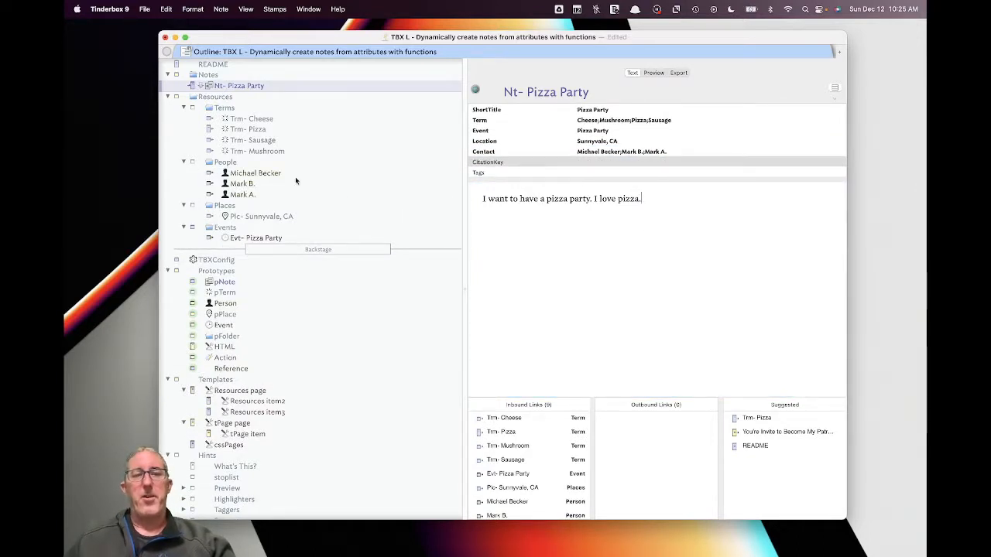
- Review the Nt- title prefix and ShortTitle row, then scroll the outline down to the Library
scroll(250, 245, "down", 1)
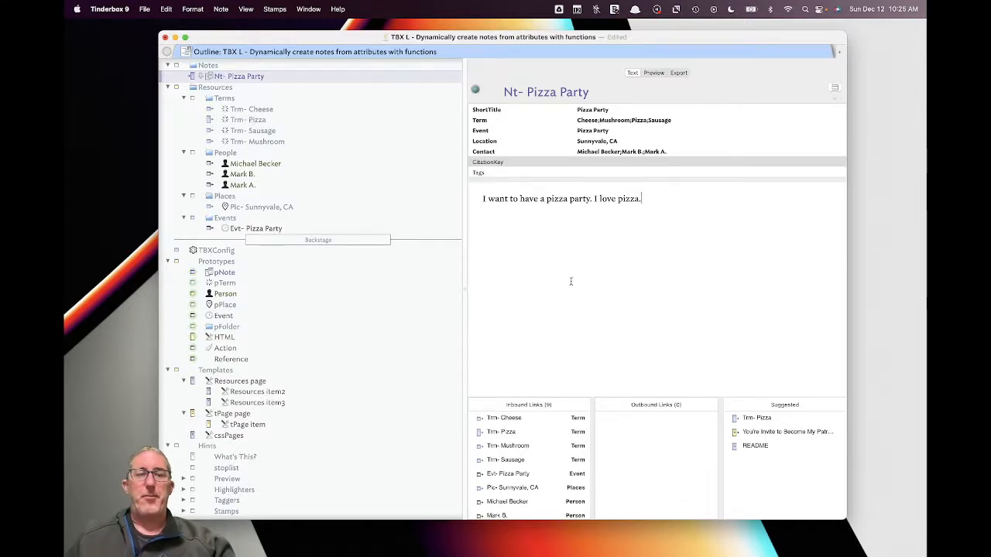
left_click_drag(524, 93, 504, 92)
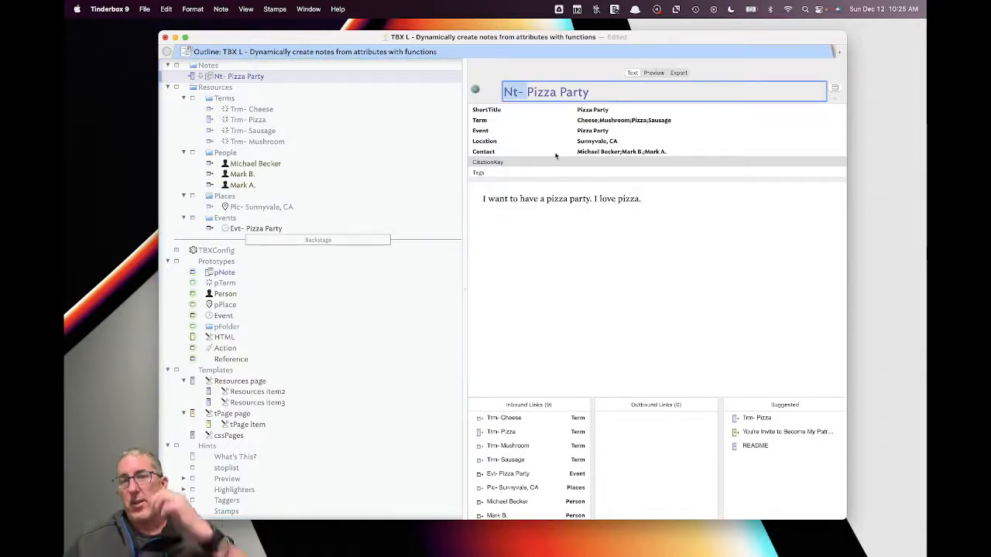
left_click(585, 111)
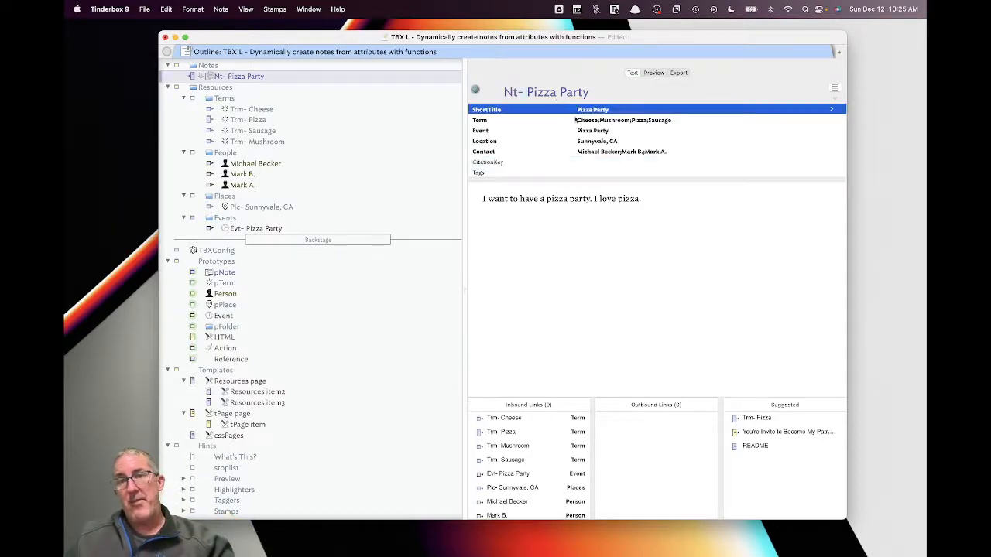
scroll(358, 317, "down", 5)
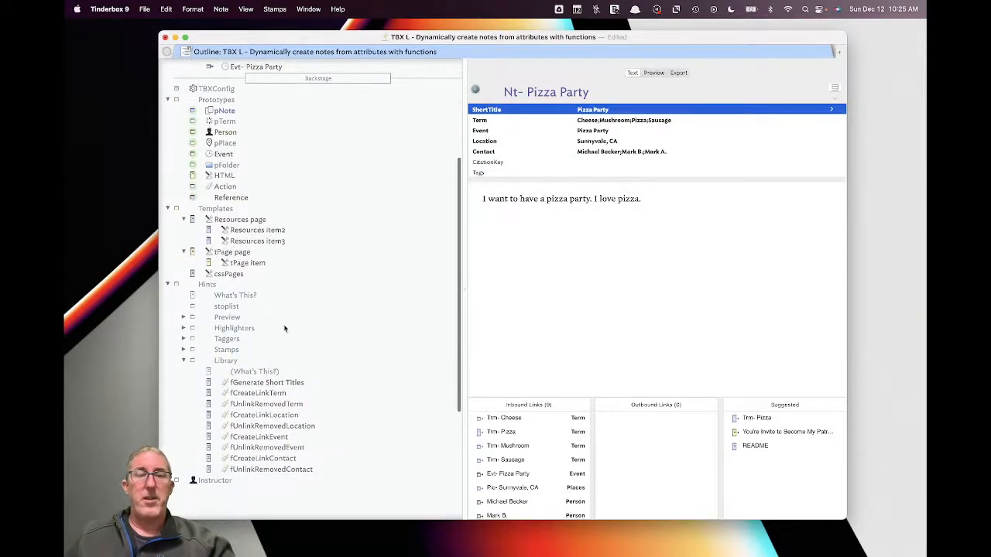
- Examine fGenerate Short Titles' variable declaration, regex if-test and returned variable
left_click(283, 383)
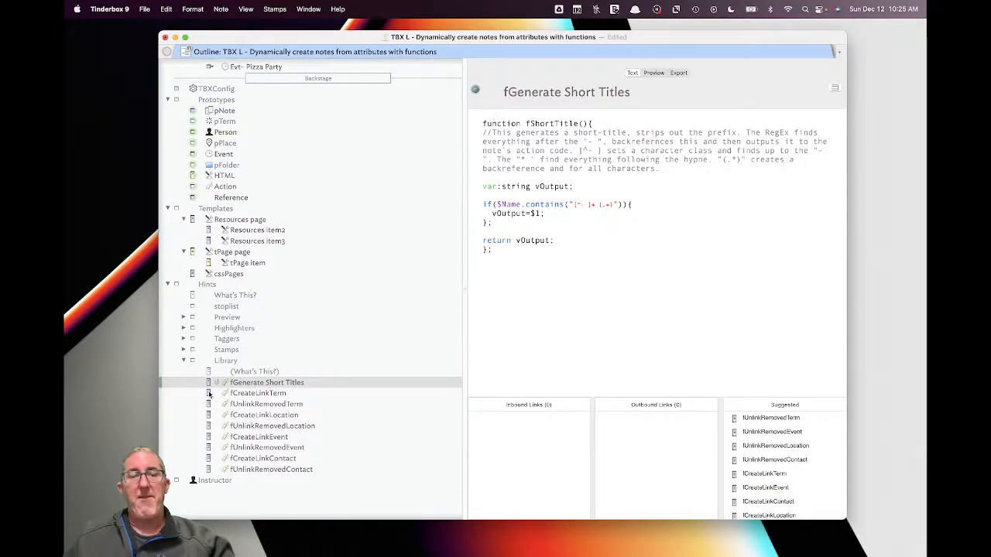
left_click_drag(482, 186, 573, 194)
left_click(573, 319)
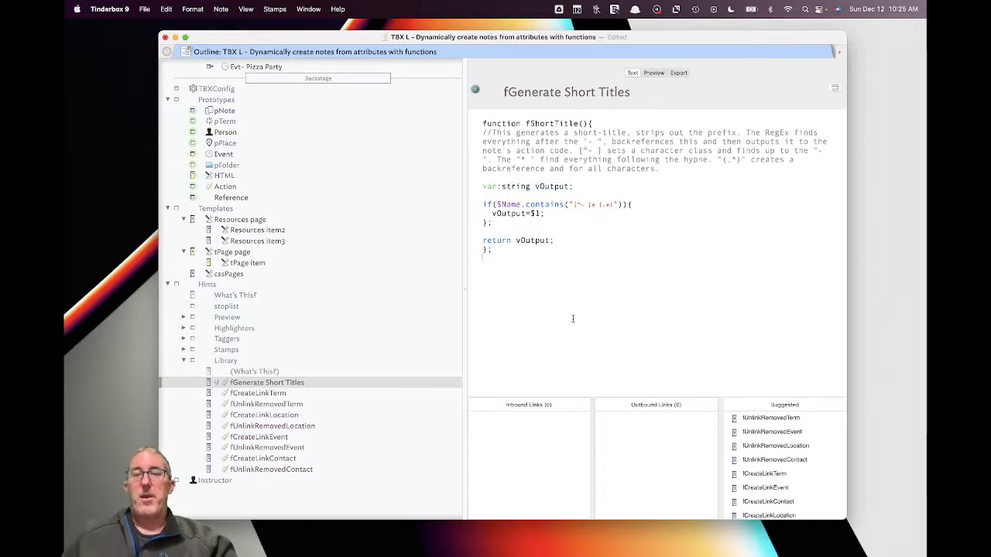
triple_click(483, 203)
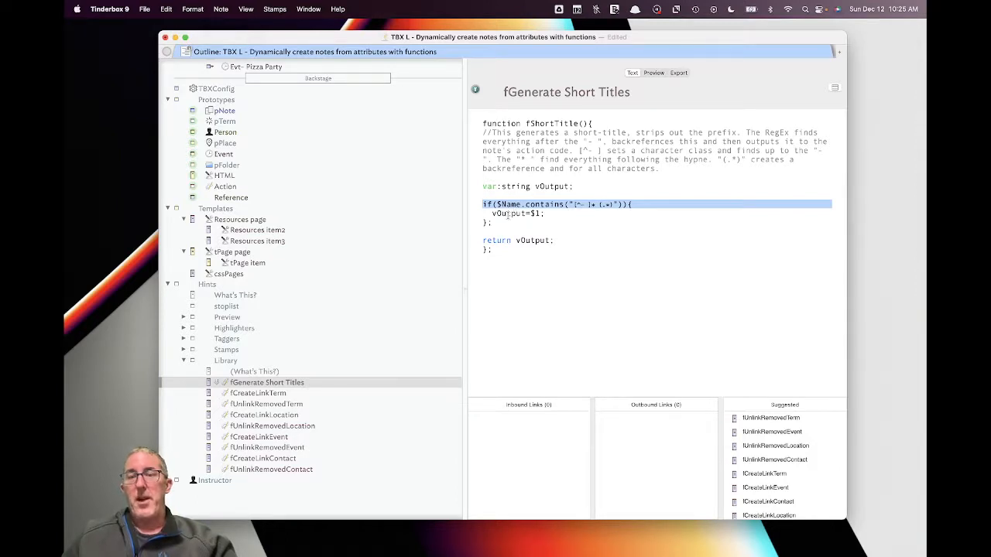
left_click_drag(510, 240, 536, 241)
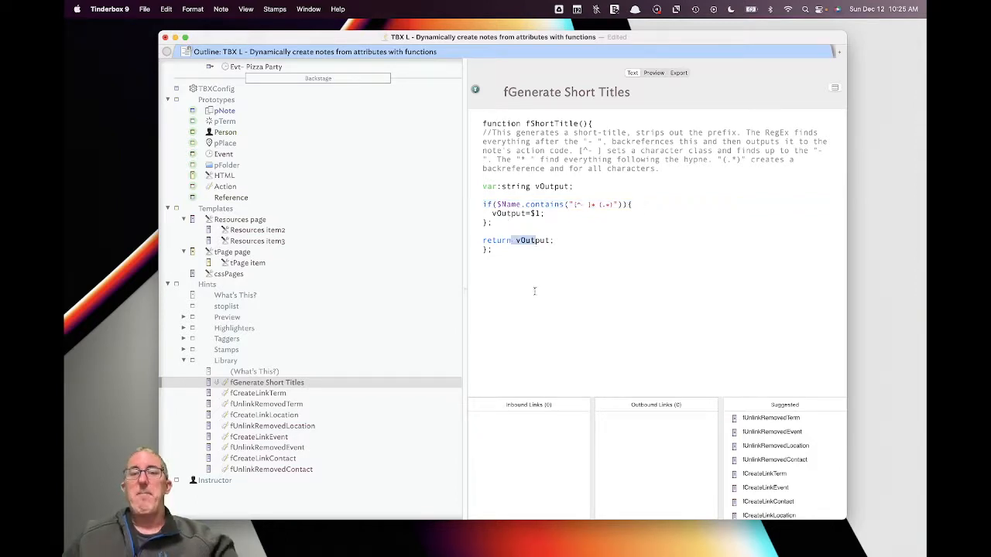
left_click(514, 300)
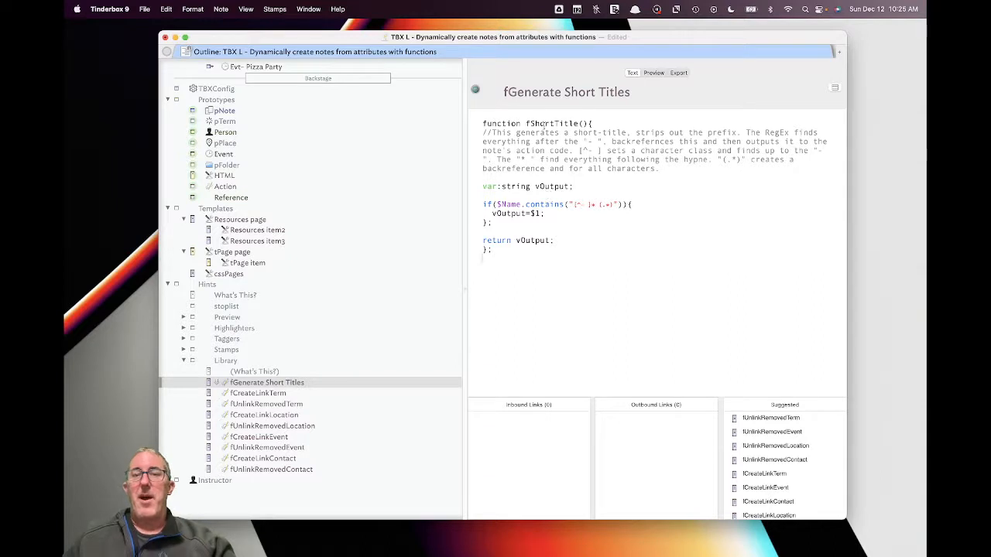
- Highlight the fShortTitle name and the regex if-block, then select README
left_click_drag(525, 123, 576, 123)
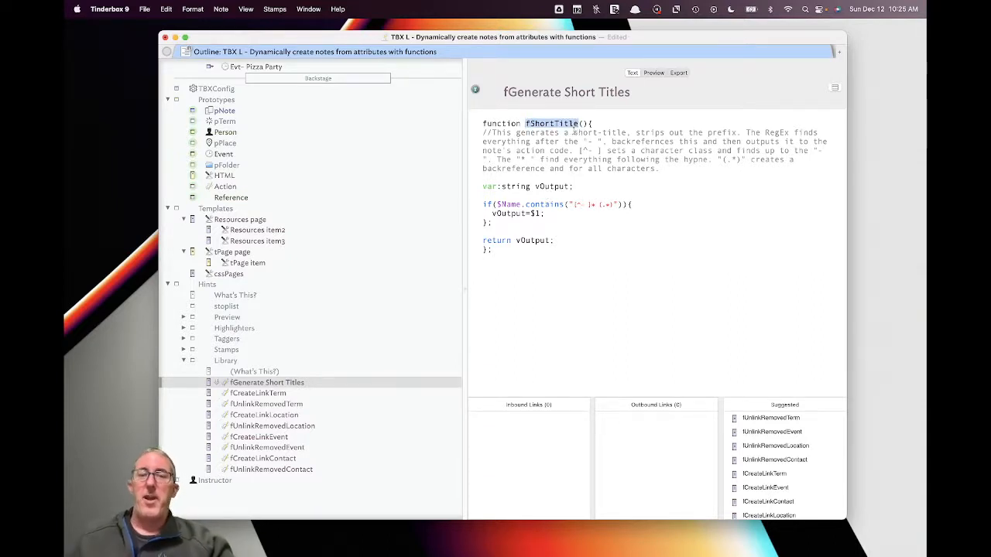
left_click_drag(495, 224, 470, 205)
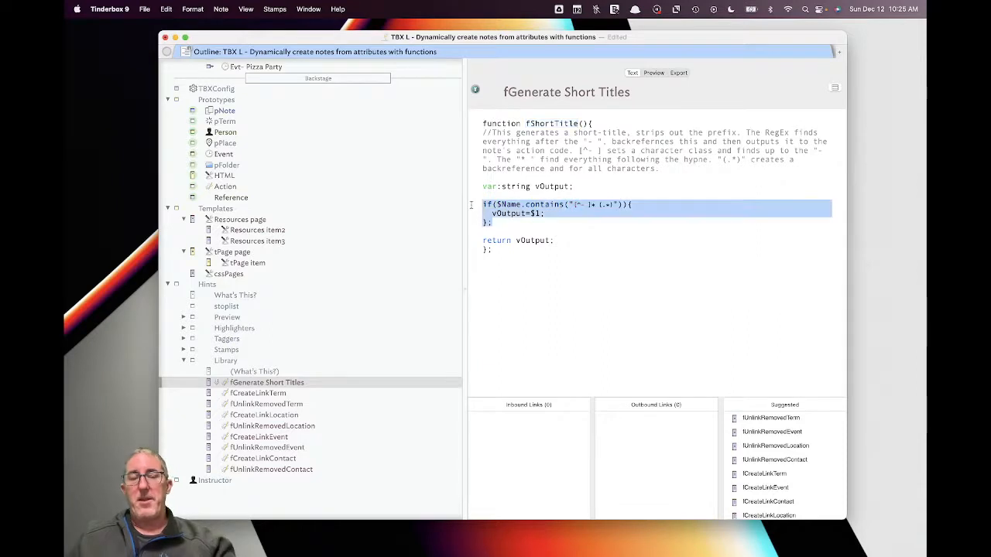
left_click(562, 287)
scroll(342, 115, "up", 10)
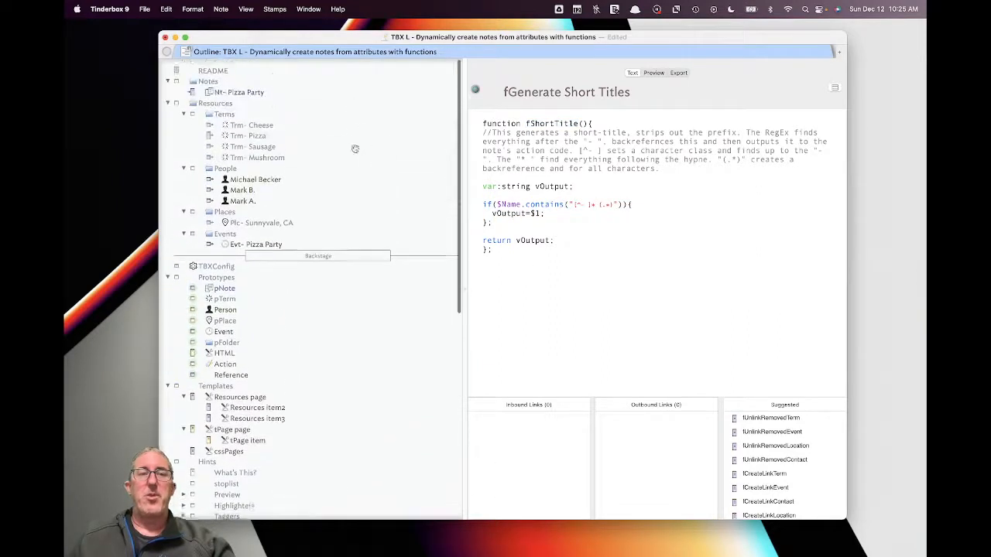
left_click(213, 69)
- Create a note below README titled Nt- Party One
key("Return")
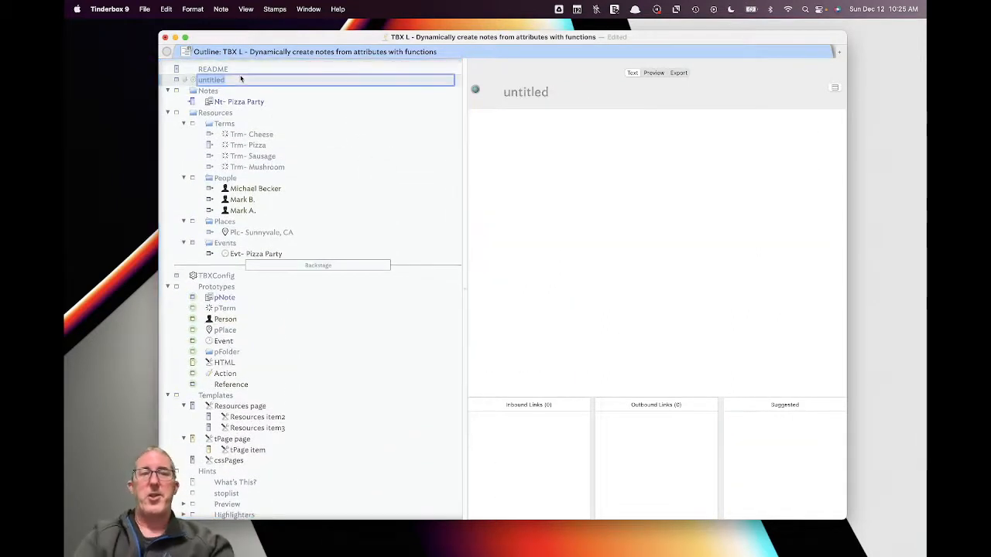
type("Nt")
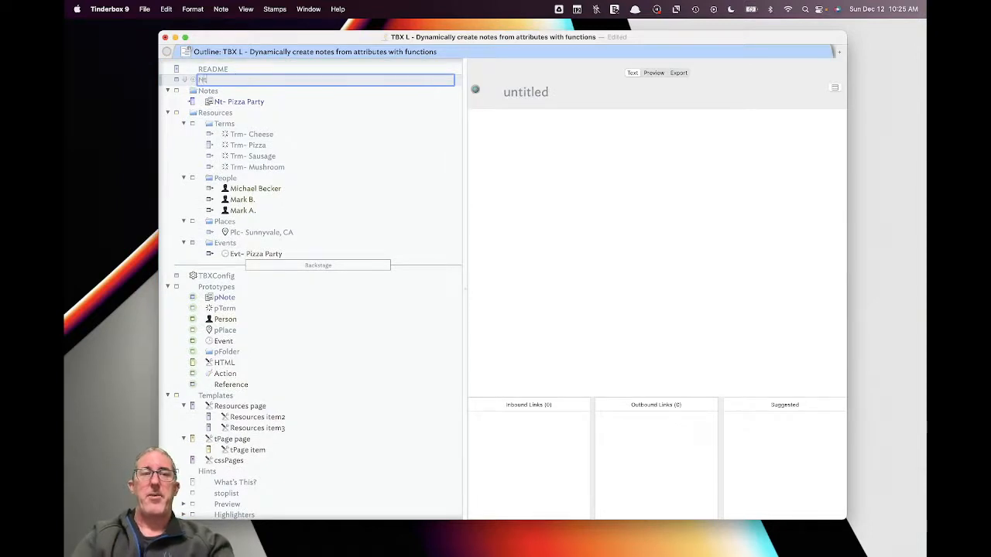
type("- Par")
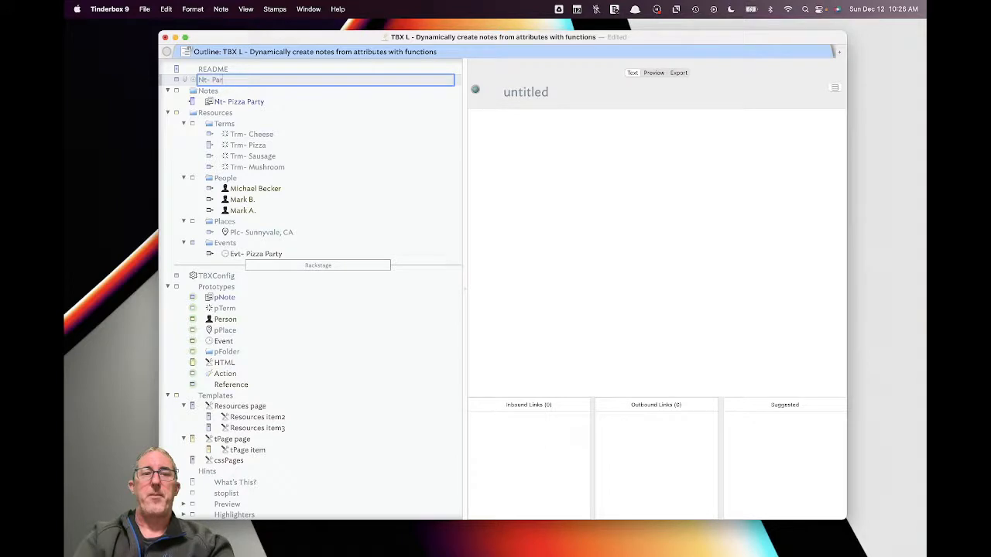
type("ty oneONe")
key("Return")
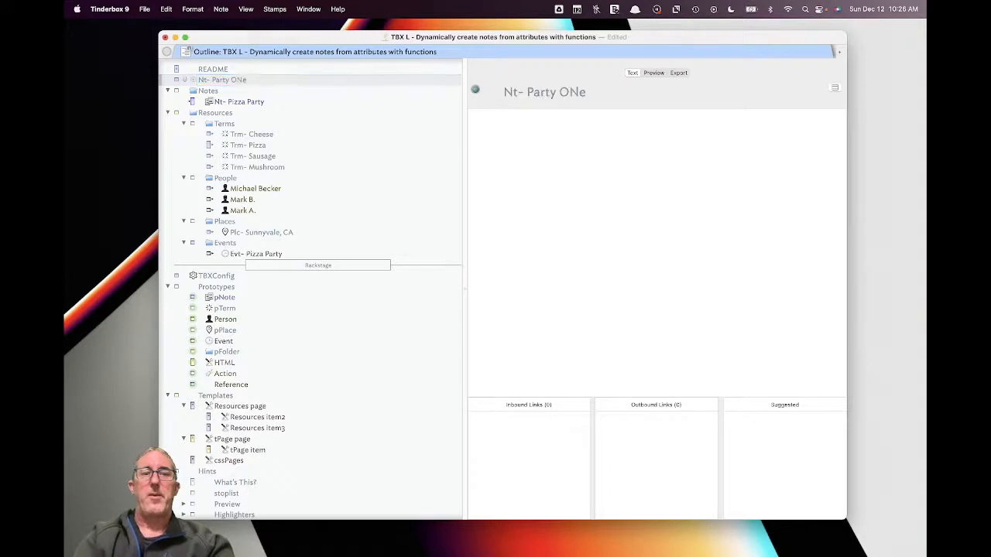
left_click(582, 92)
key("BackSpace")
type("n")
left_click(686, 201)
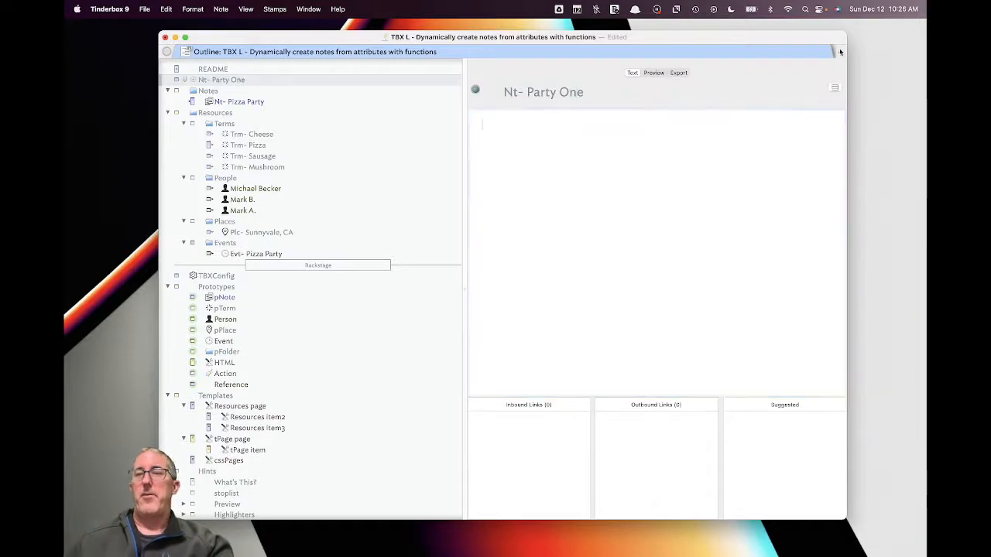
- Add ShortTitle as a key attribute and bring up the rule inspector
left_click(834, 87)
type("short")
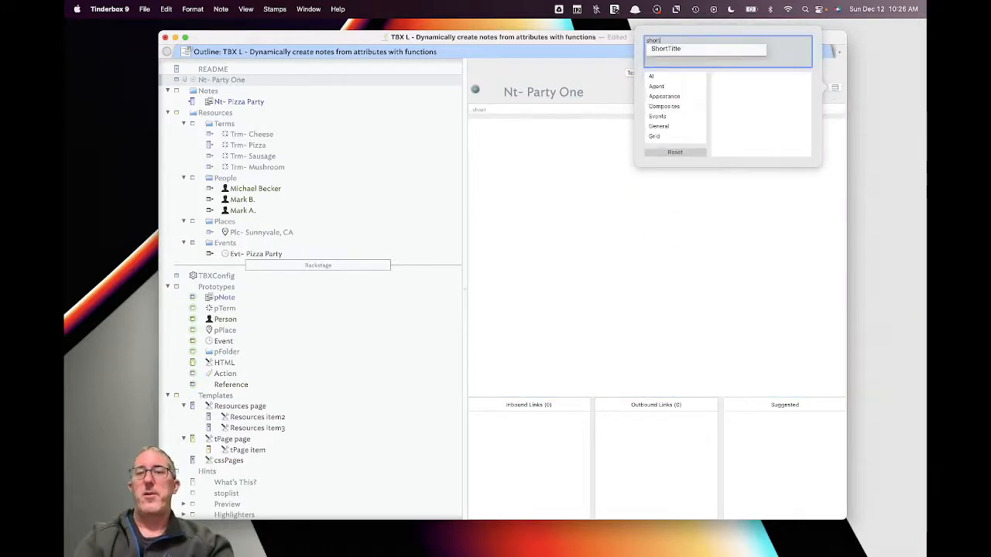
key("Down")
key("Return")
left_click(708, 248)
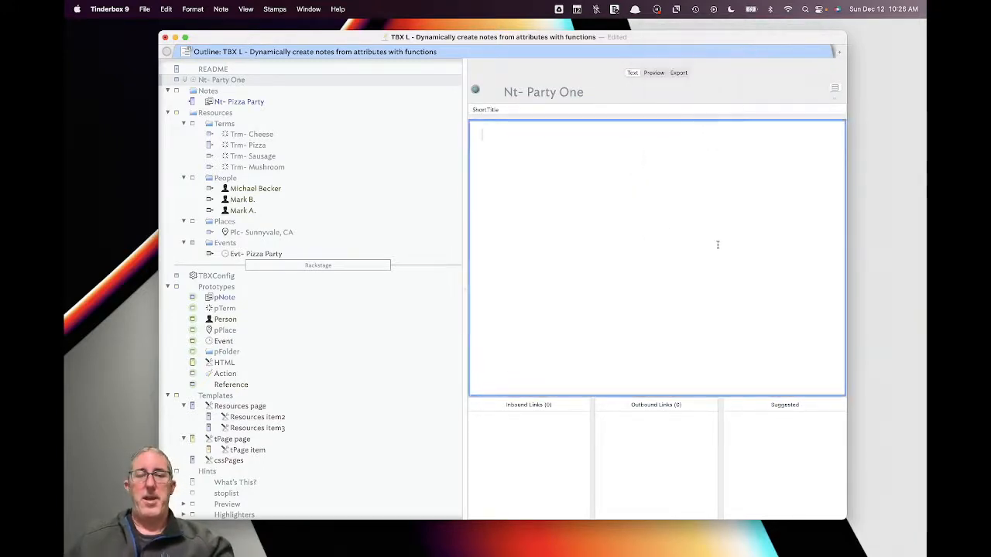
key("super+1")
- Paste the regex if-block as the rule, assign it to $ShortTitle, and run it to get Party One
left_click(794, 217)
type("if($Name.contains(\"^.*- (.*)\")){  vOutput=$1; };")
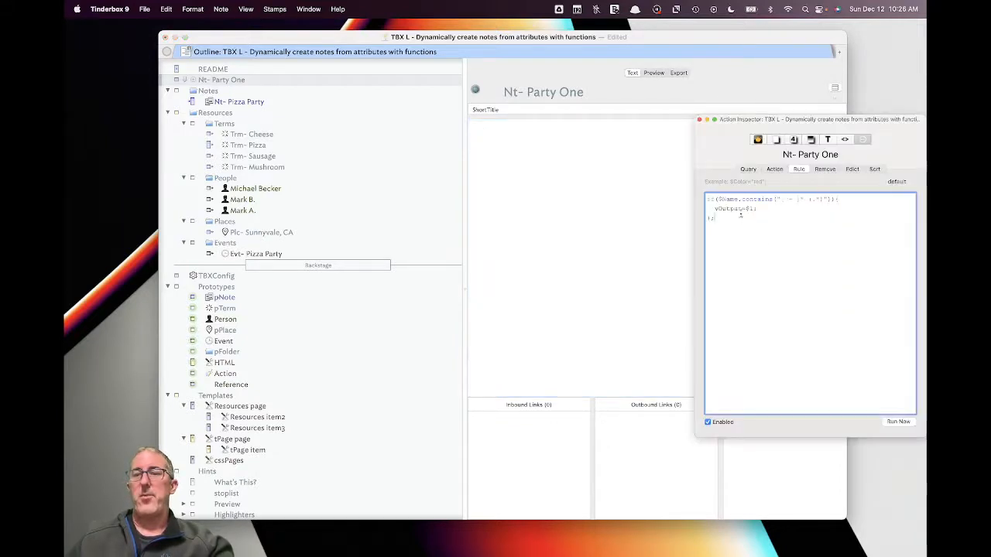
double_click(729, 209)
type("$Short")
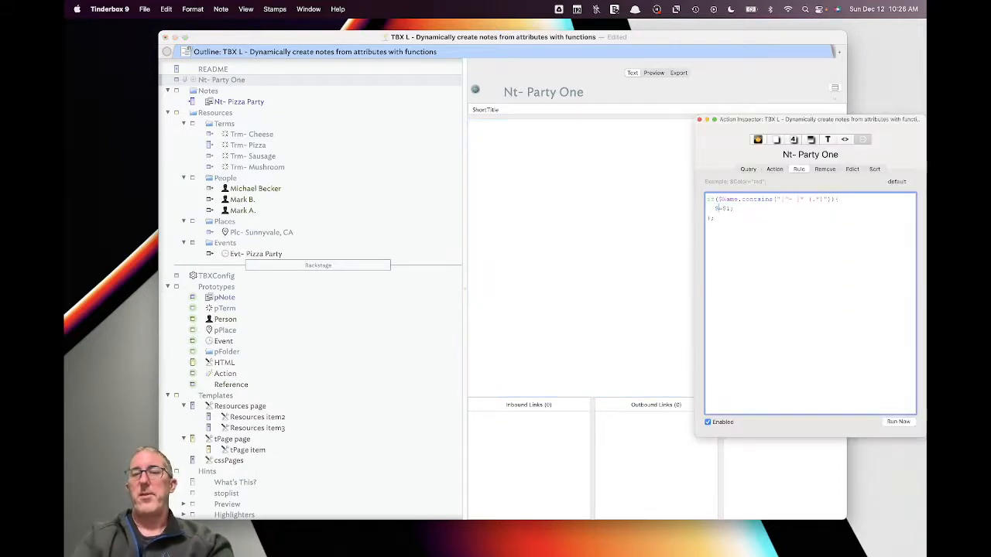
type("TIte")
key("BackSpace")
key("BackSpace")
key("BackSpace")
type("itle")
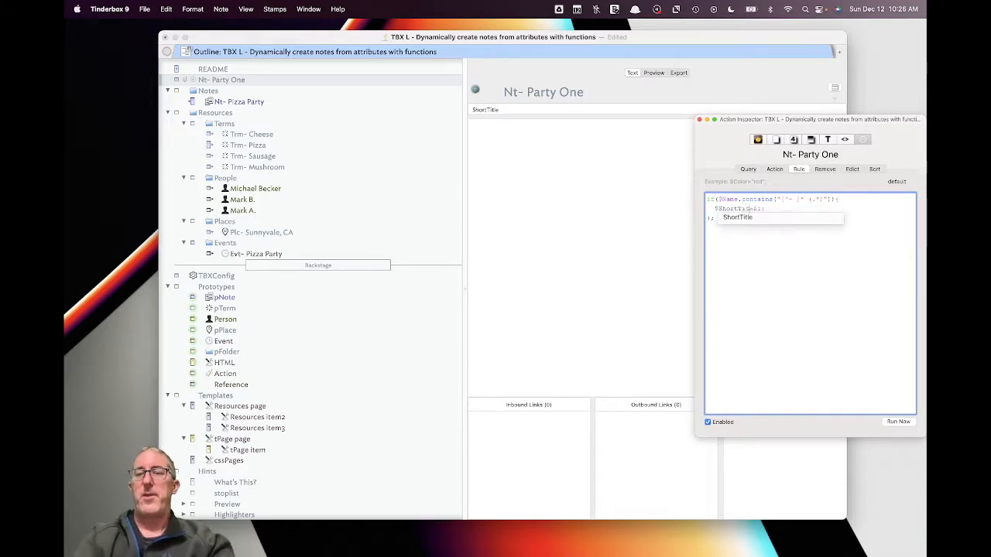
left_click(744, 239)
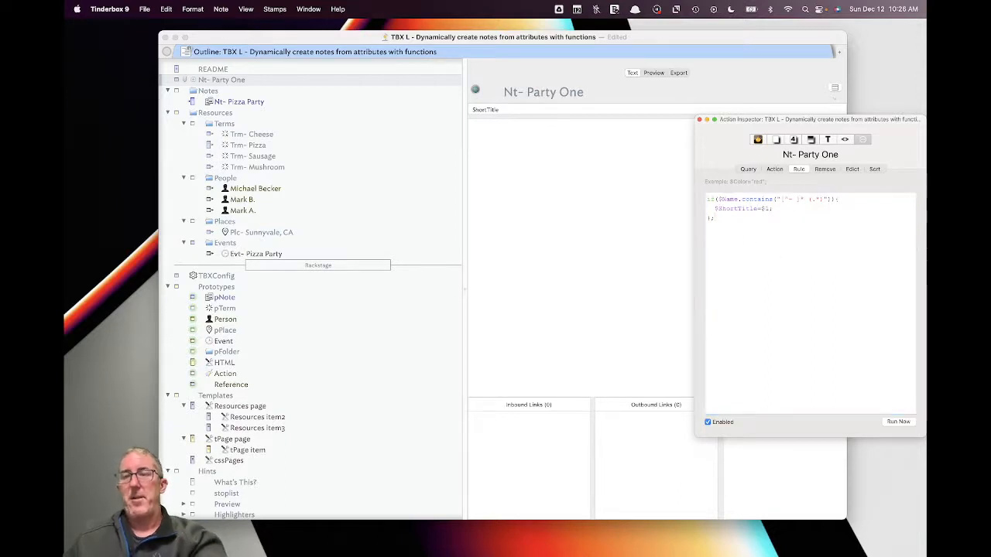
left_click(899, 422)
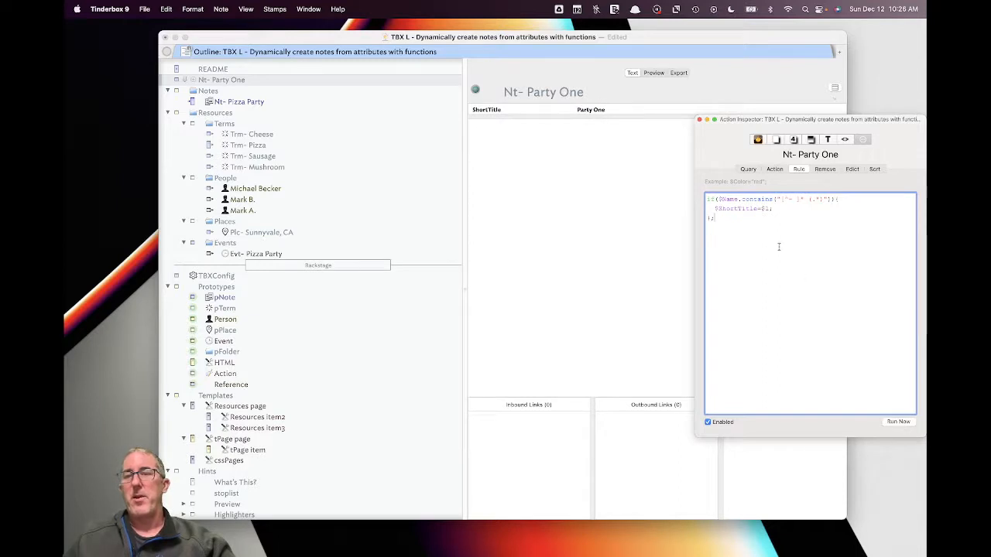
left_click_drag(781, 247, 681, 181)
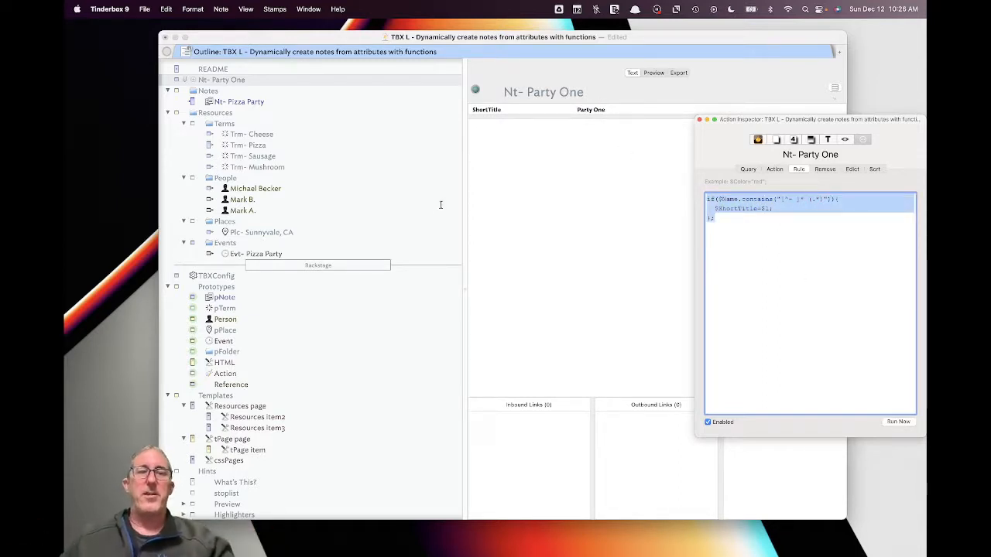
left_click(511, 318)
- Review fGenerate Short Titles and pNote's rule $ShortTitle=fShortTitle();
scroll(264, 463, "down", 10)
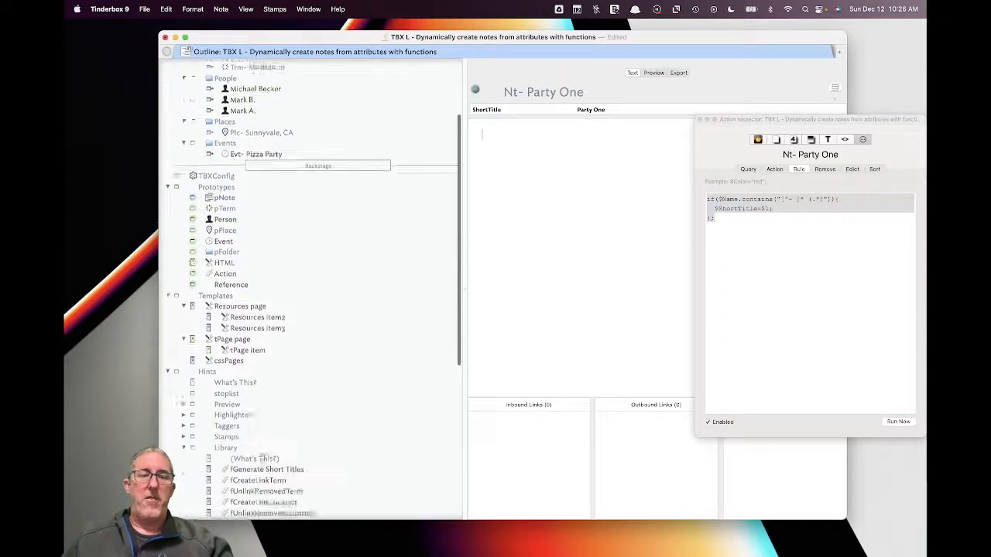
left_click(290, 336)
left_click(528, 124)
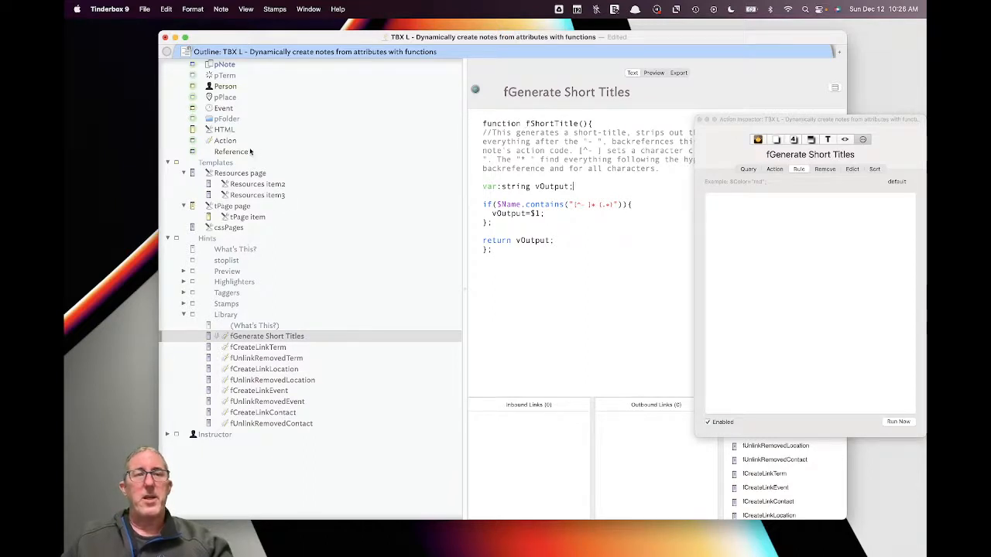
scroll(251, 151, "up", 2)
left_click(224, 90)
left_click(869, 284)
left_click(824, 264)
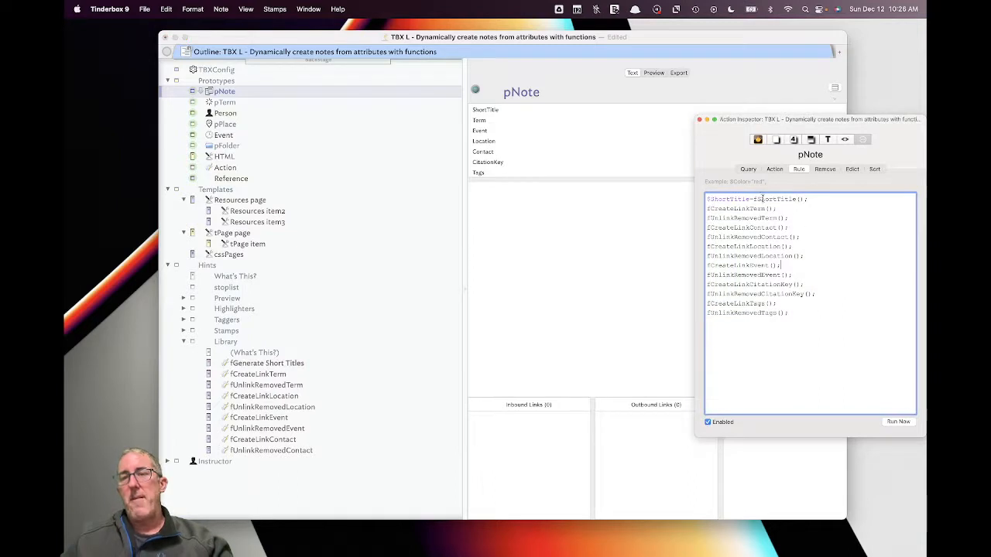
left_click_drag(750, 199, 693, 196)
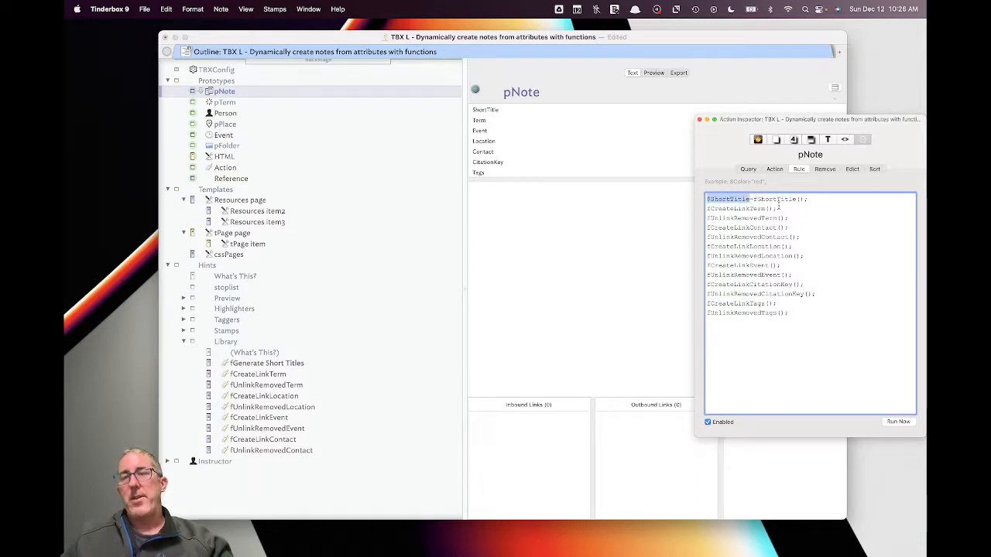
left_click_drag(753, 199, 812, 205)
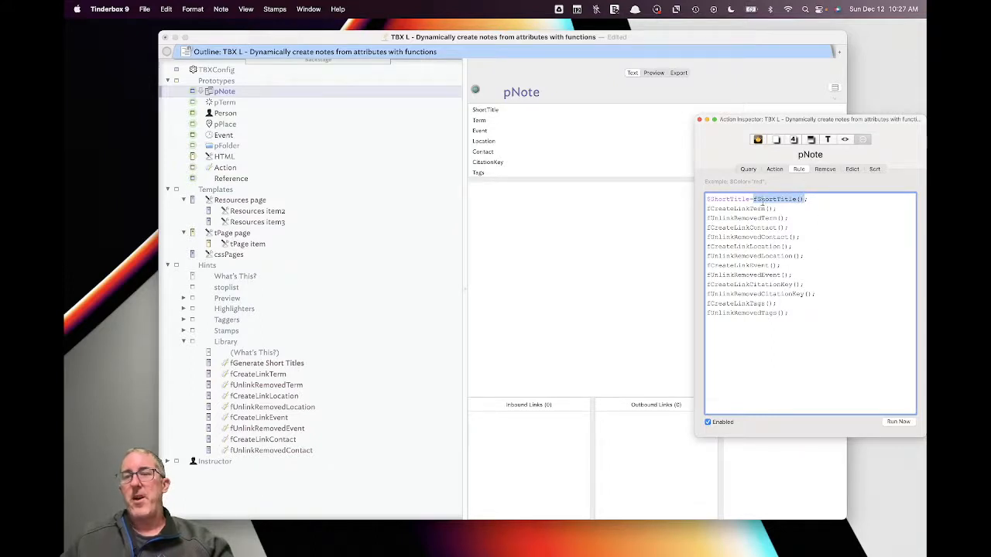
- Return to the outline top and open Nt- Pizza Party, whose ShortTitle reads Pizza Party
scroll(357, 193, "up", 5)
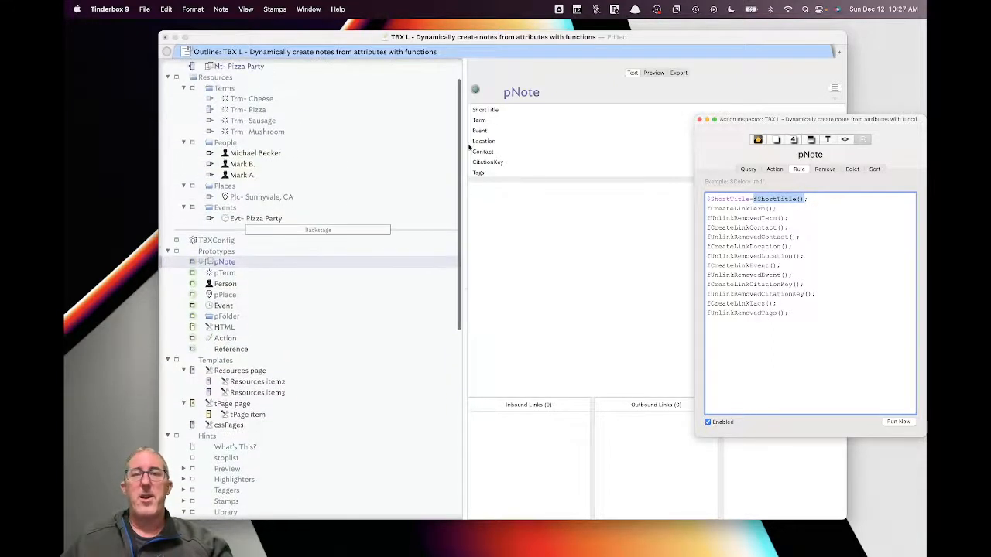
scroll(368, 121, "up", 3)
left_click(274, 103)
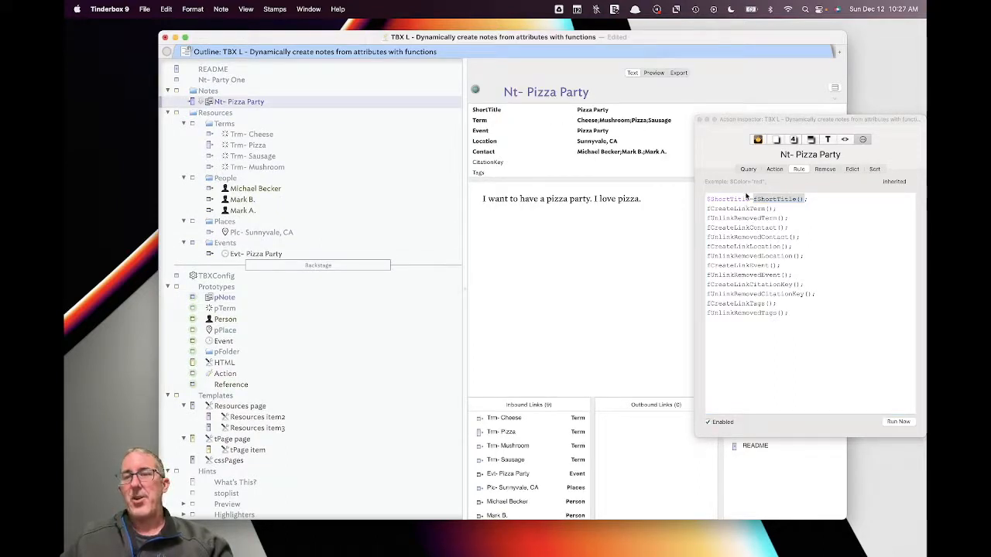
left_click(763, 203)
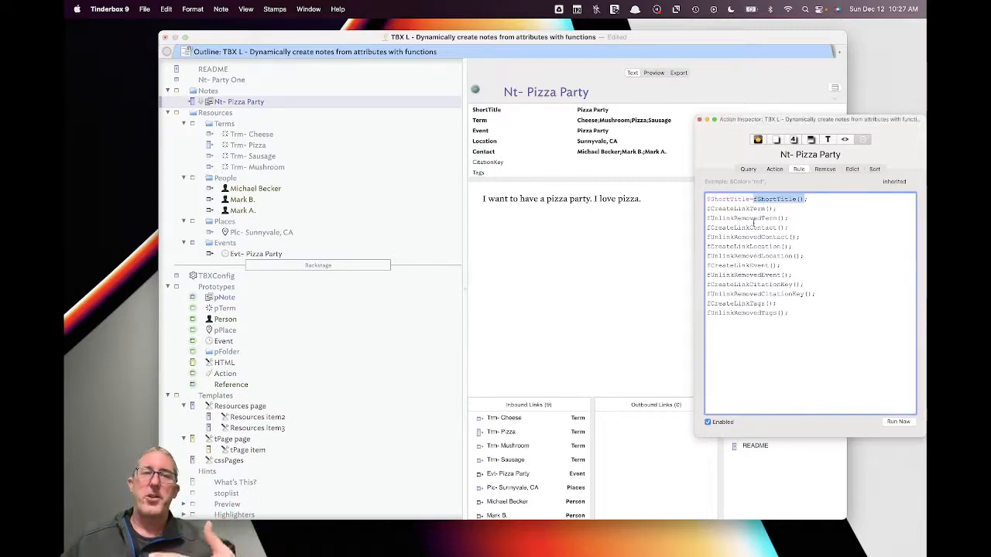
left_click(762, 215)
left_click_drag(752, 199, 806, 199)
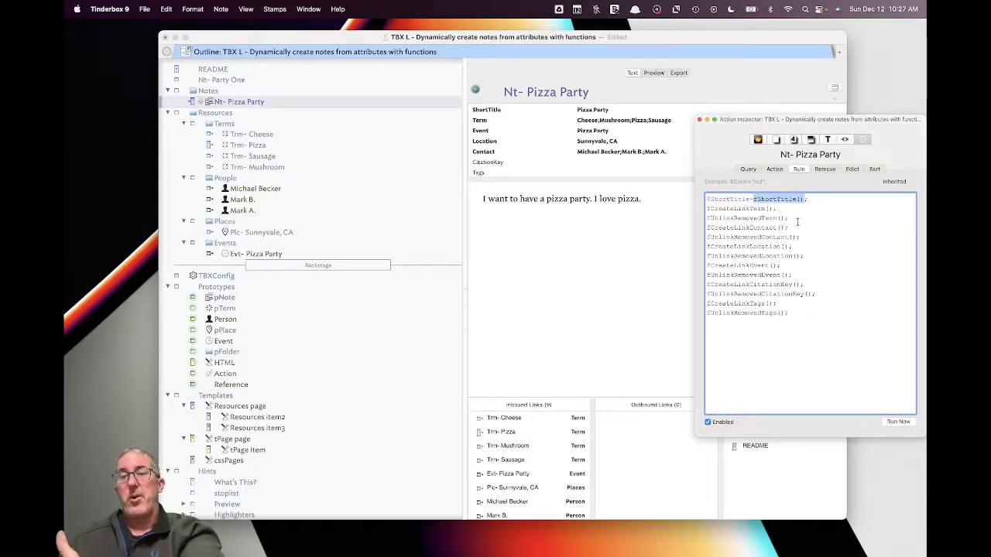
left_click(797, 224)
scroll(321, 327, "down", 10)
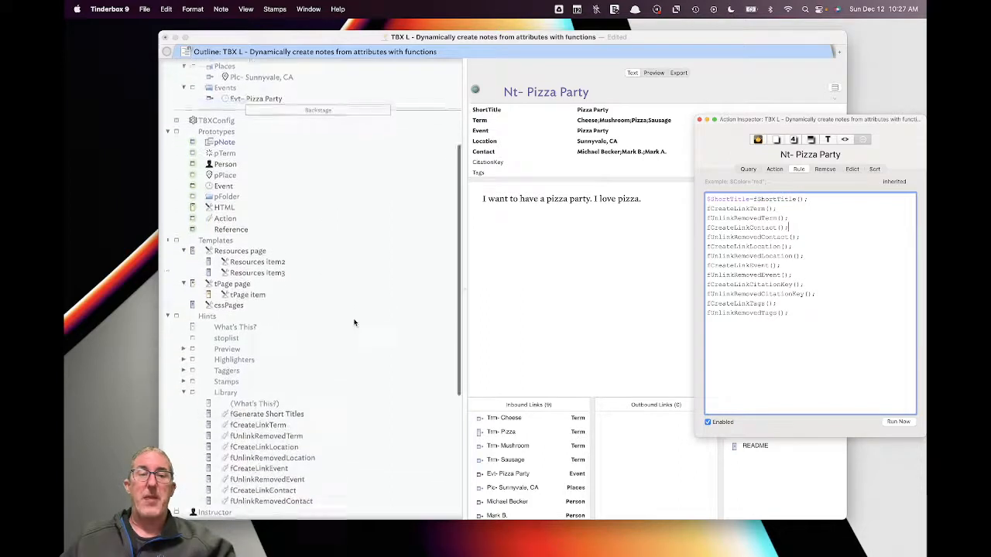
left_click(305, 337)
left_click(305, 325)
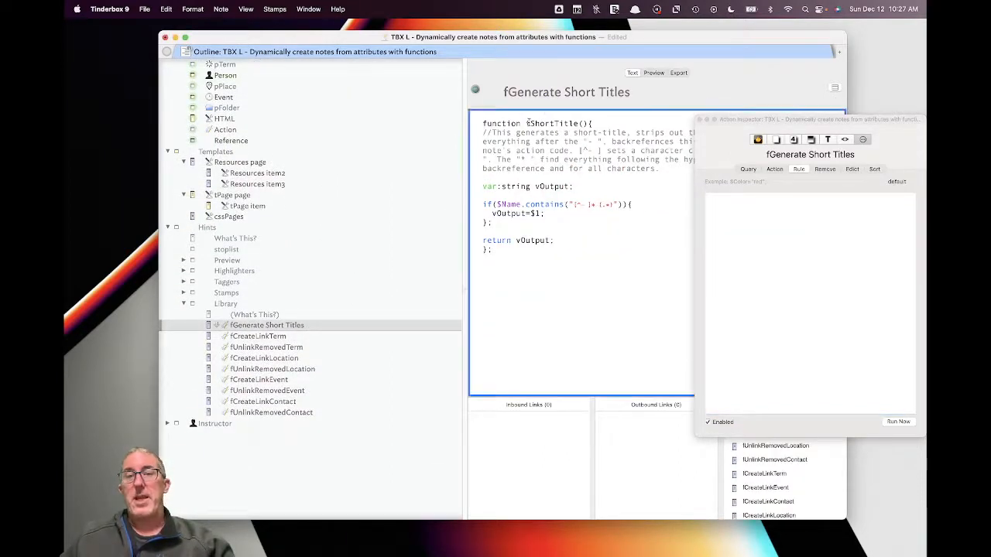
left_click_drag(528, 123, 571, 123)
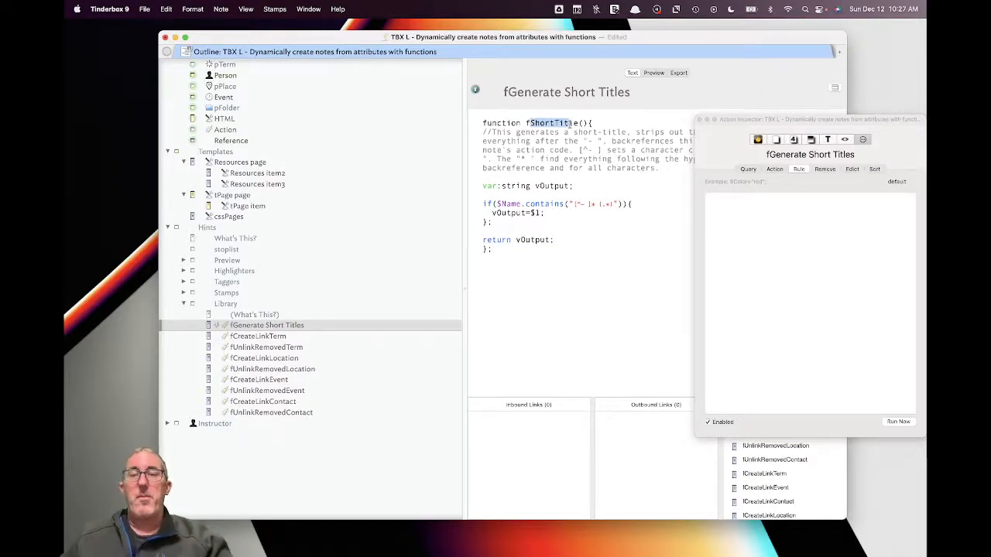
left_click_drag(565, 177, 567, 237)
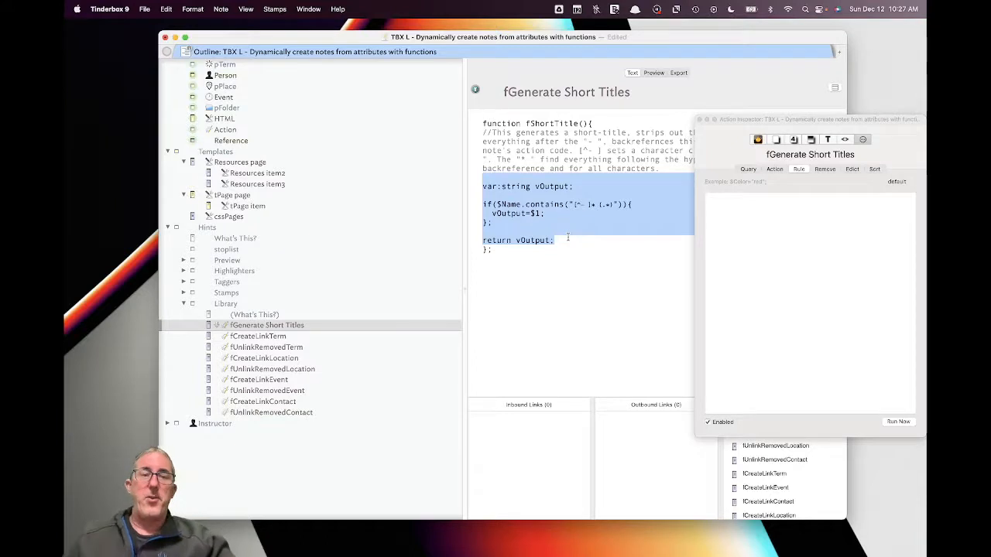
scroll(286, 158, "up", 1)
scroll(286, 157, "up", 6)
left_click(261, 95)
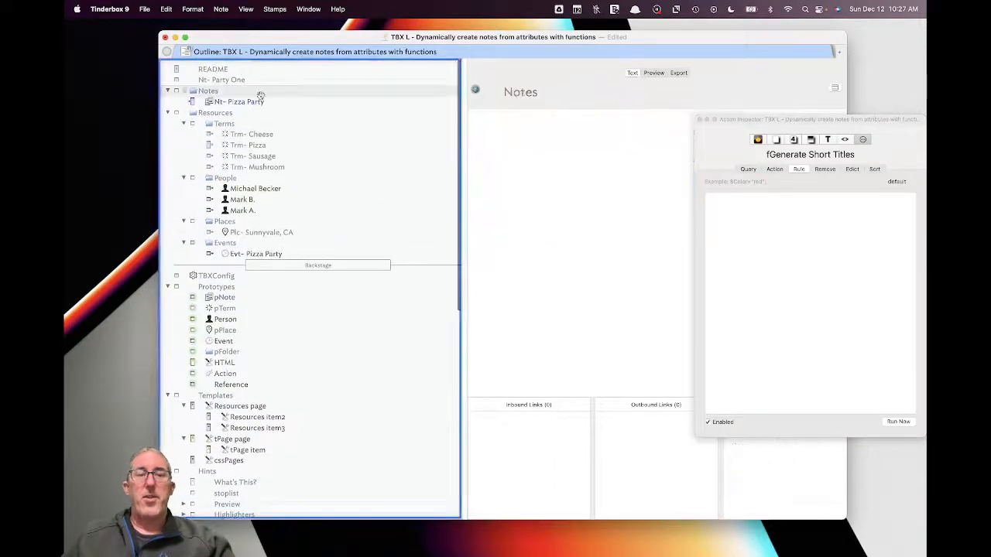
left_click(345, 109)
left_click(341, 103)
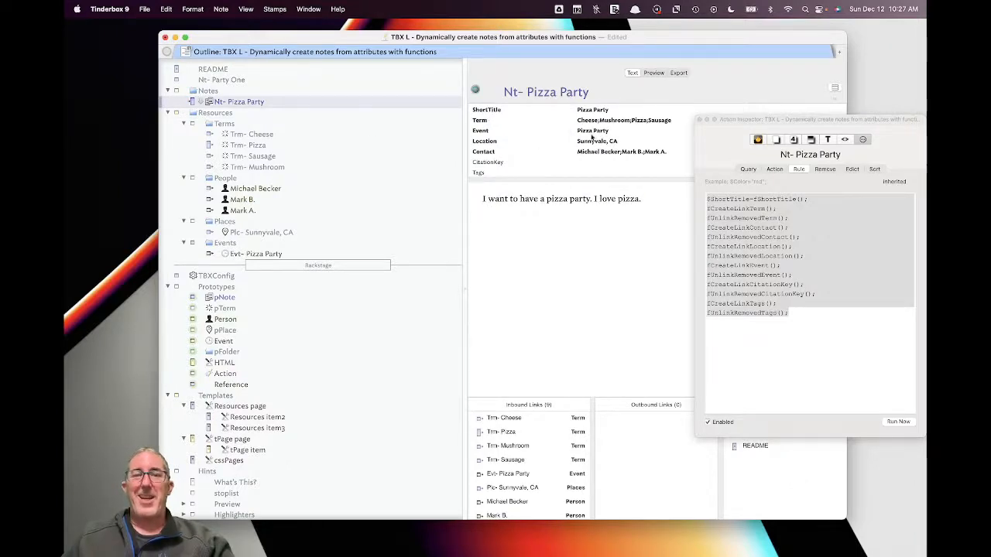
scroll(321, 185, "down", 15)
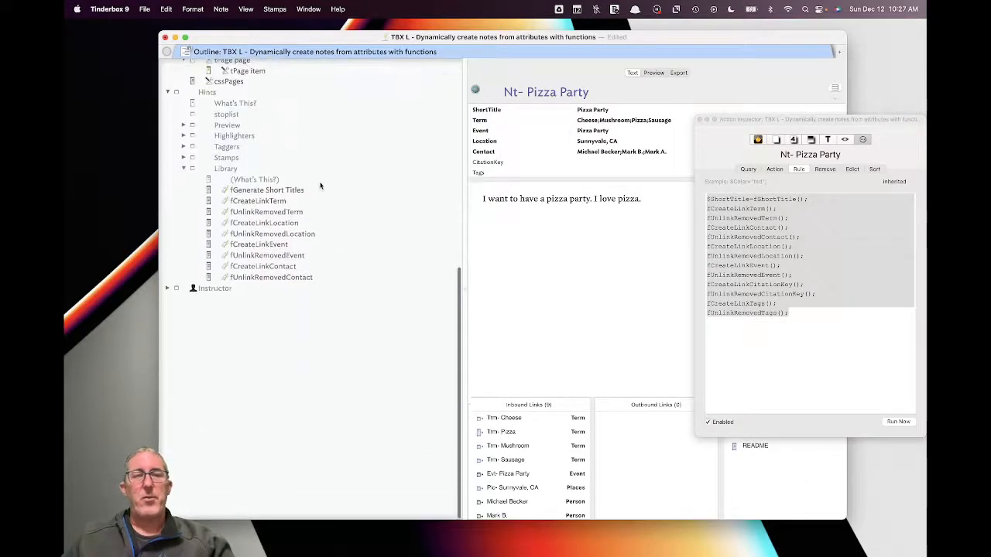
left_click(322, 186)
- Browse the fCreateLinkLocation, fCreateLinkEvent and fCreateLinkContact functions, ending on fCreateLinkTerm
left_click(368, 201)
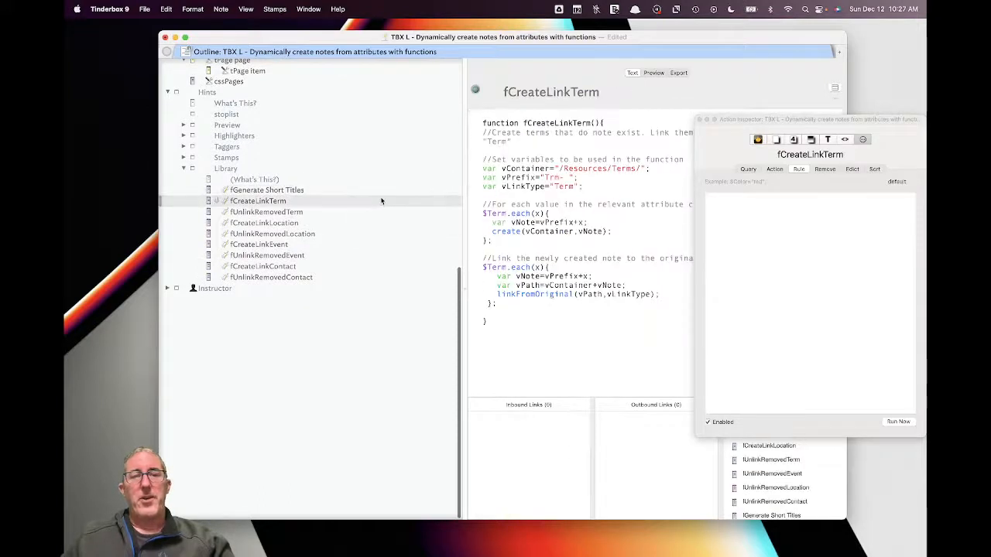
left_click(313, 223)
left_click(299, 201)
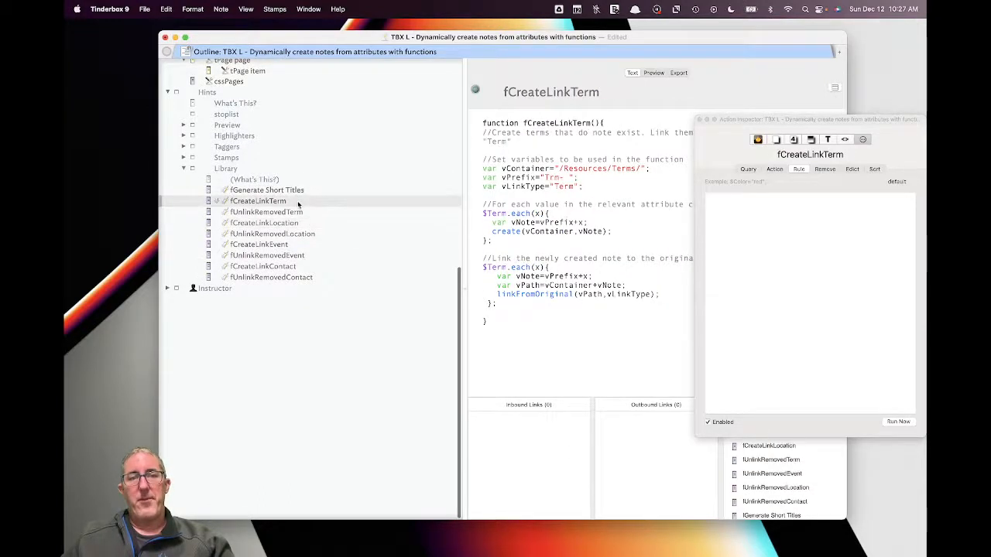
left_click(298, 224)
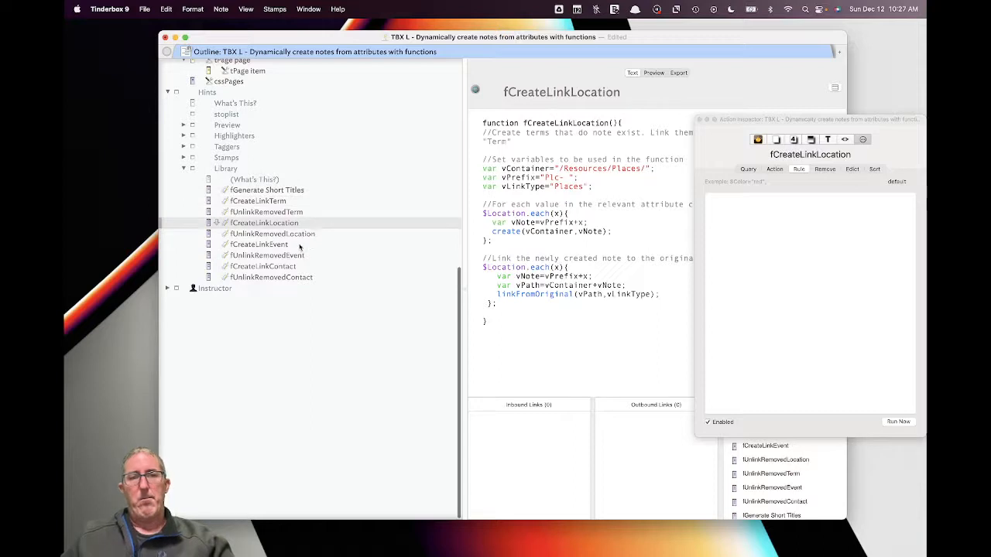
left_click(302, 245)
left_click(306, 267)
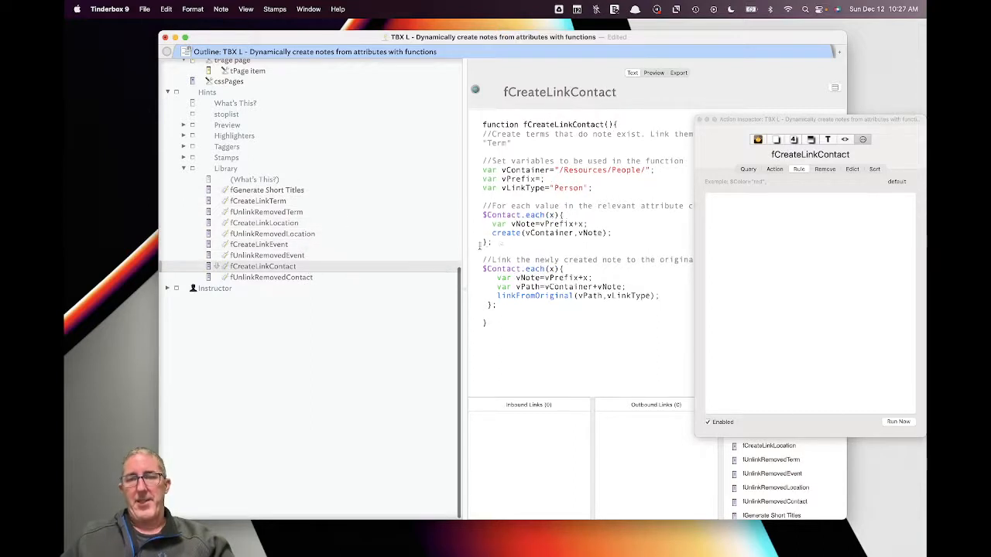
left_click(298, 201)
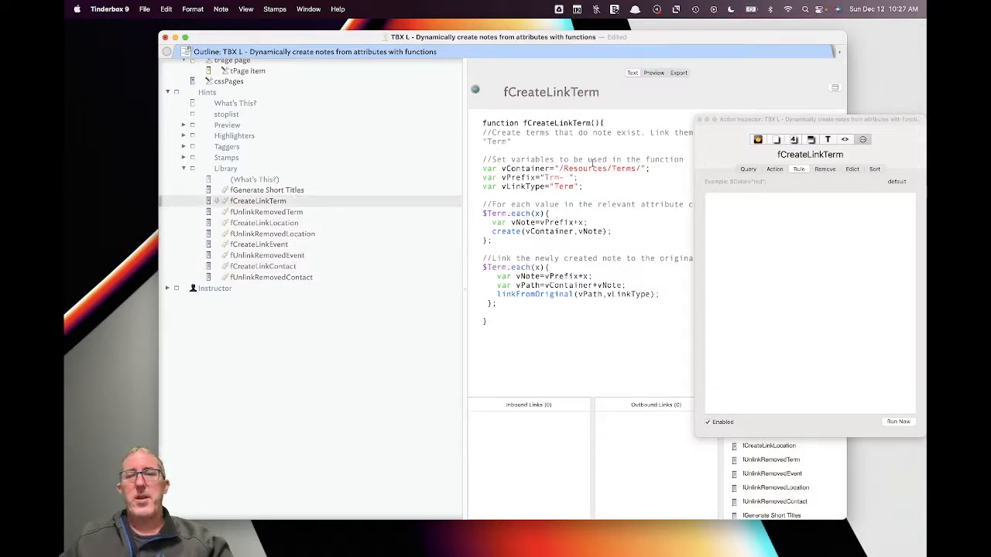
- Study fCreateLinkTerm's variable declarations, Trm prefix and $Term loop
left_click_drag(754, 124, 805, 127)
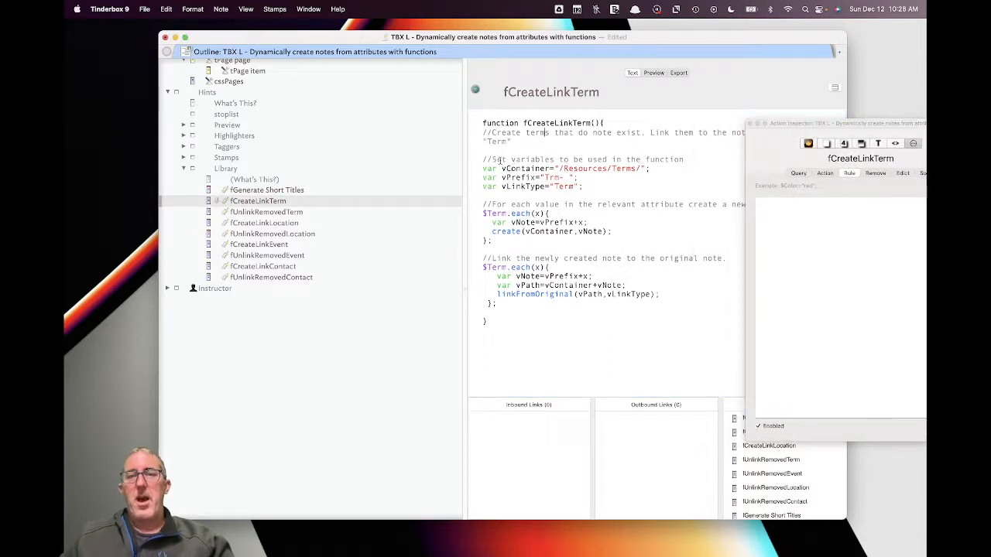
left_click_drag(500, 168, 577, 186)
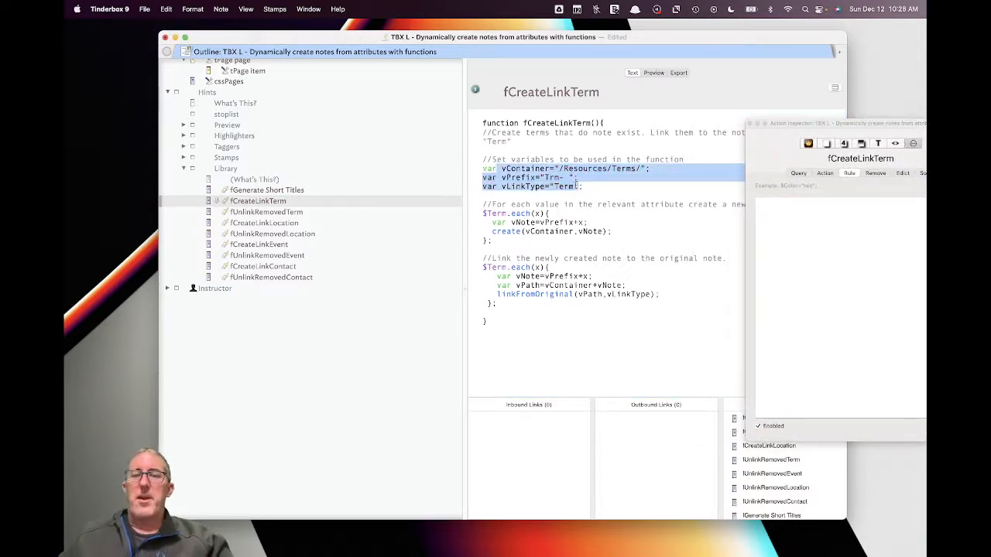
left_click(576, 183)
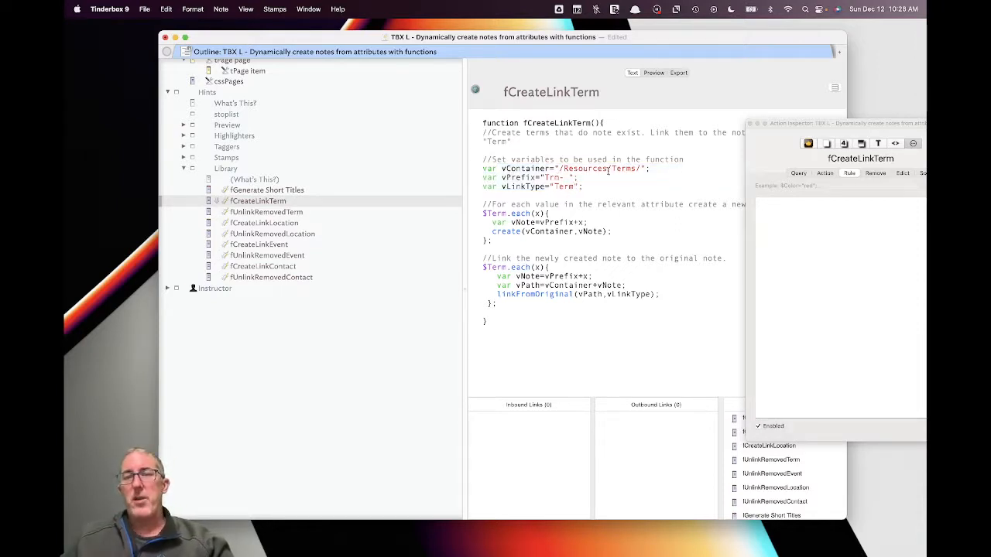
double_click(552, 177)
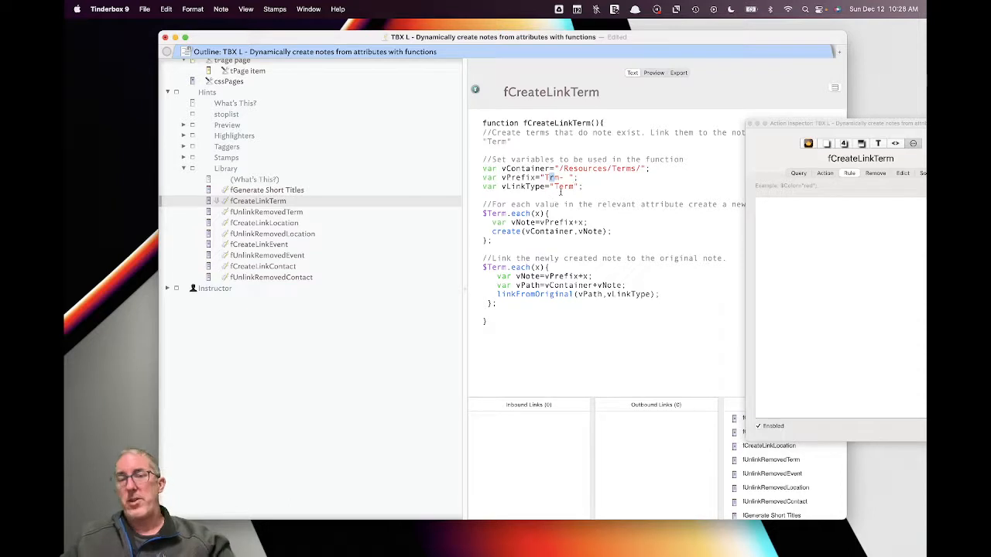
left_click(563, 189)
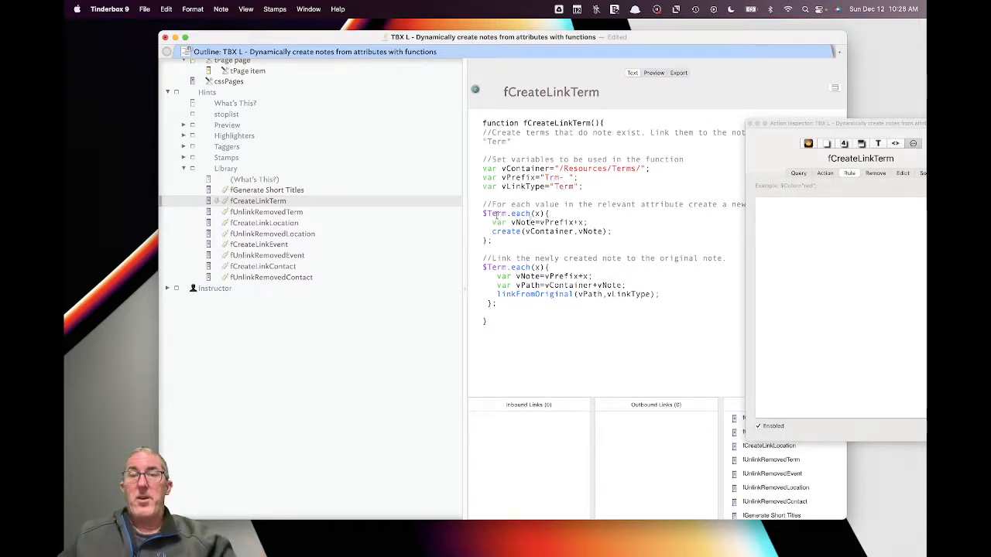
left_click_drag(483, 213, 507, 213)
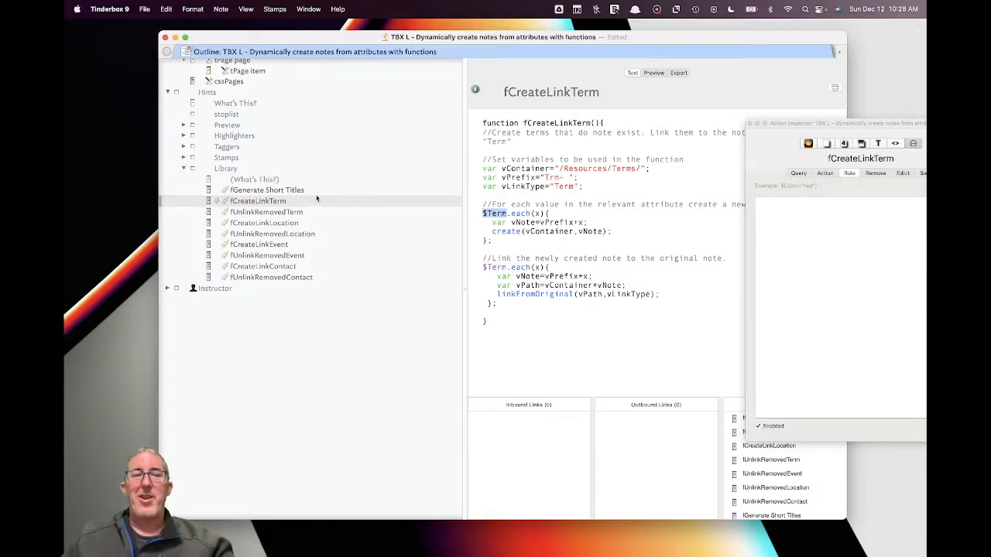
scroll(317, 200, "up", 4)
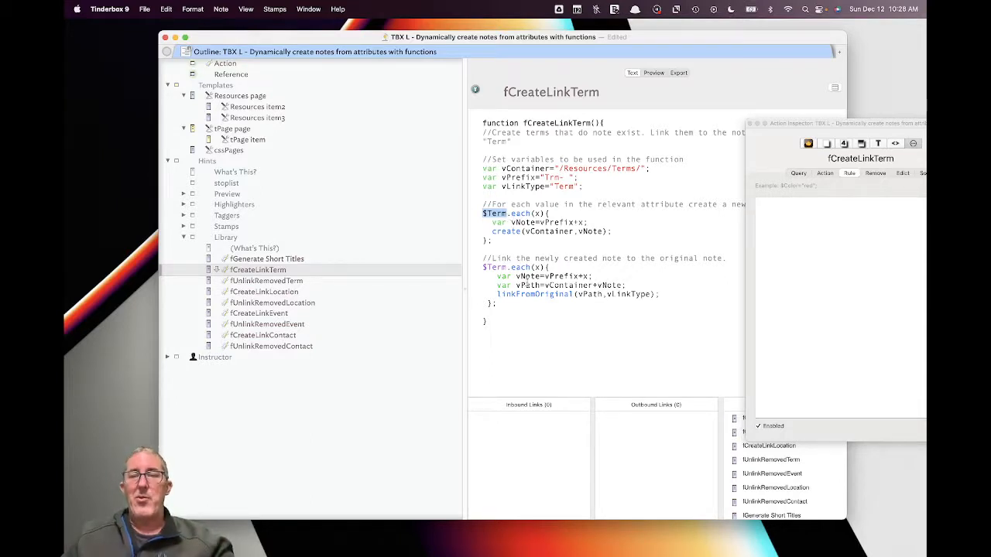
scroll(361, 230, "up", 5)
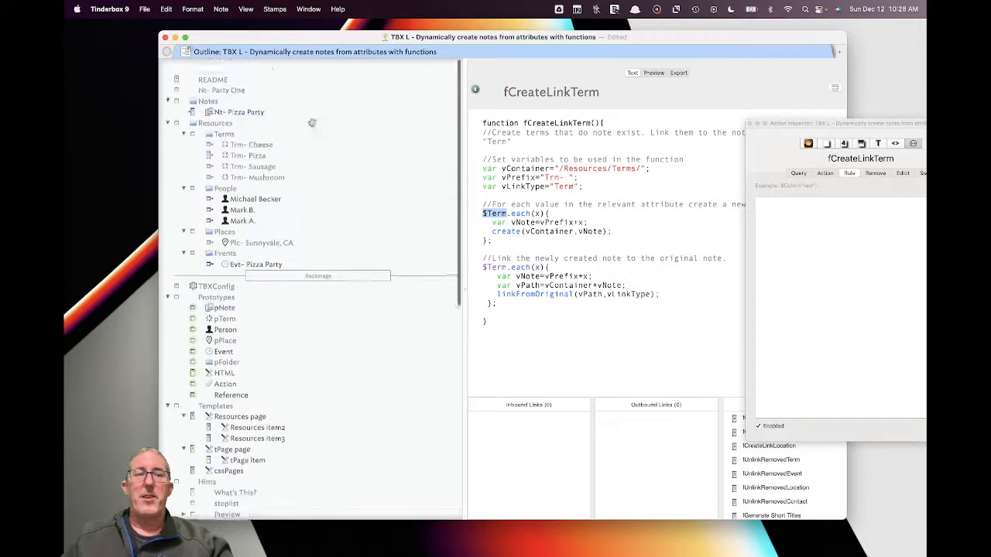
- Create a new note named 'Nt- Office Party' below Nt- Pizza Party
left_click(263, 101)
key("Return")
type("Nt-")
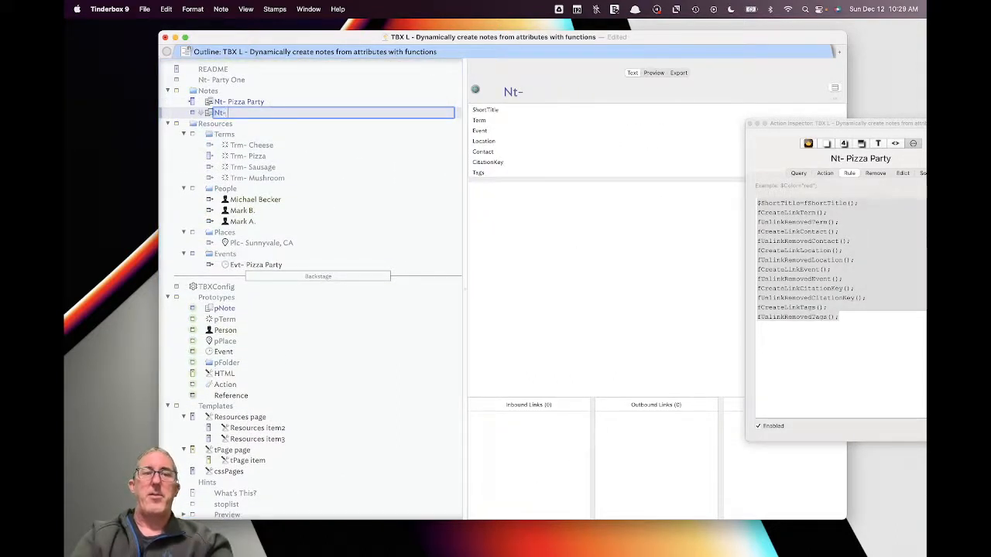
type(" Office Party")
key("Return")
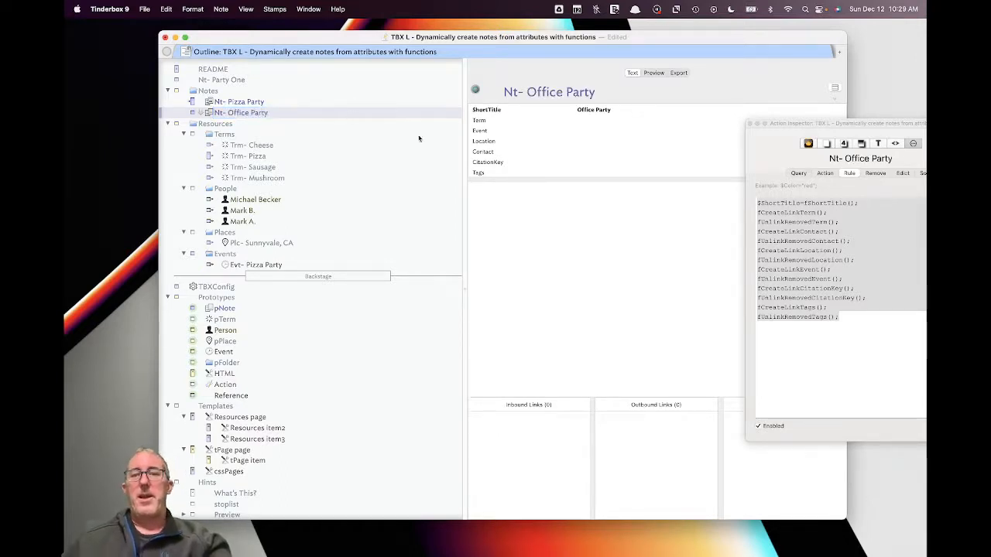
- Set the Office Party note's Term to Sandwiches;Ham
left_click(602, 120)
type("Pizz")
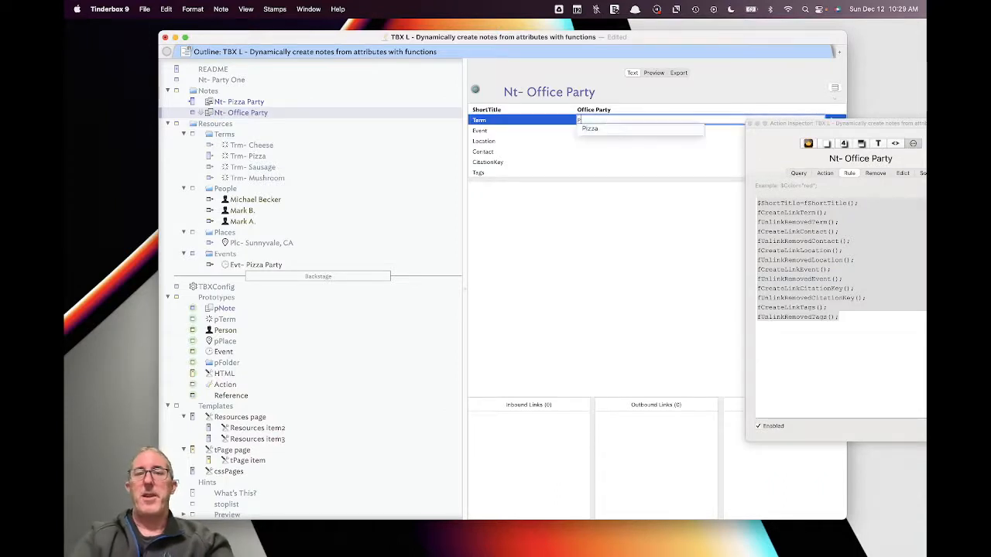
key("BackSpace")
key("BackSpace")
key("BackSpace")
key("BackSpace")
key("BackSpace")
type("Sand")
key("BackSpace")
type("wiches")
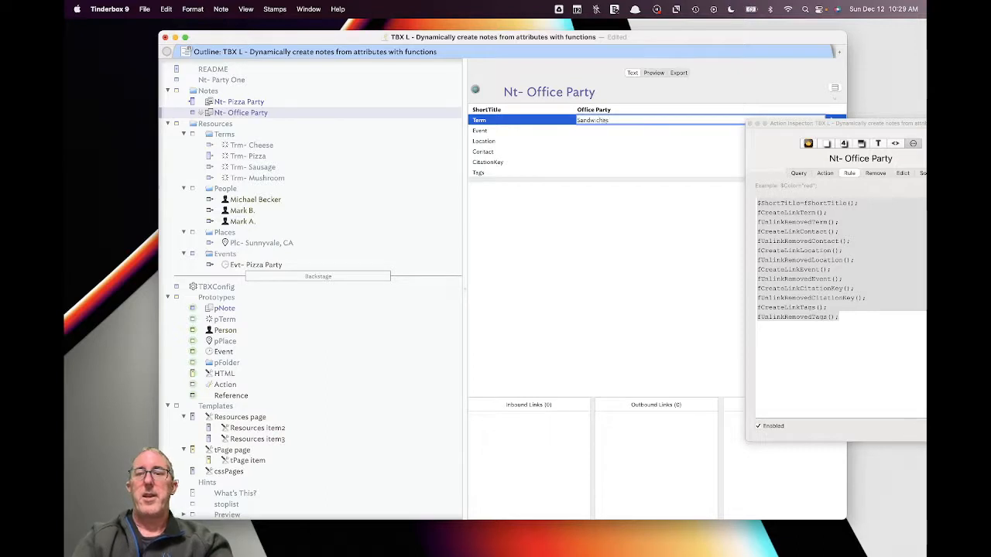
type(";Ham")
key("Return")
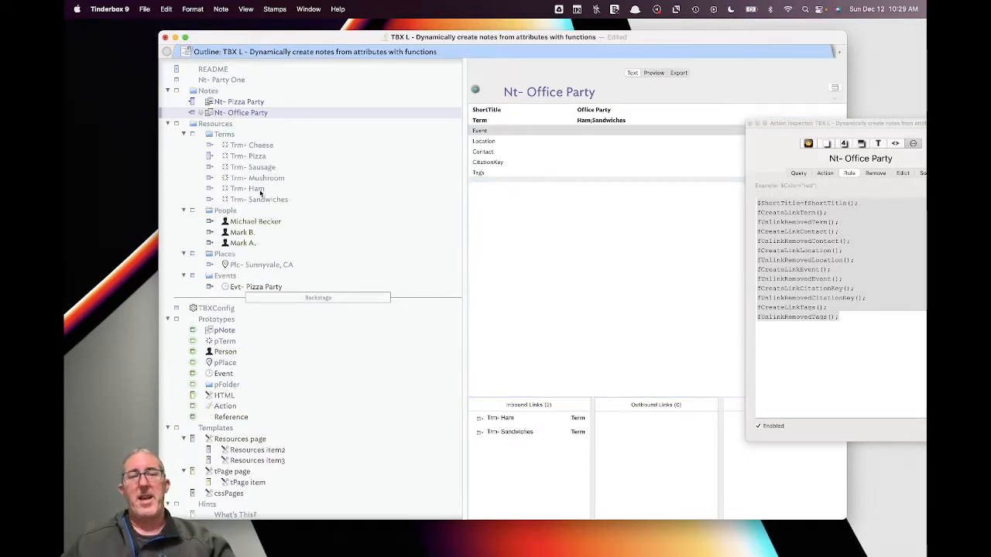
- Set Event to Office Party, Location to Mountain View, CA, and Contact to three contacts
left_click(611, 122)
left_click(611, 127)
type("Office")
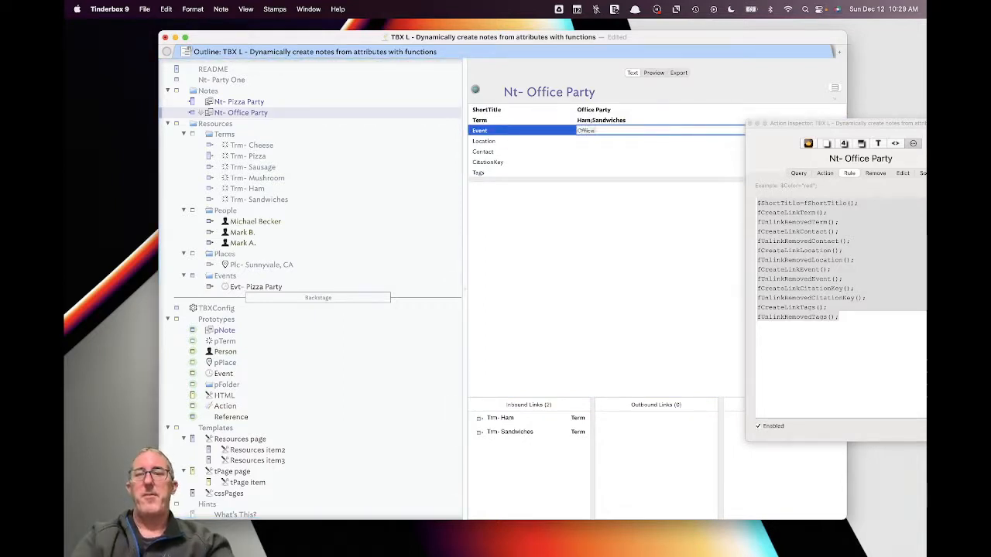
type("fice")
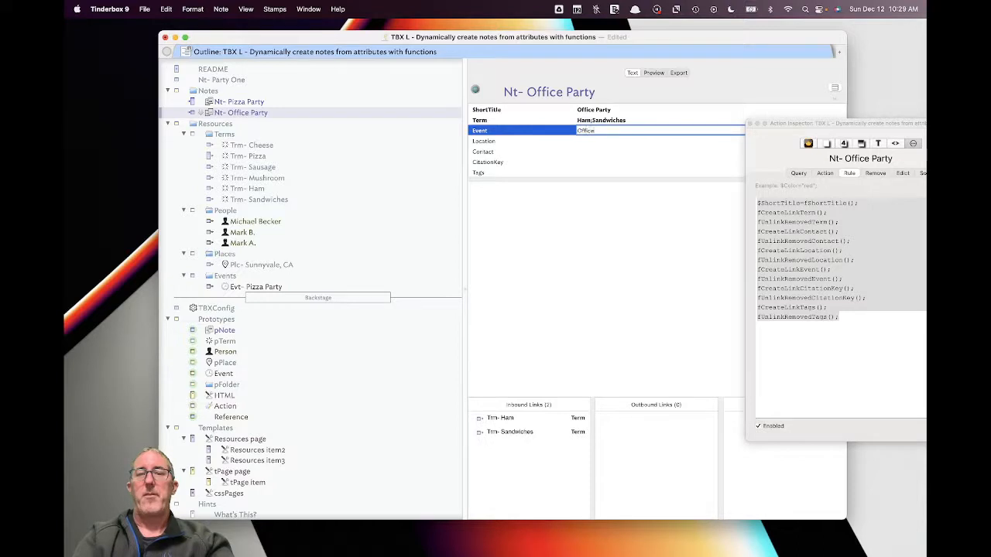
key("Tab")
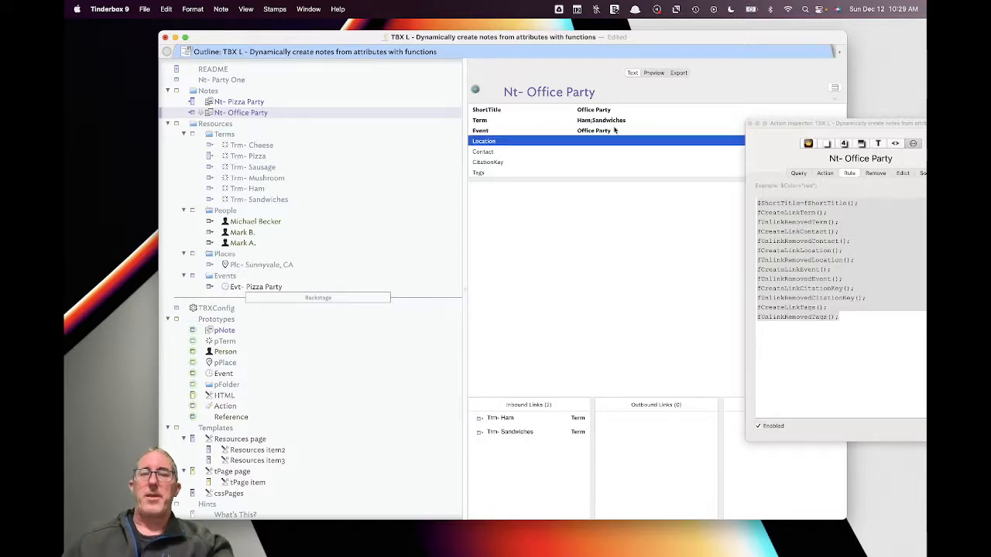
type("Moun")
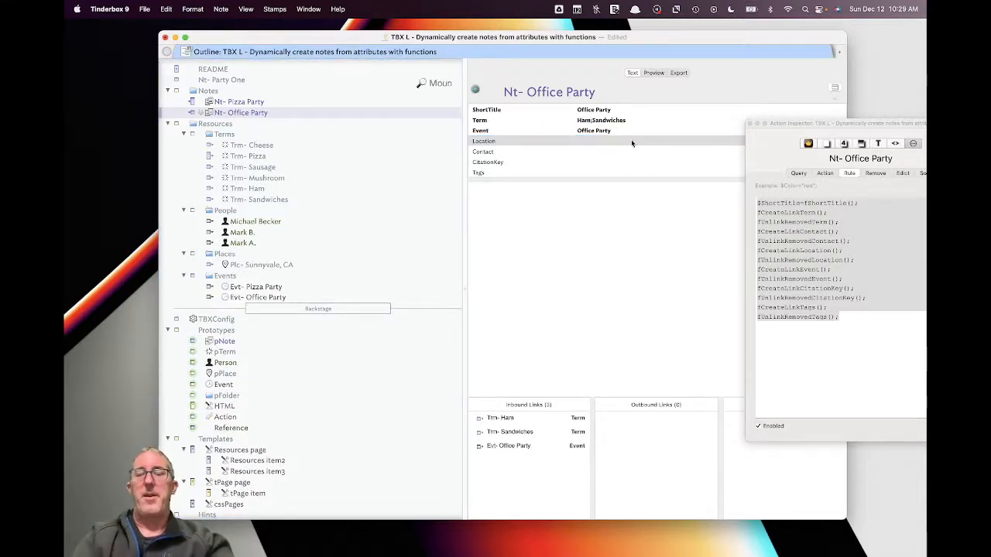
left_click(631, 141)
left_click(631, 141)
type("Mountain View, CA")
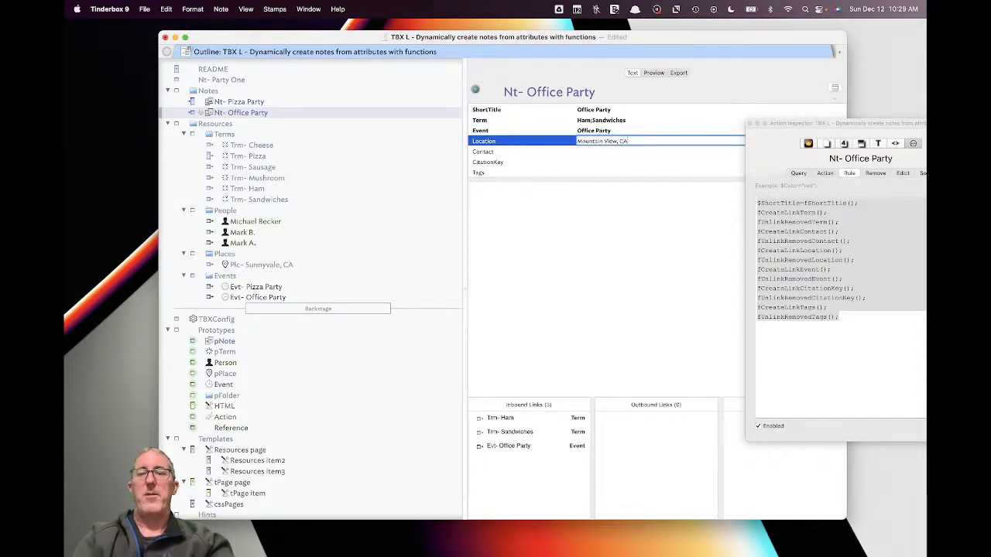
key("Return")
left_click(630, 151)
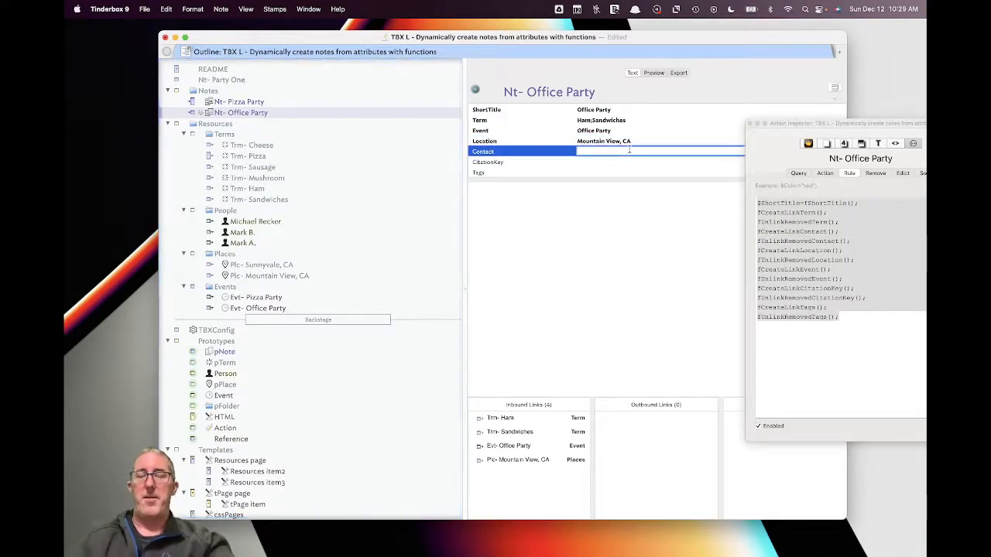
type("Mom;D")
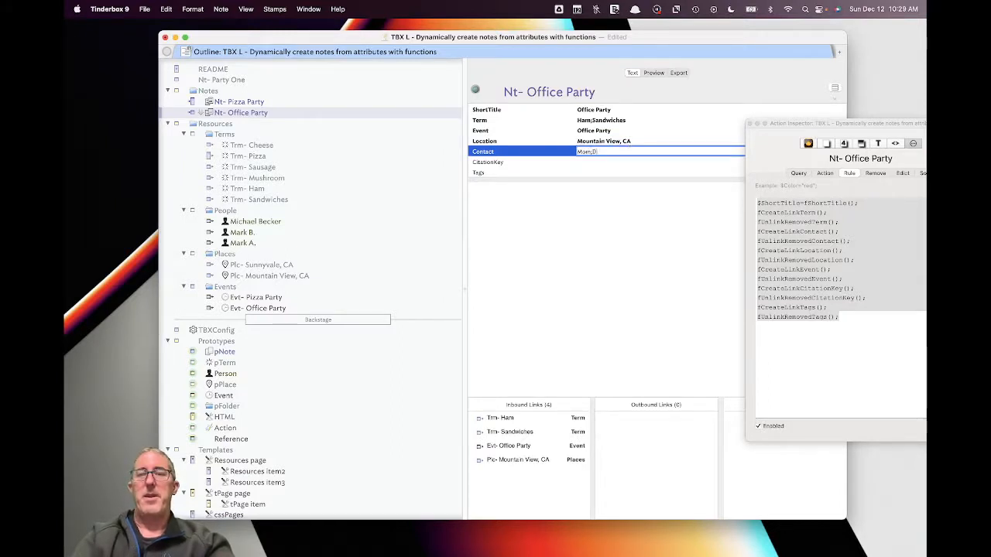
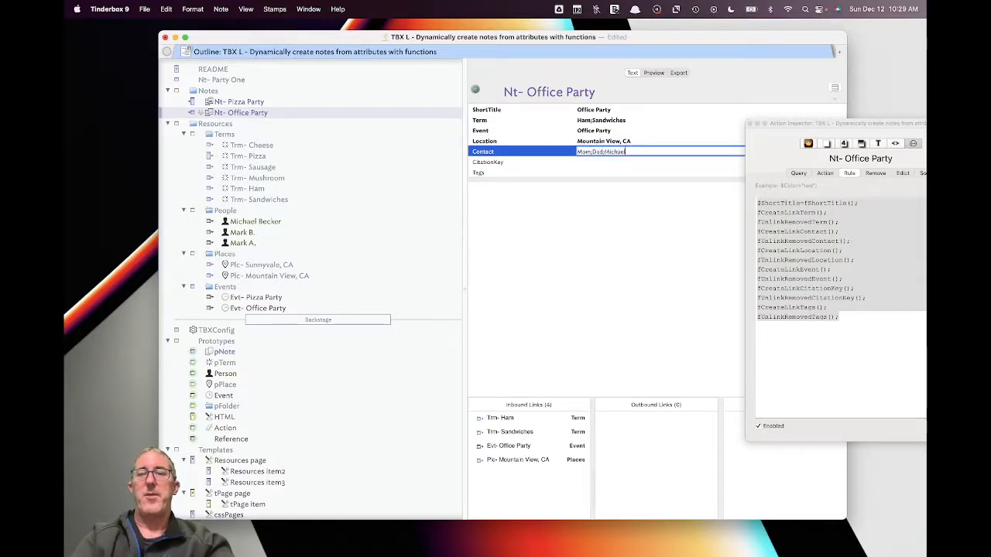
key("Return")
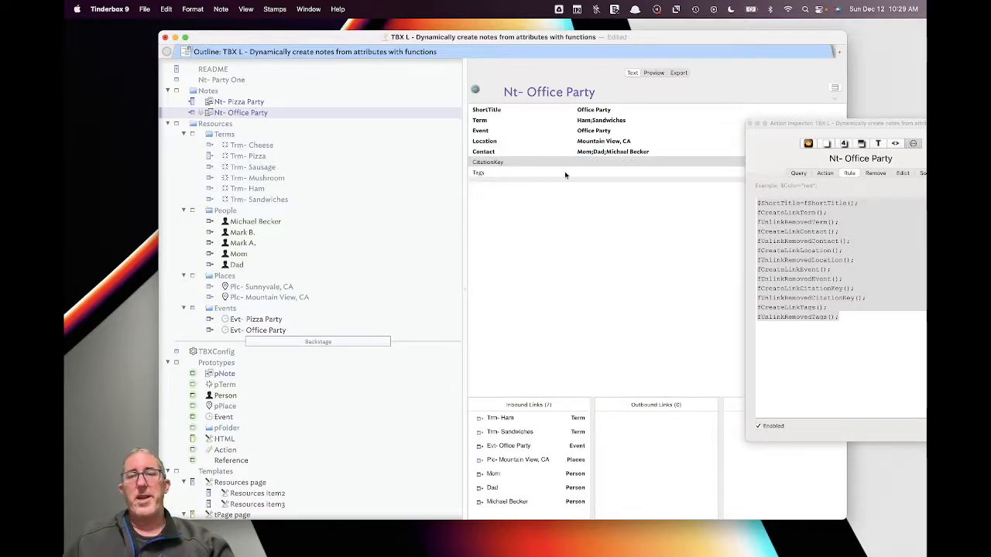
- Compare the fCreateLinkTerm and fCreateLinkLocation Library functions, ending on fUnlinkRemovedTerm
scroll(349, 404, "down", 2)
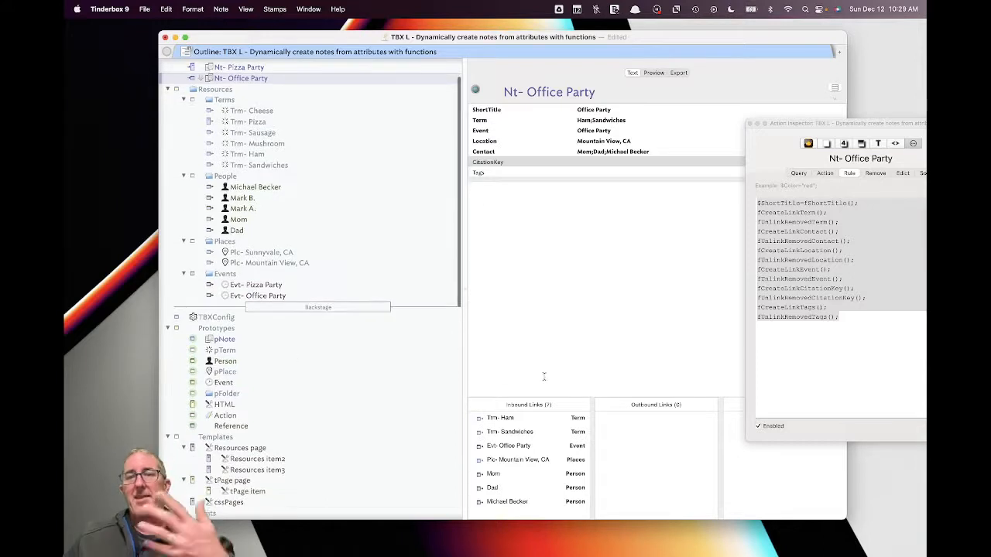
scroll(333, 372, "down", 10)
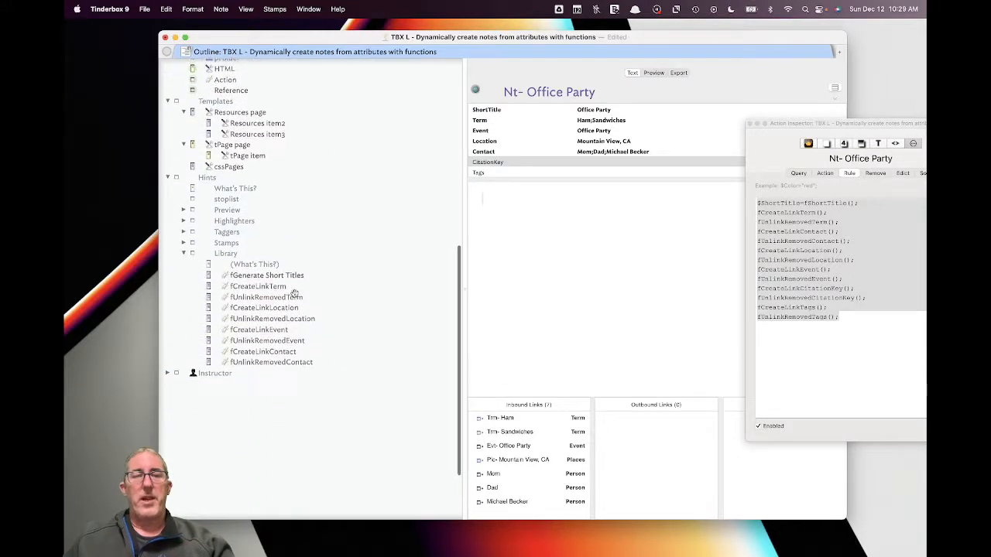
left_click(291, 288)
left_click(292, 297)
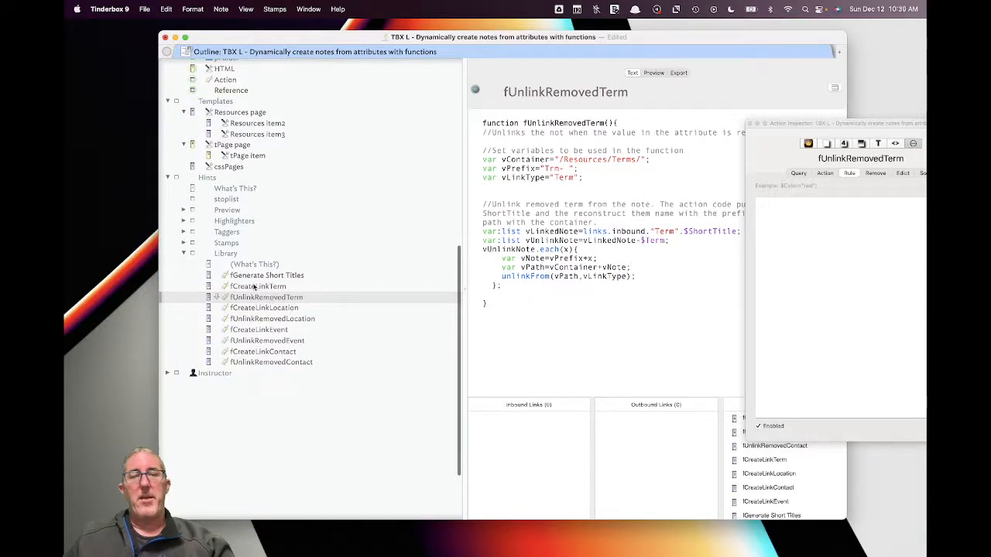
left_click(286, 309)
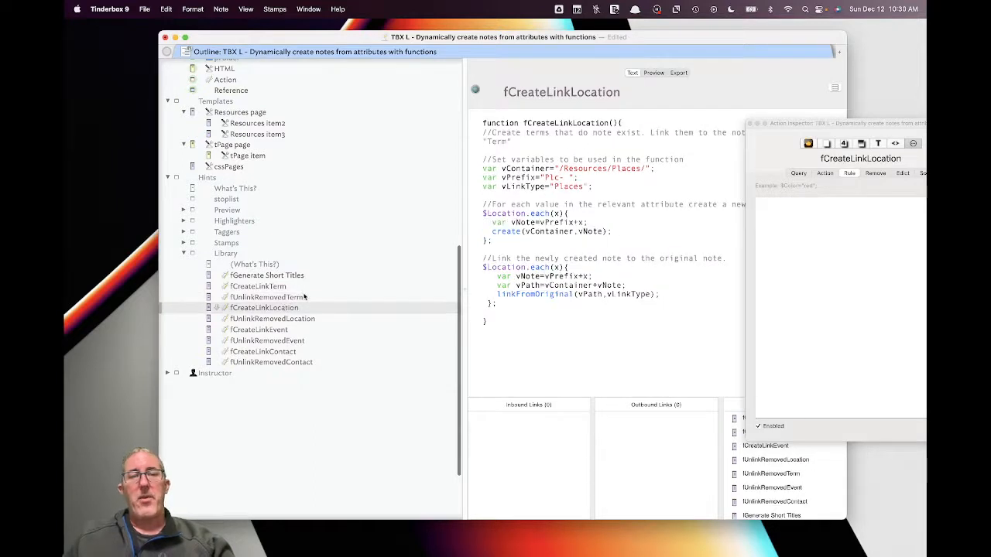
left_click(305, 298)
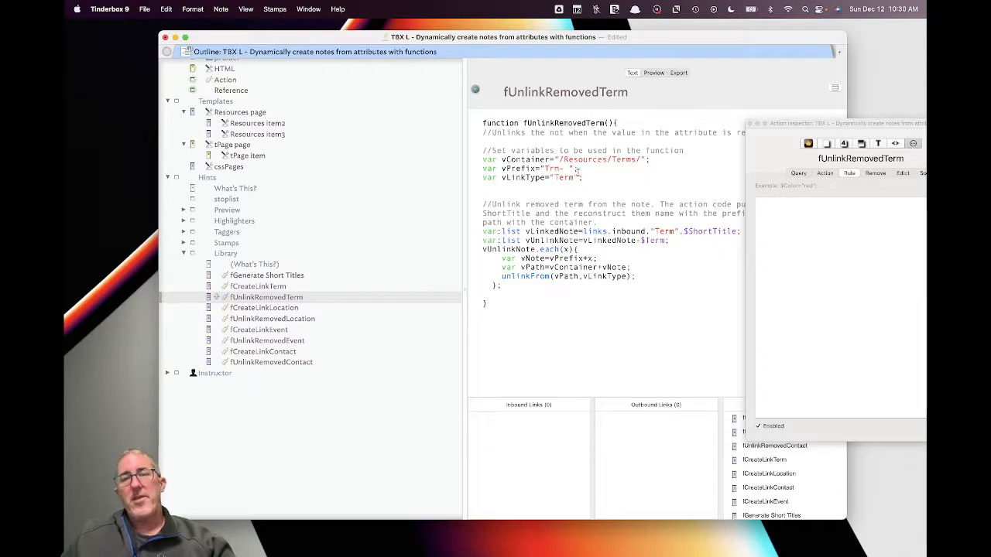
- Highlight the /Resources/Terms/ container path in the fUnlinkRemovedTerm code
left_click_drag(542, 159, 617, 160)
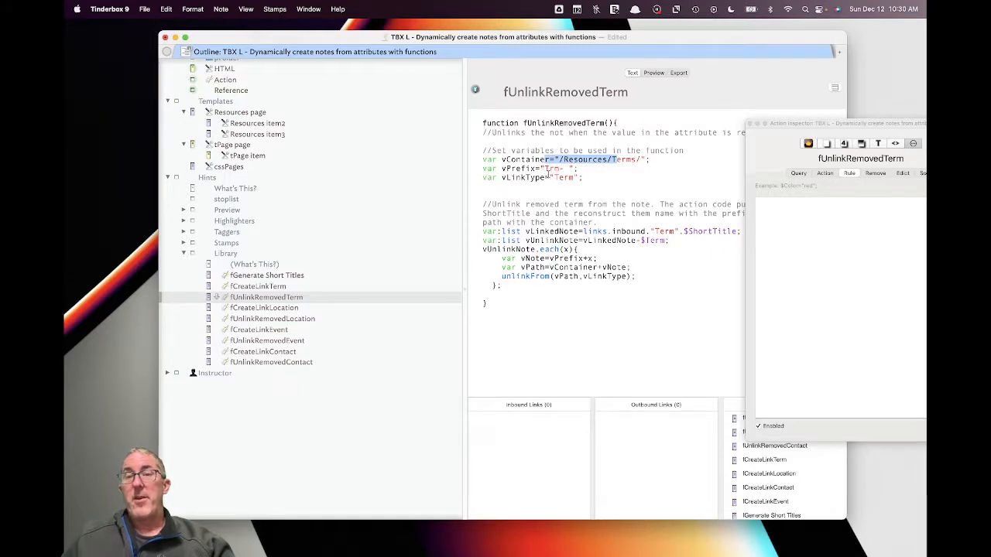
left_click(593, 235)
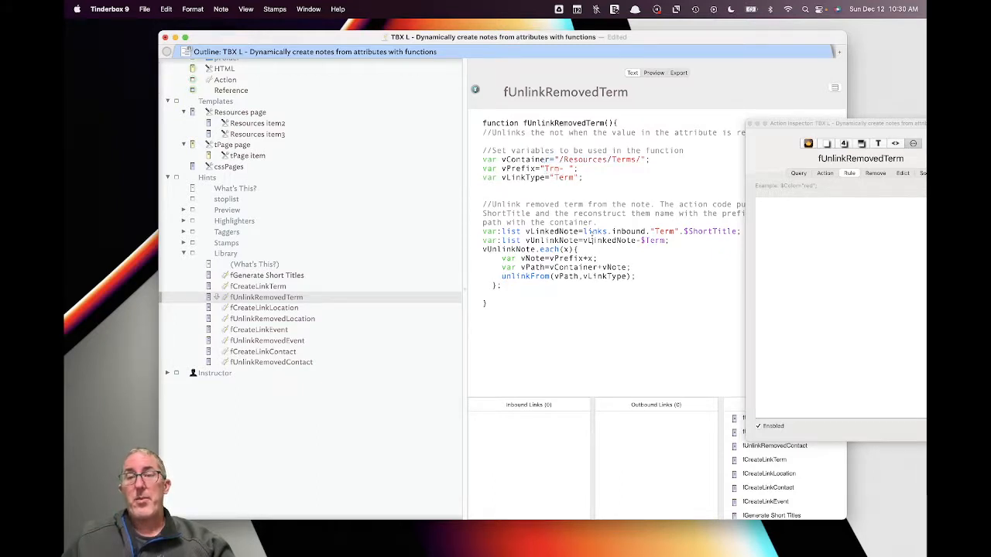
left_click_drag(792, 123, 866, 215)
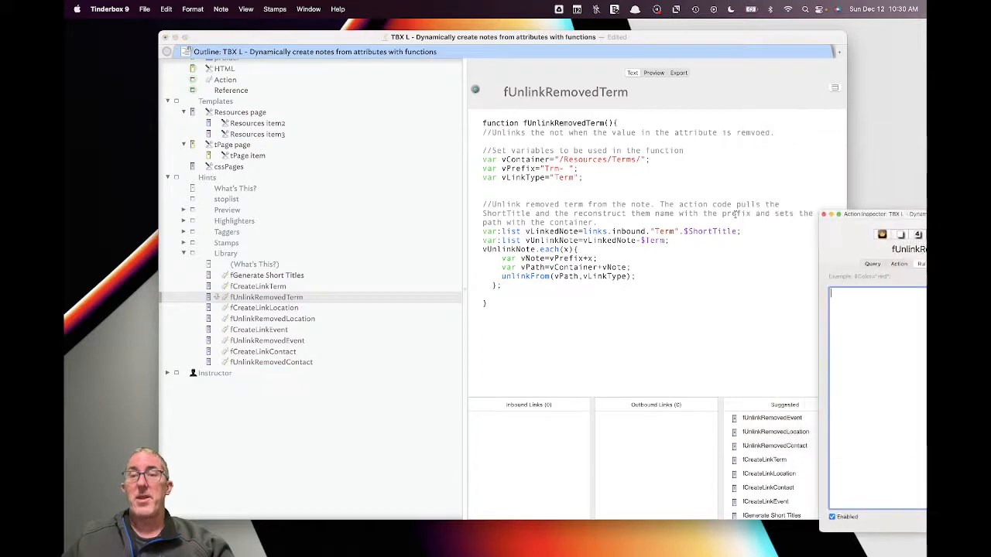
scroll(221, 108, "up", 5)
- Delete Mushroom from Nt- Pizza Party's Term, leaving Cheese;Pizza;Sausage
scroll(234, 109, "up", 5)
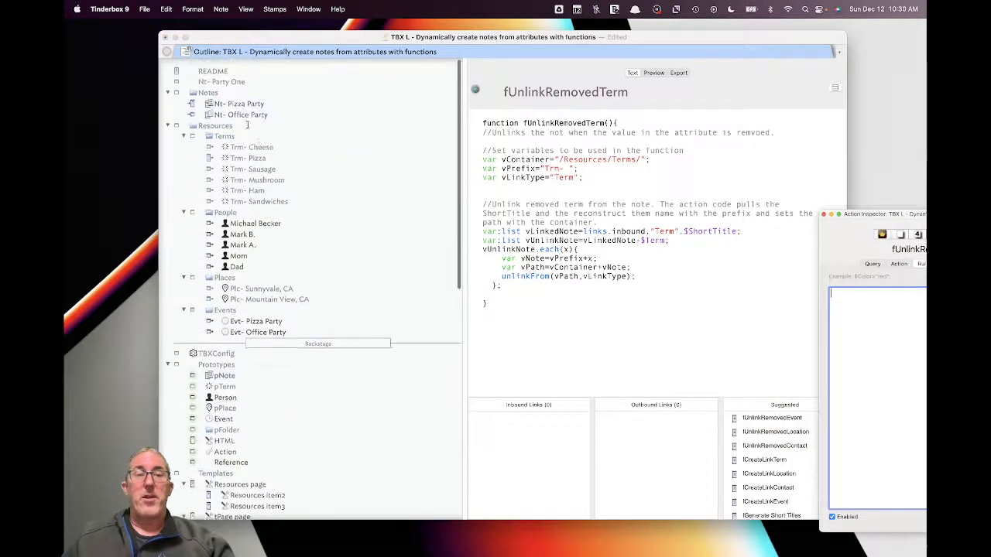
left_click(263, 103)
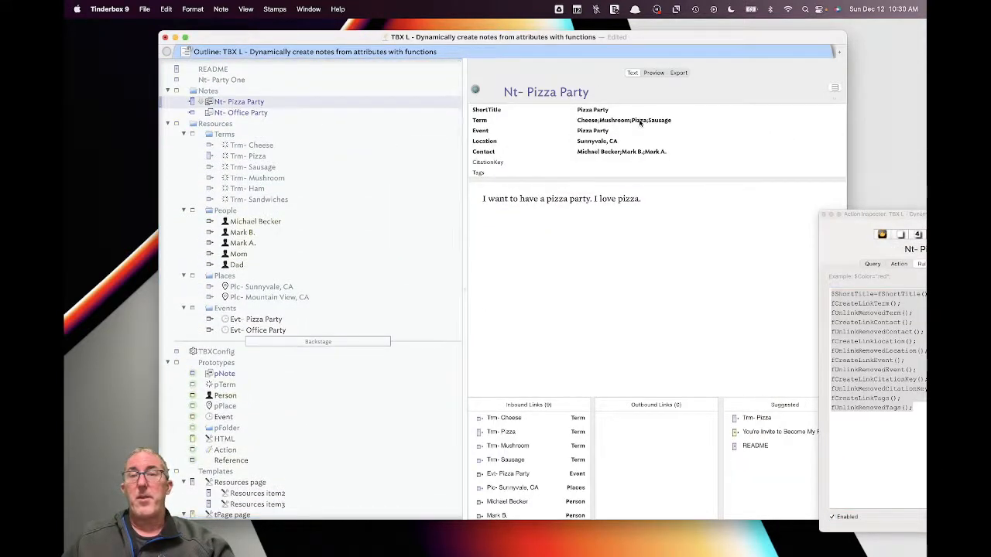
left_click(609, 120)
double_click(609, 120)
key("BackSpace")
key("BackSpace")
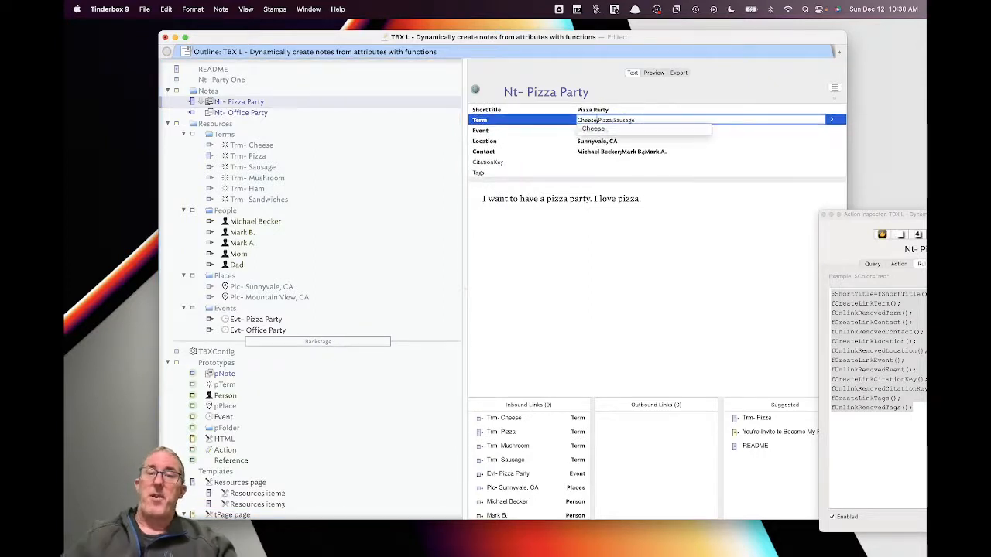
left_click(626, 291)
scroll(522, 457, "down", 1)
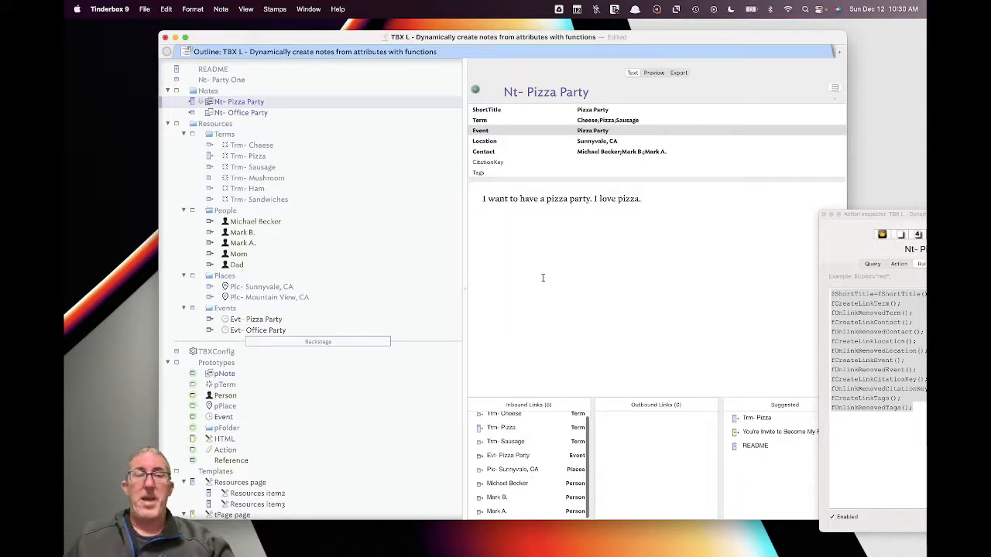
scroll(361, 336, "down", 5)
- Show fUnlinkRemovedTerm and highlight vLinkedNote and $Term in its code
scroll(364, 334, "down", 3)
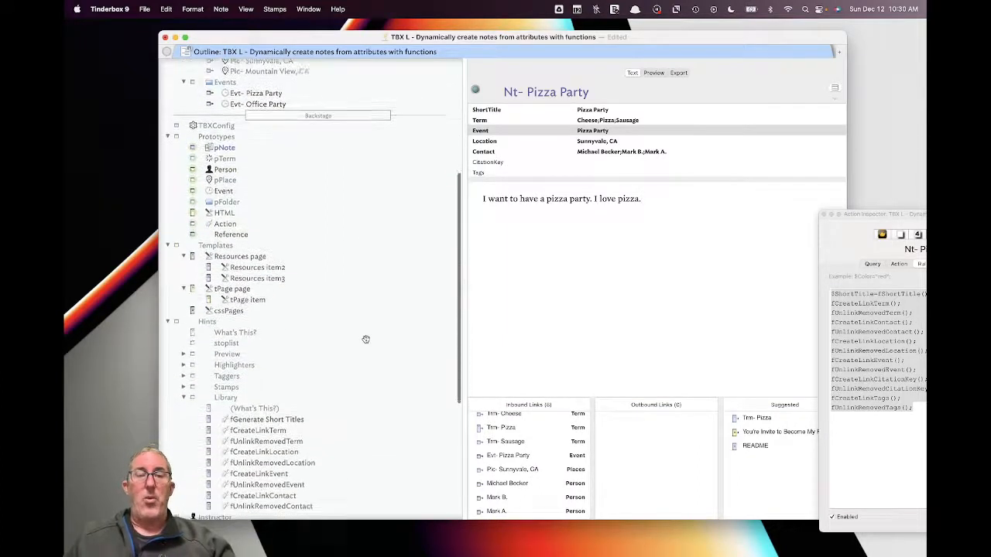
left_click(292, 404)
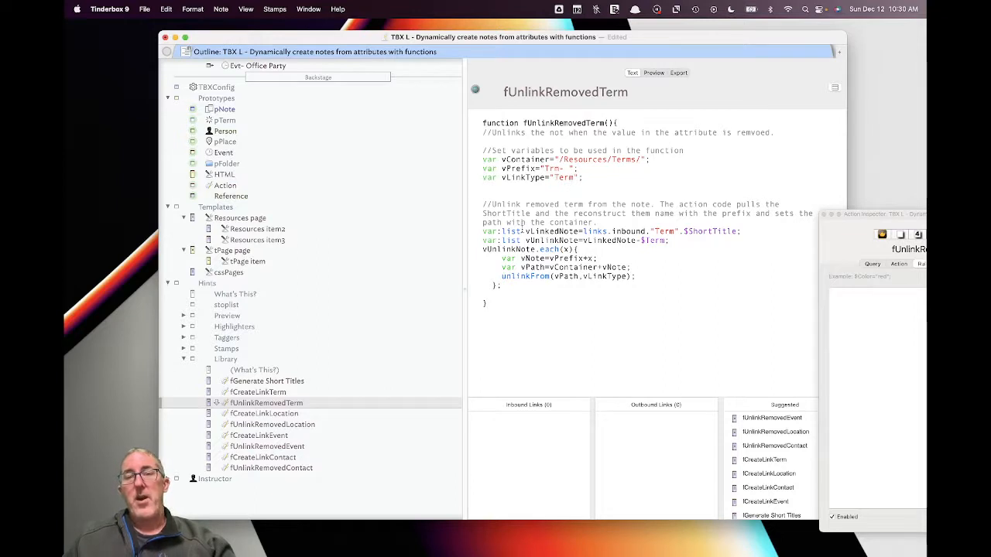
left_click_drag(524, 231, 580, 231)
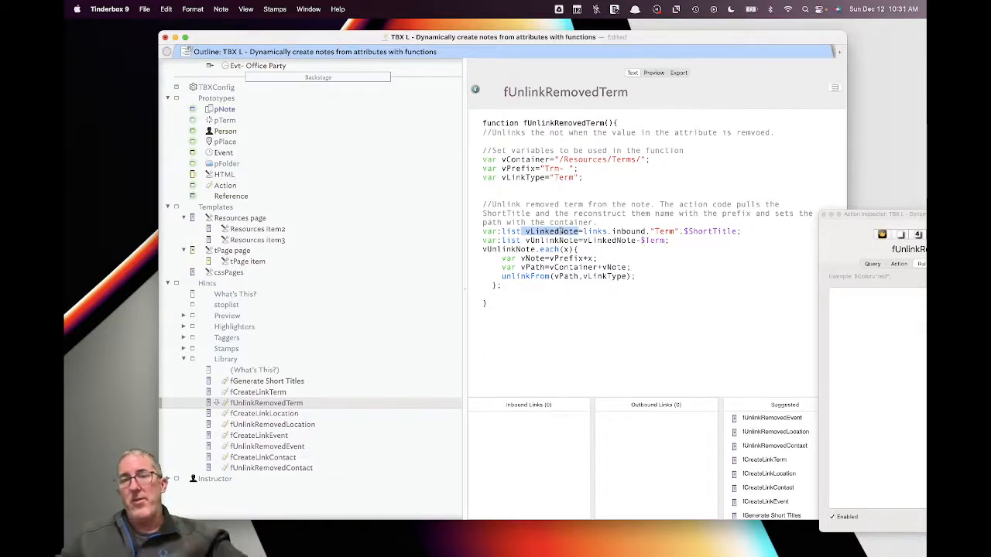
left_click_drag(584, 241, 663, 240)
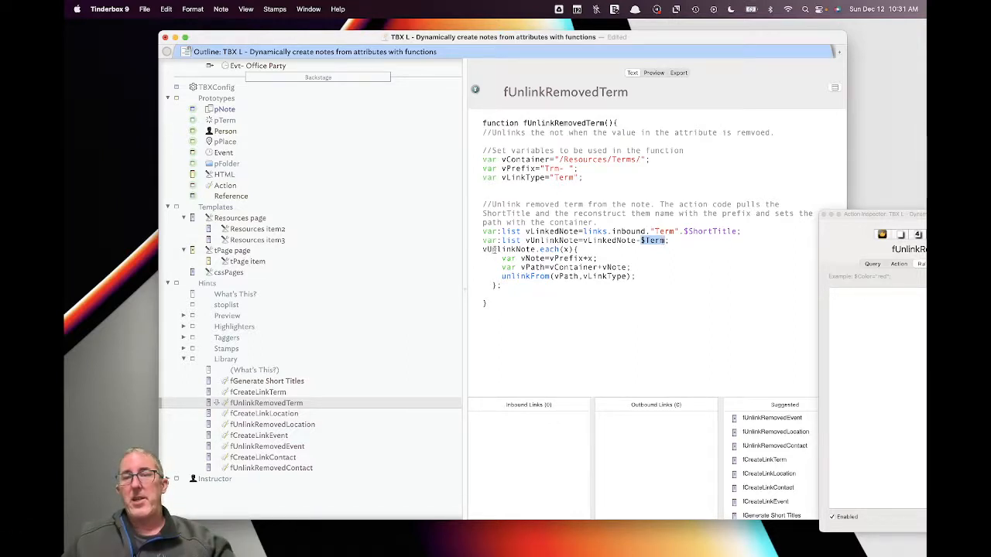
scroll(310, 271, "up", 10)
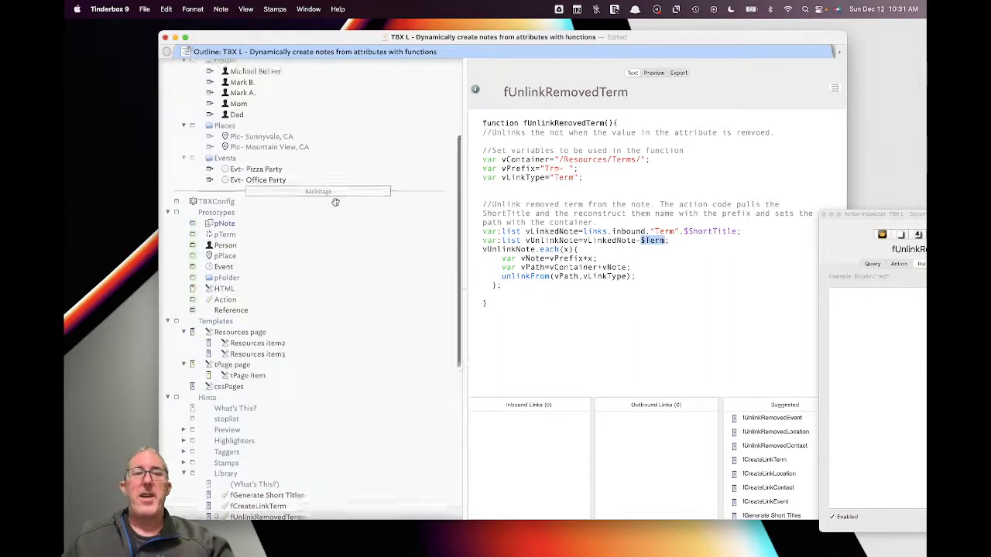
- Remove Sandwiches from Nt- Office Party's Term, leaving just Ham
left_click(278, 102)
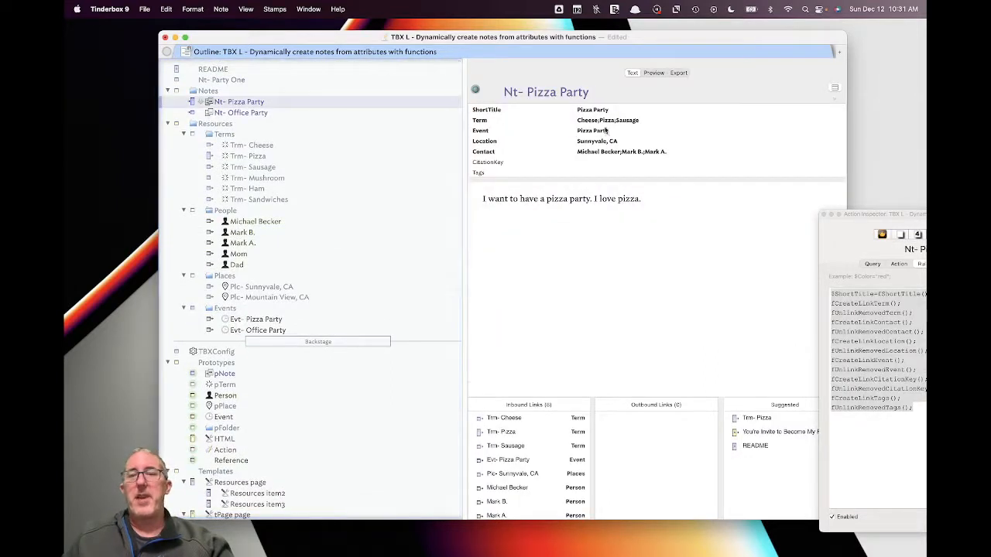
left_click(256, 115)
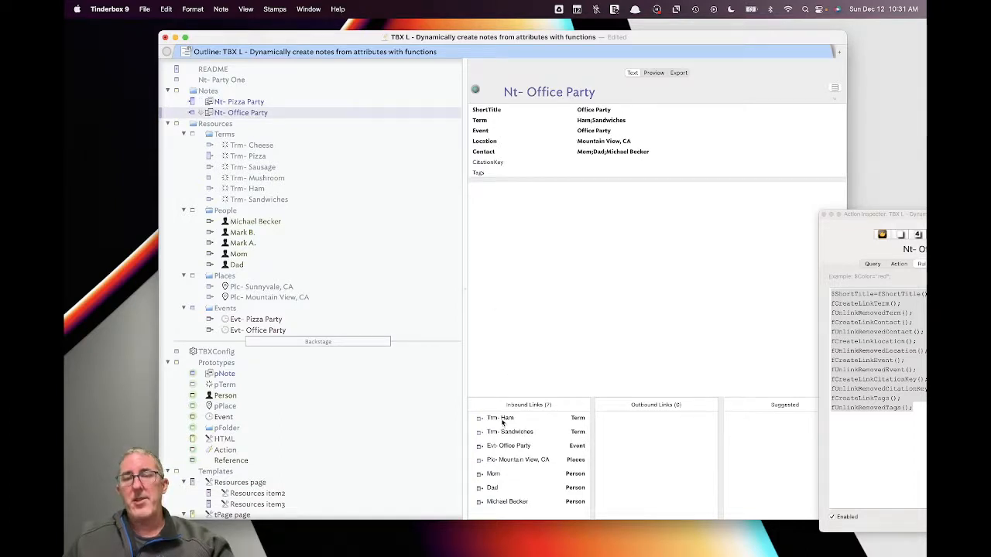
left_click(617, 121)
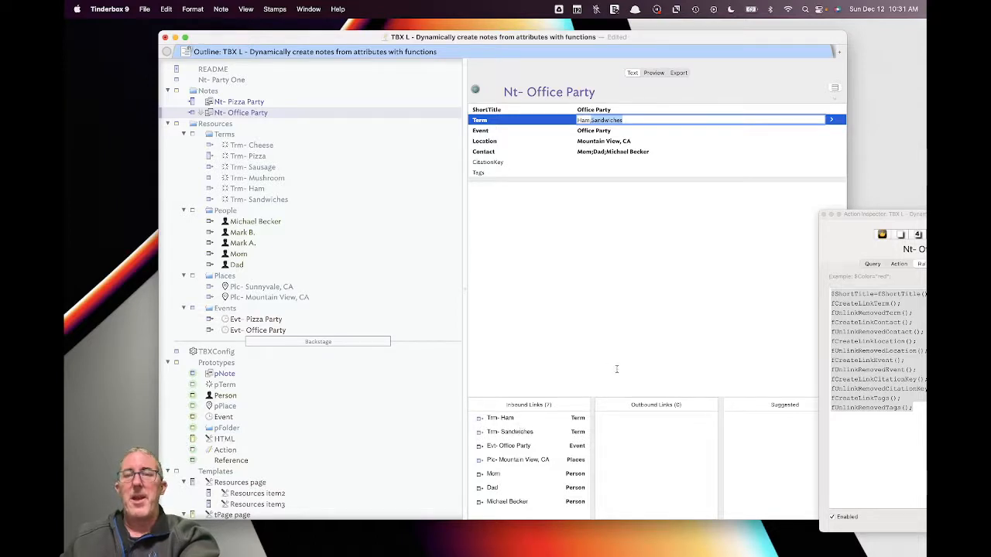
key("BackSpace")
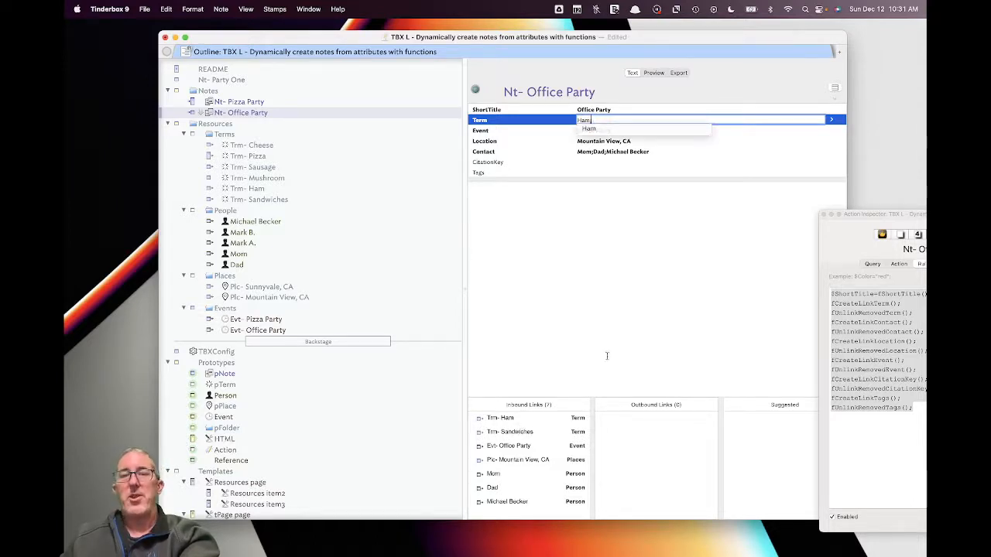
left_click(604, 351)
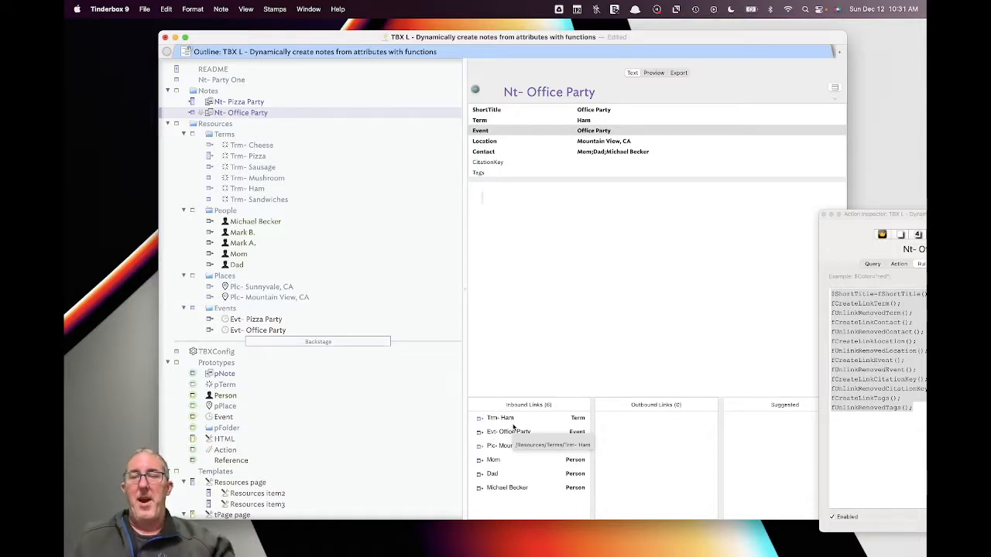
- Add Sandwiches and Cheese to the Term list via autocomplete, giving Cheese;Ham;Sandwiches
left_click(615, 120)
type(";San")
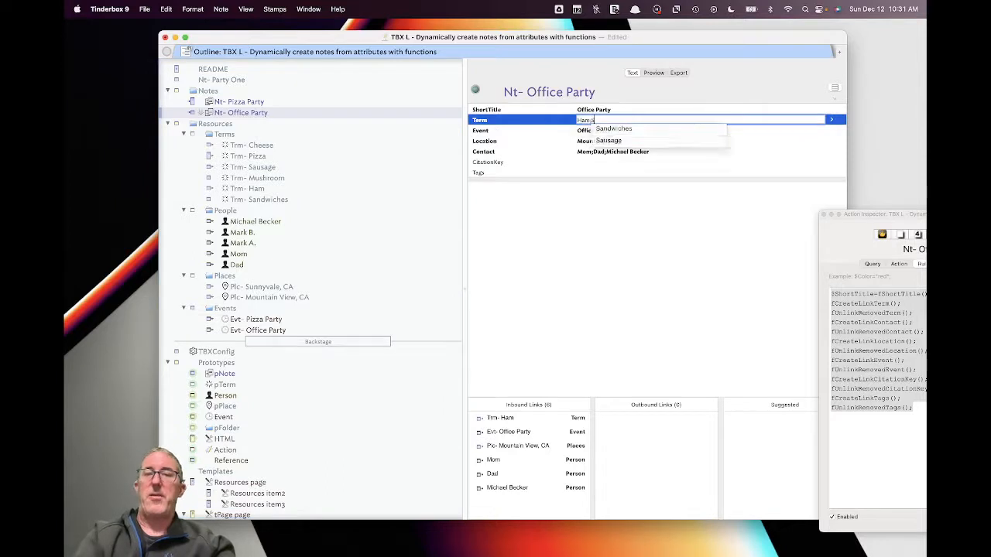
left_click(638, 131)
left_click(649, 325)
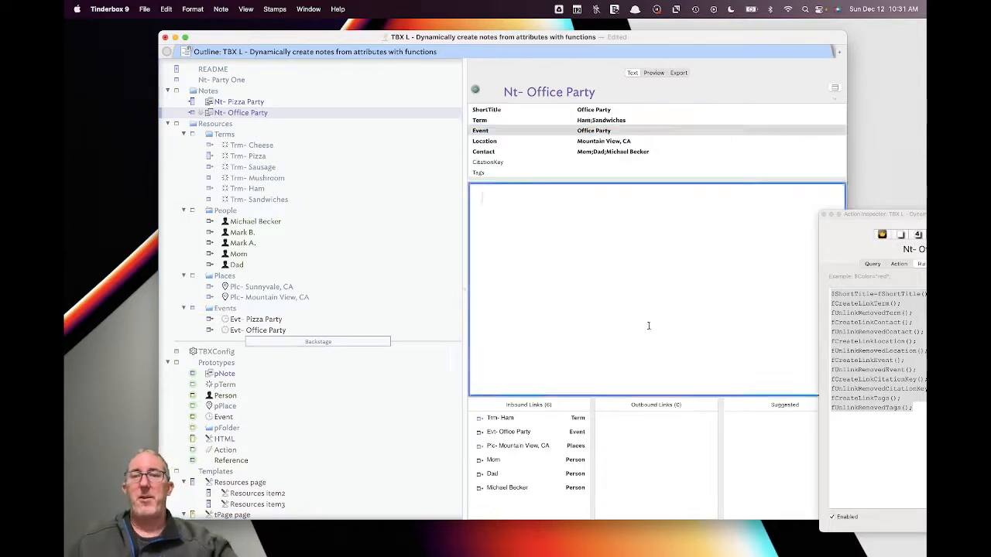
left_click(675, 122)
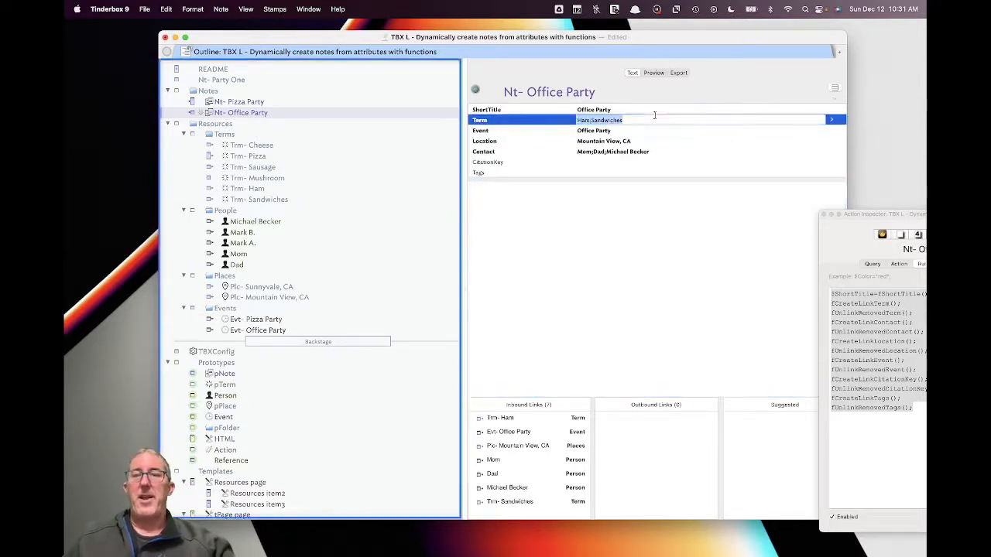
type(";Cheese")
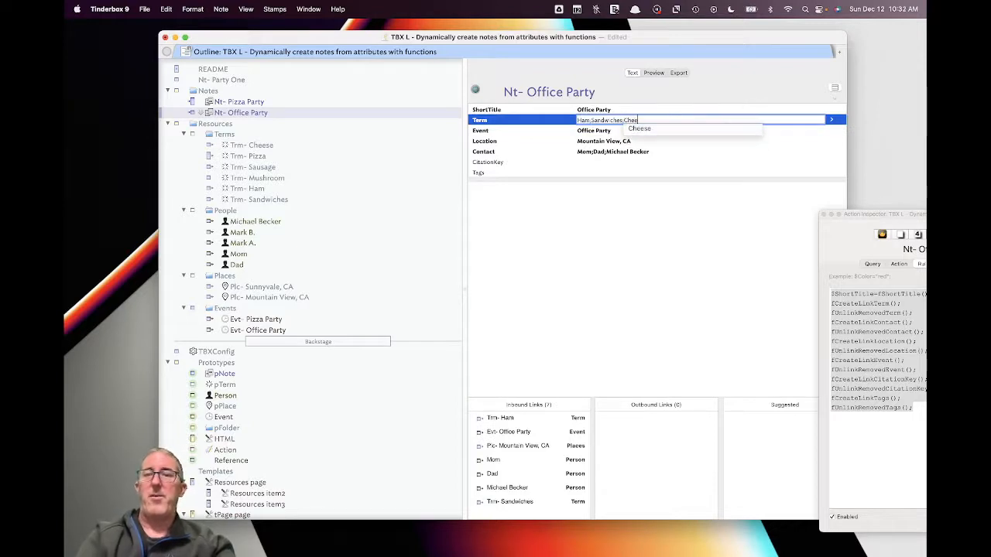
left_click(732, 128)
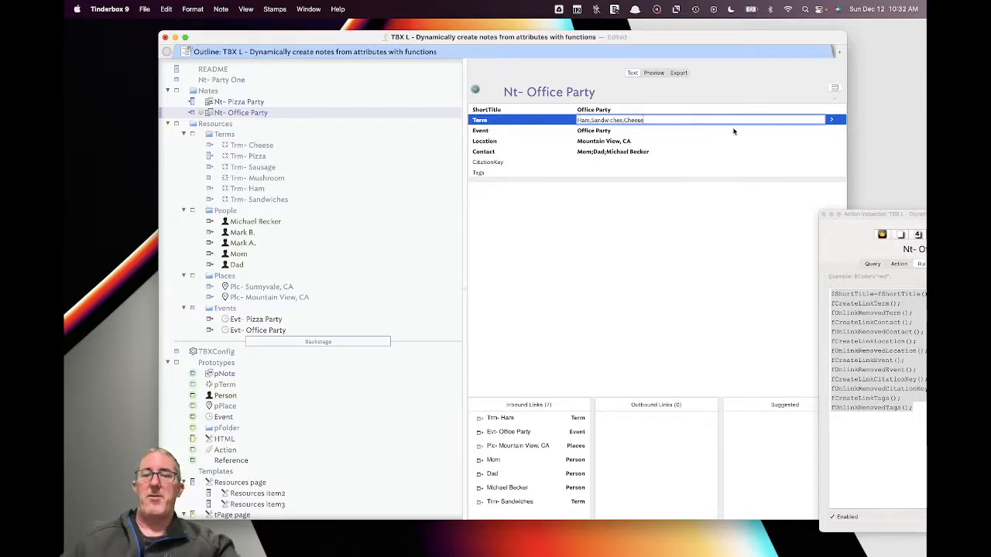
left_click(637, 321)
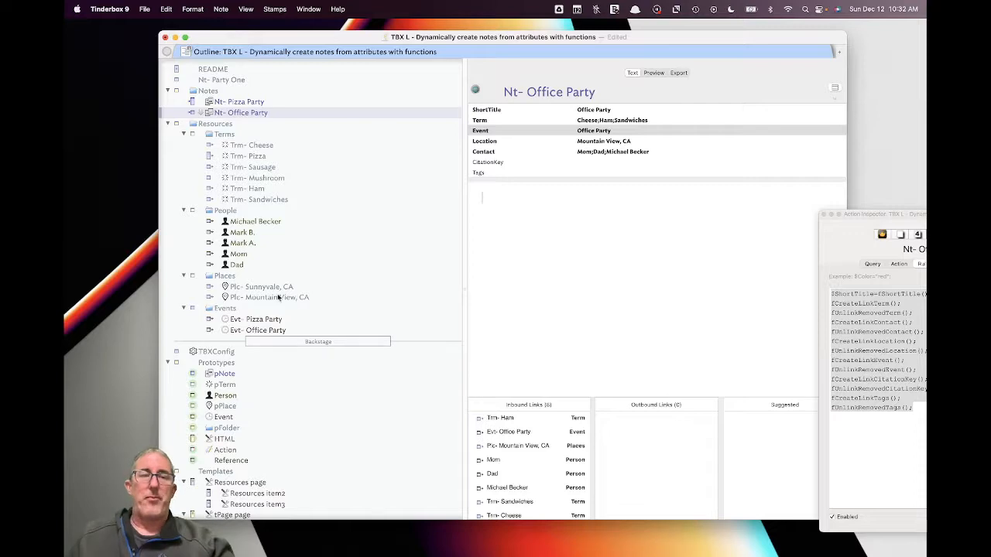
scroll(278, 294, "down", 6)
- Review the Library functions from fGenerate Short Titles through fUnlinkRemovedContact, noting $Name
scroll(288, 350, "down", 2)
left_click(287, 344)
left_click(288, 355)
left_click(288, 366)
left_click(292, 376)
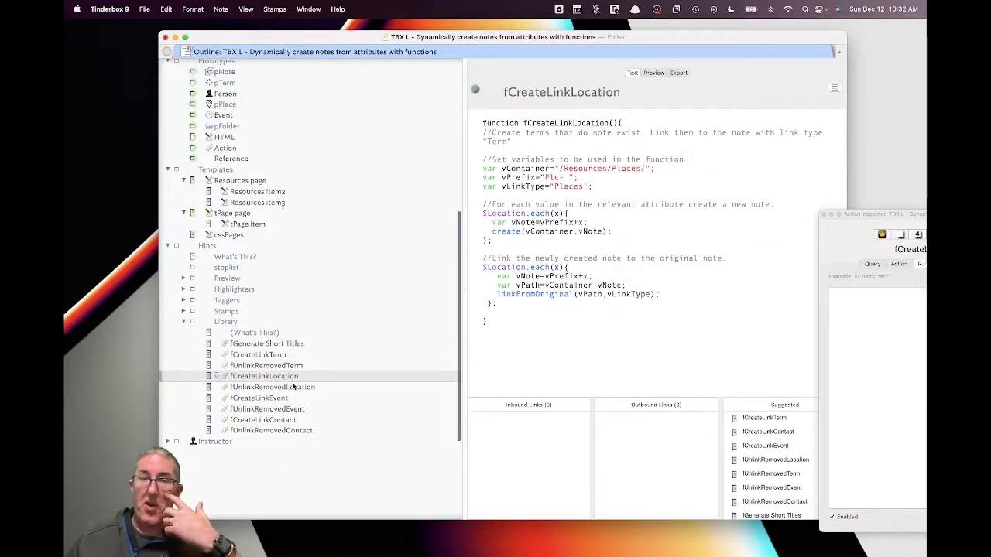
left_click(292, 387)
left_click(284, 398)
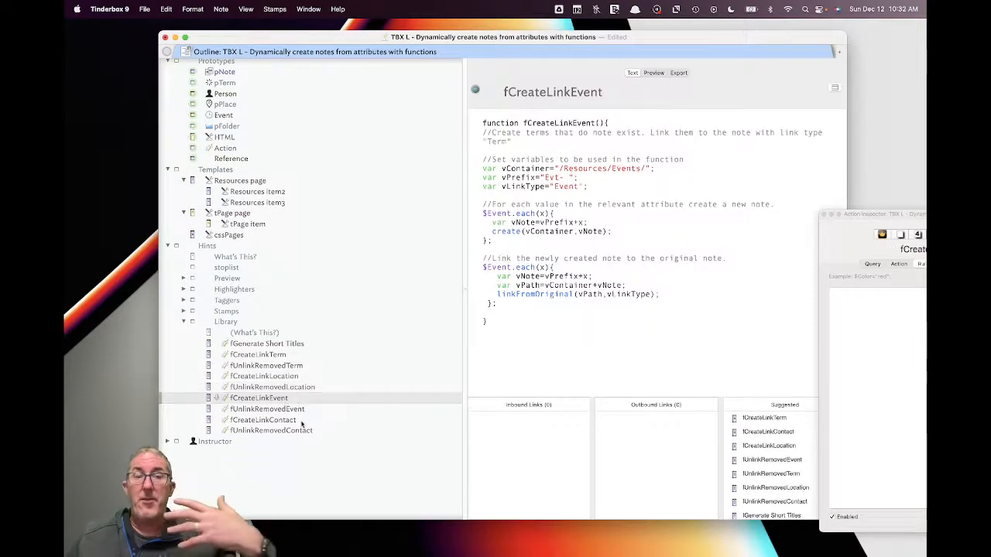
left_click(303, 420)
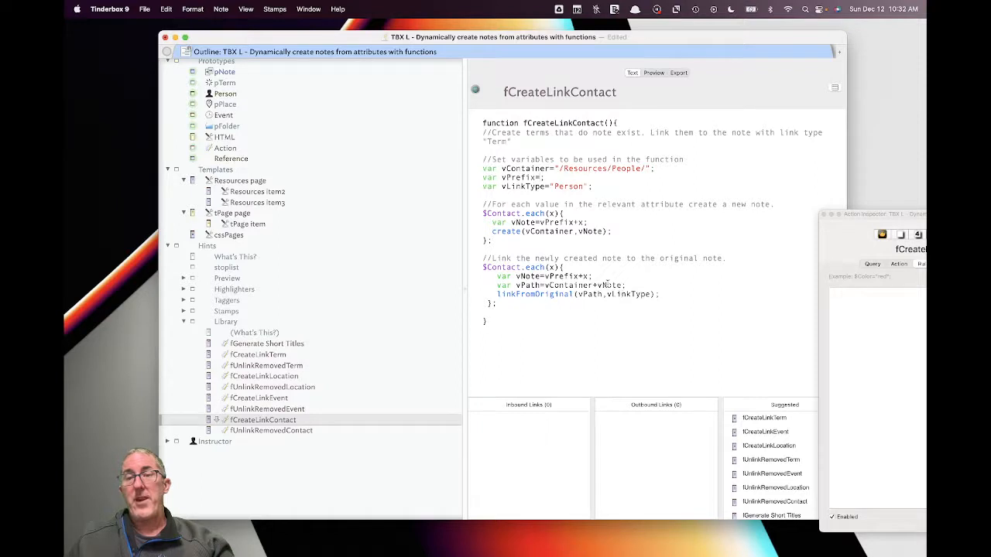
left_click(302, 431)
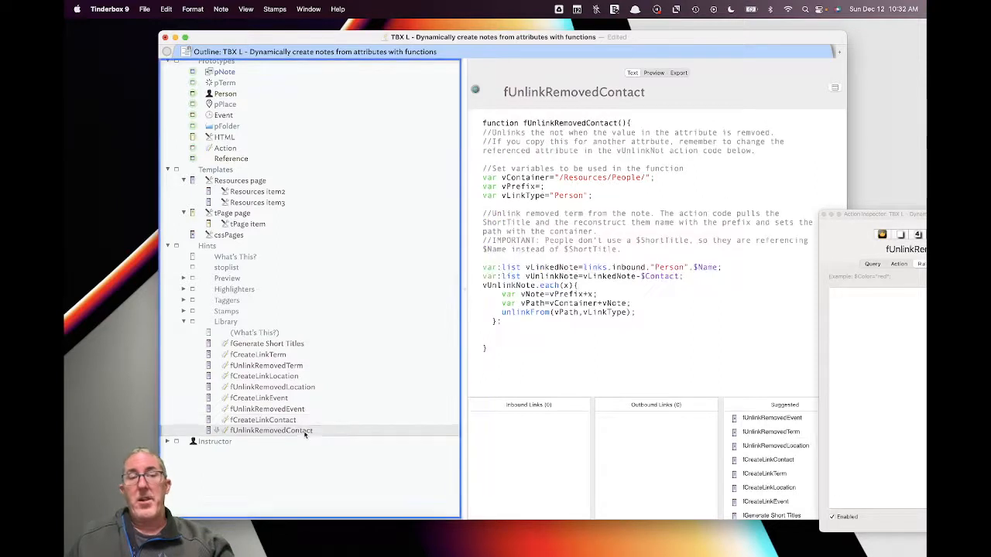
double_click(707, 267)
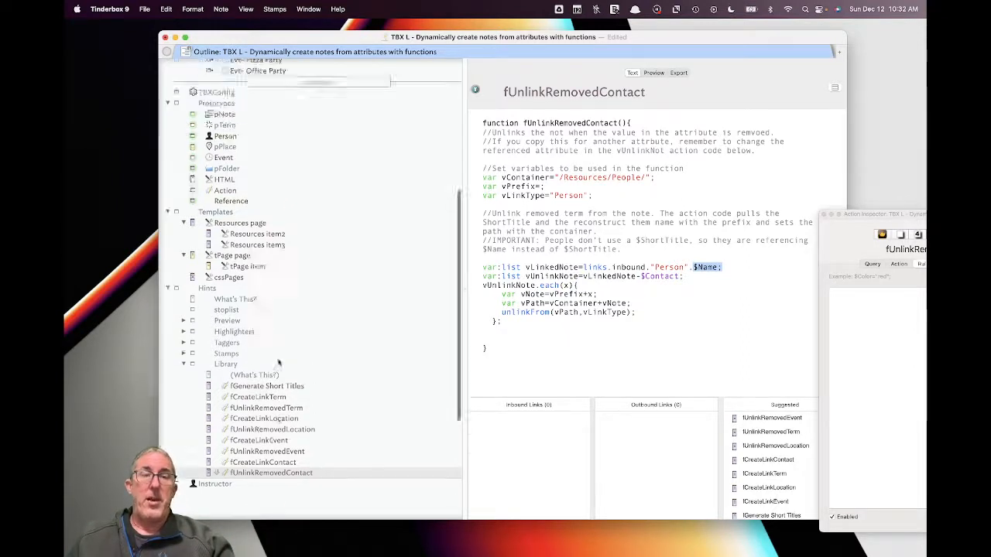
- Check the Office Party note, then review fCreateLinkTerm, fUnlinkRemovedTerm and fCreateLinkLocation
scroll(277, 375, "up", 10)
left_click(264, 96)
key("Down")
key("Down")
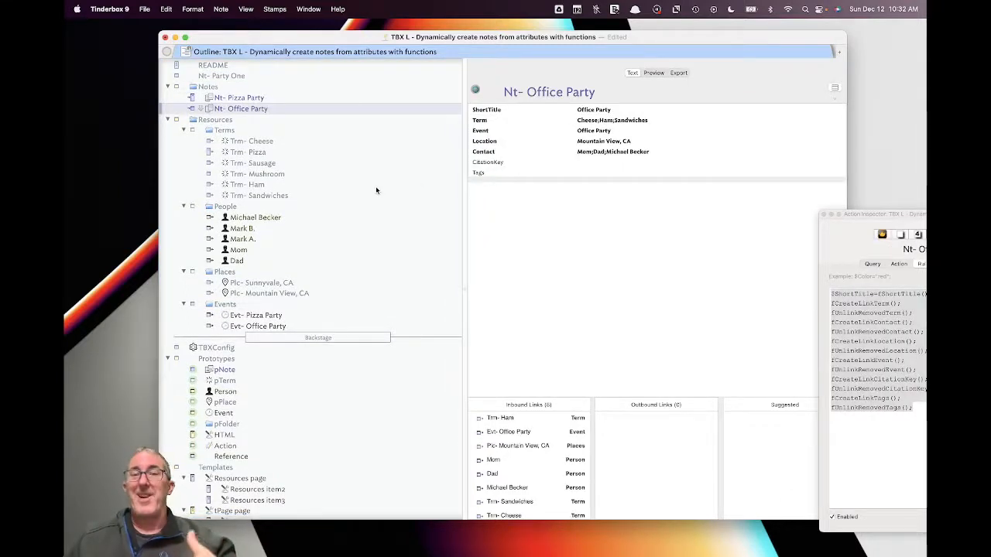
scroll(376, 189, "down", 5)
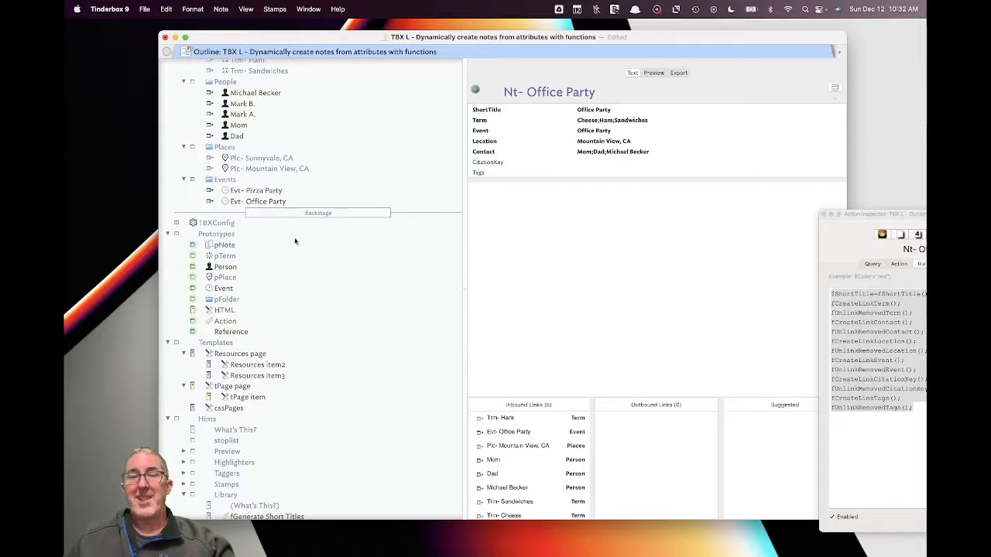
scroll(345, 215, "down", 10)
left_click(286, 258)
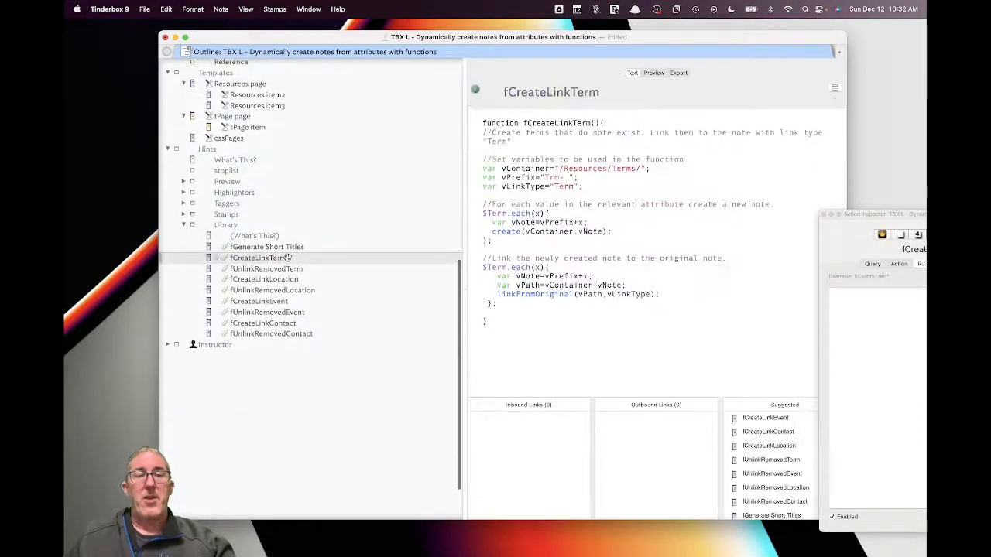
left_click(290, 269)
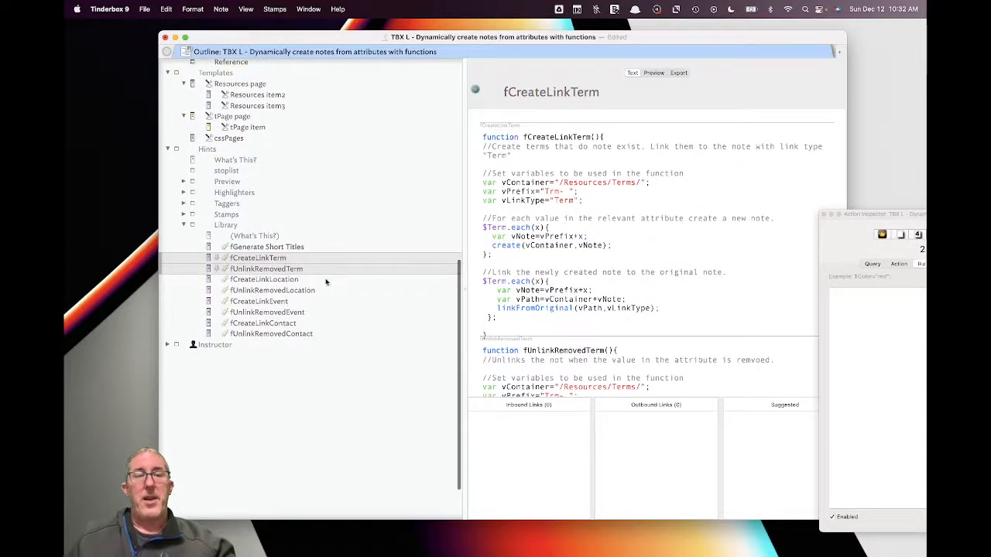
left_click(326, 280)
scroll(358, 279, "up", 15)
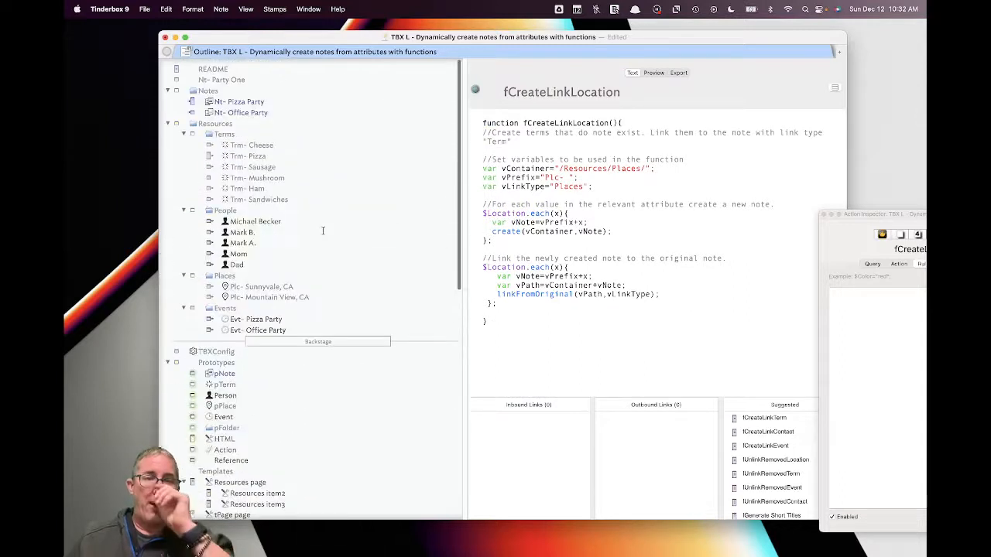
scroll(250, 319, "down", 5)
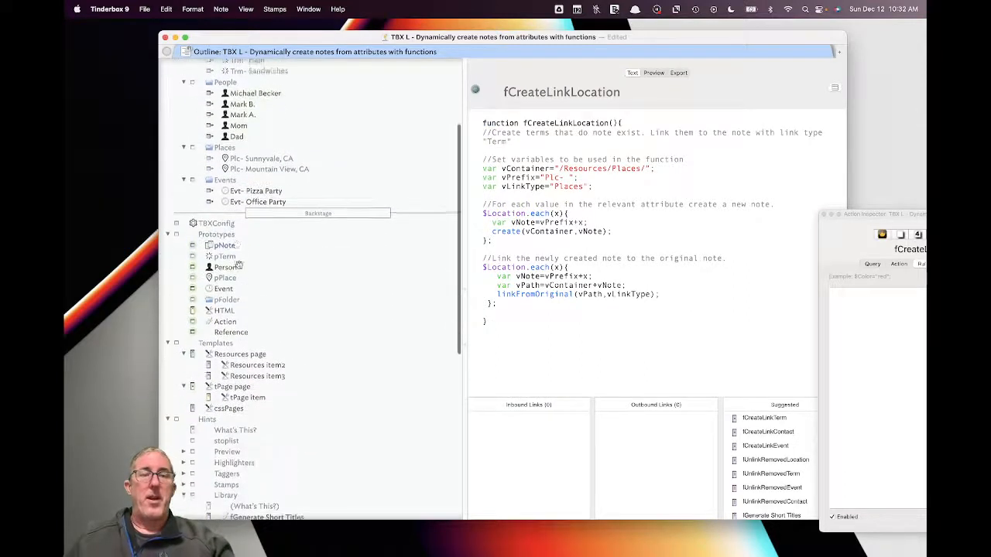
- Delete the four citation-key and tags lines from the pNote rule, ending at fUnlinkRemovedEvent();
left_click(225, 244)
left_click_drag(862, 230, 718, 197)
left_click(778, 422)
left_click_drag(779, 376, 679, 347)
key("BackSpace")
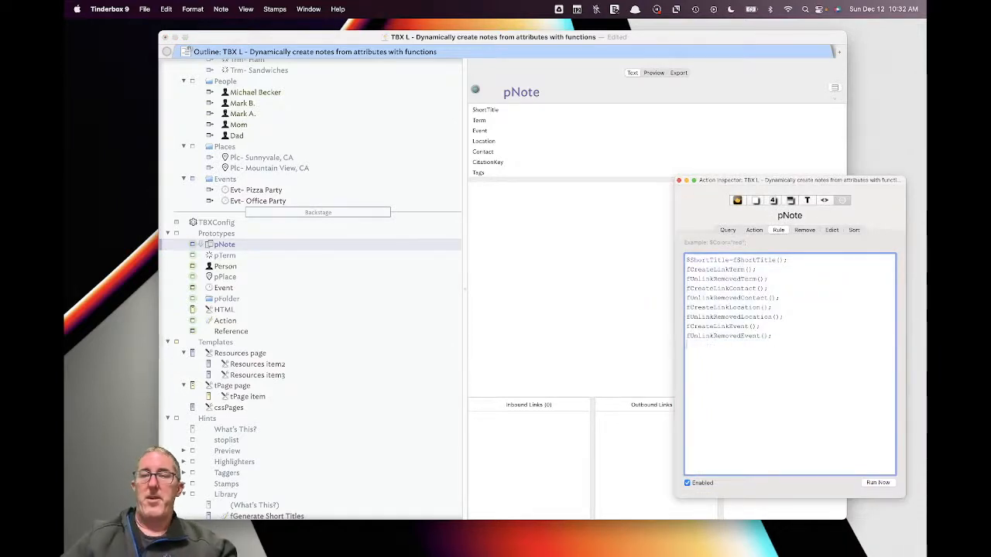
key("Return")
- Select the fCreateLinkTerm and fUnlinkRemovedTerm functions for duplication
left_click(573, 294)
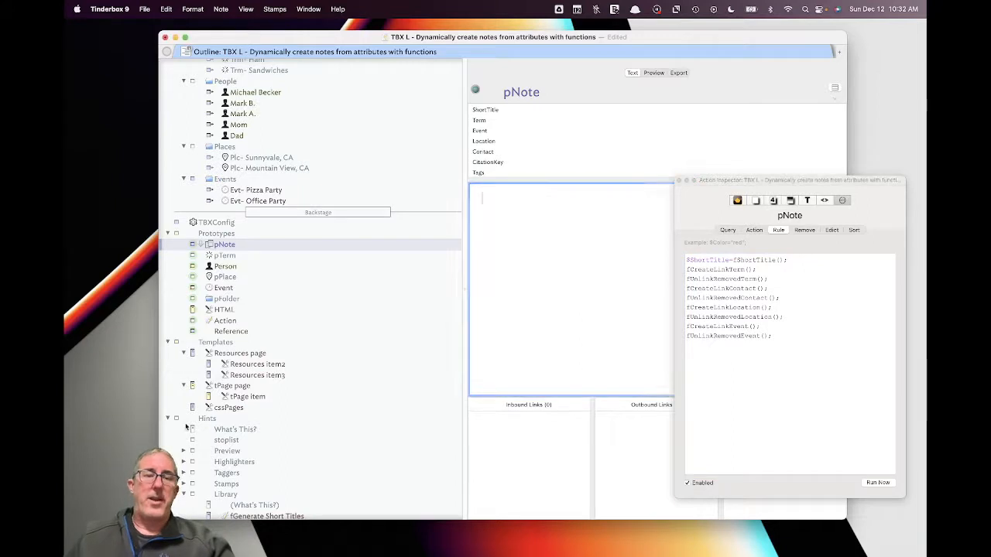
scroll(264, 398, "down", 10)
left_click(265, 378)
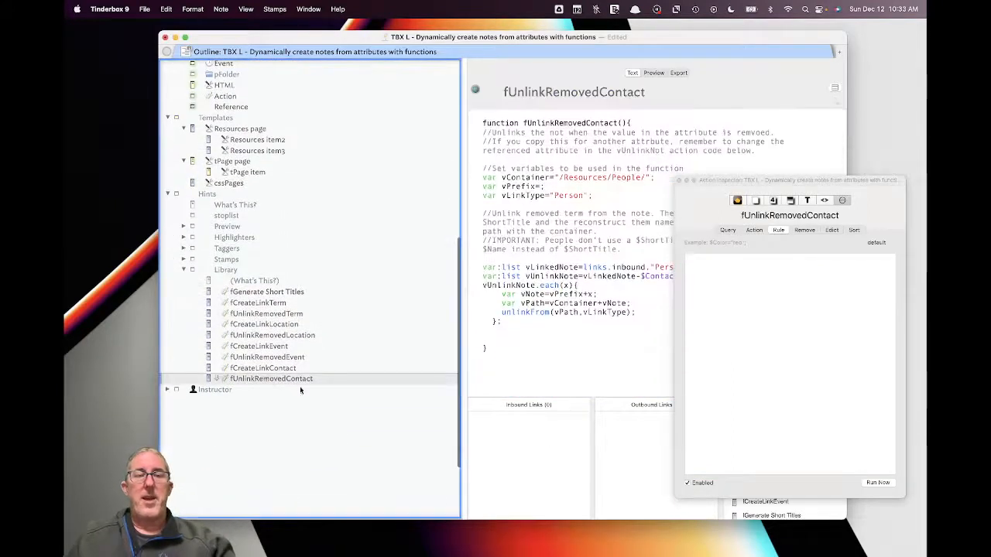
left_click(276, 304)
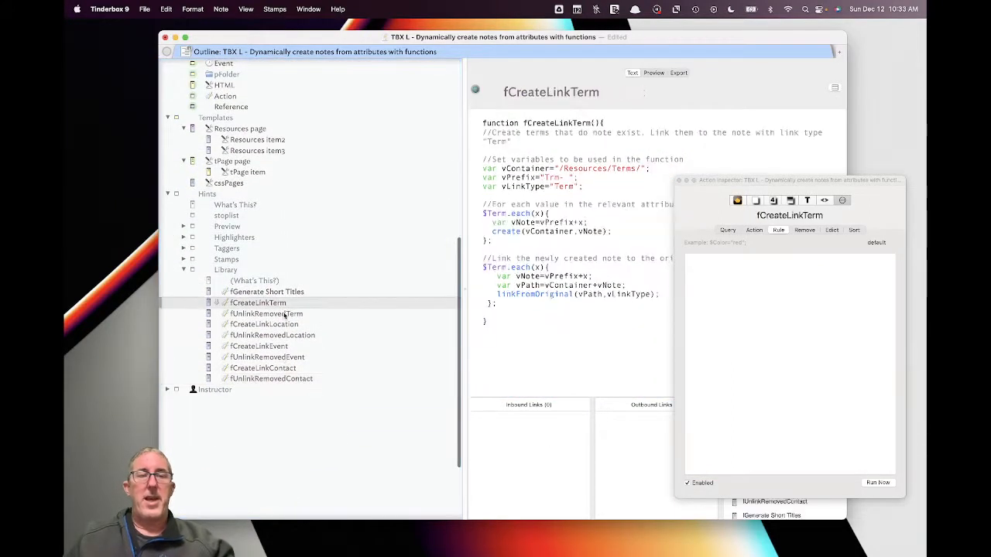
left_click(284, 313, "shift")
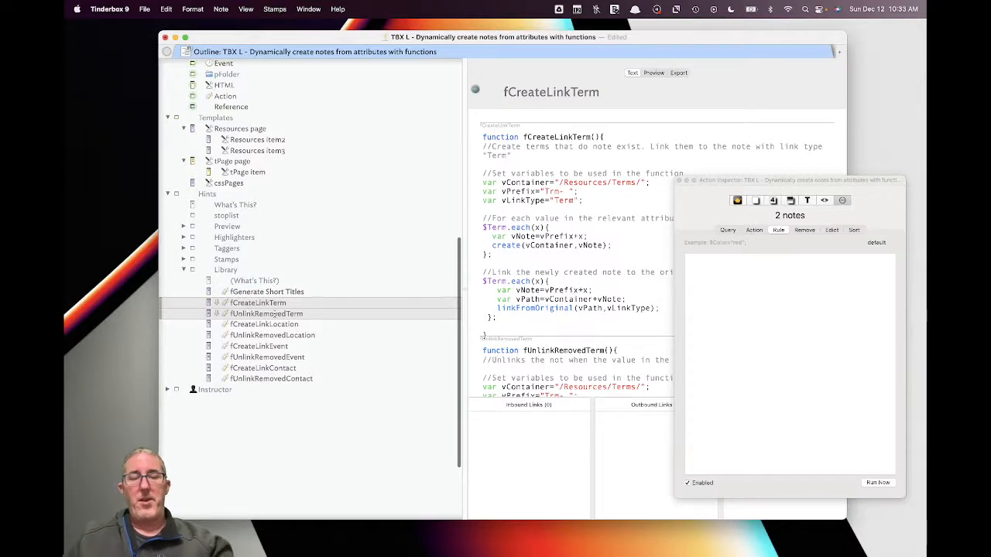
- Paste the two Term functions below fUnlinkRemovedContact and rename the first fCreateLinkCitationKey
left_click(286, 379)
key("super+v")
left_click(287, 391)
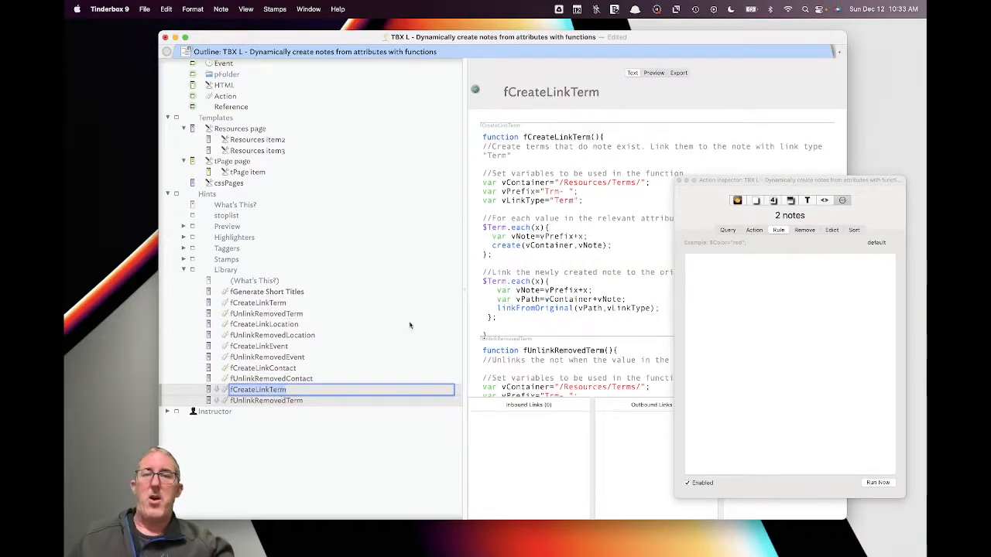
left_click(605, 93)
key("BackSpace")
key("BackSpace")
key("BackSpace")
key("BackSpace")
type("CitationKey")
key("Return")
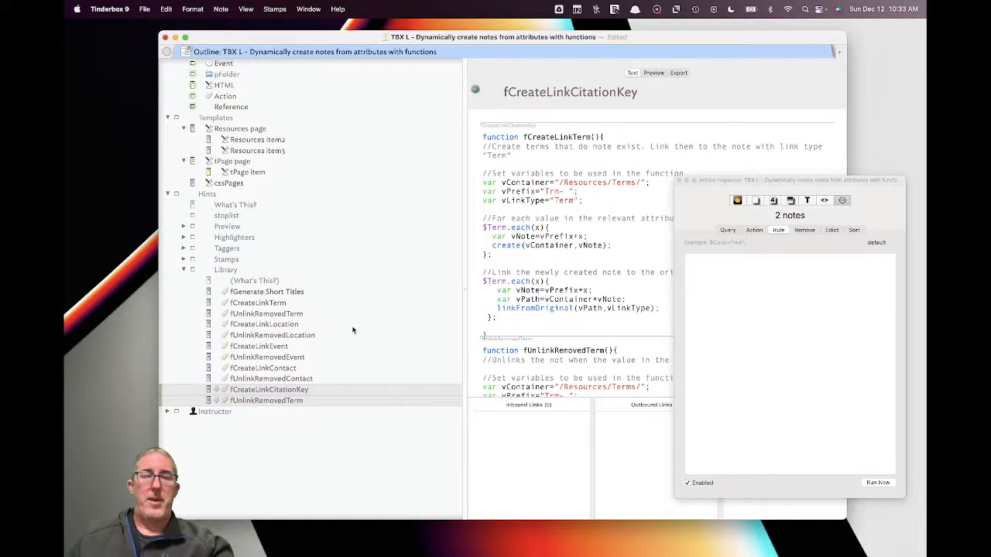
- Rename the second copy fUnlinkRemovedCitationKey and copy 'CitationKey' from its title
left_click(321, 381)
left_click(322, 400)
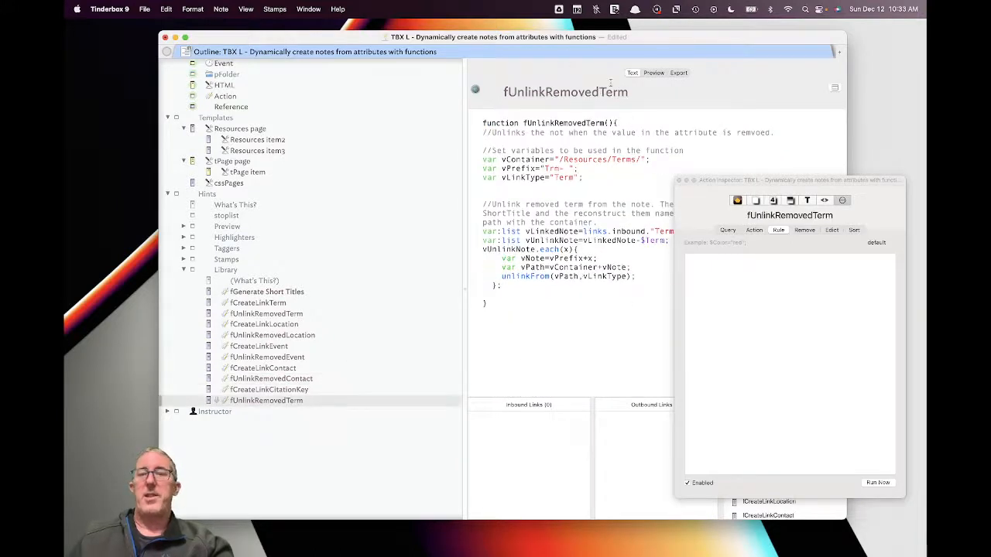
left_click(633, 93)
key("BackSpace")
key("BackSpace")
key("BackSpace")
key("BackSpace")
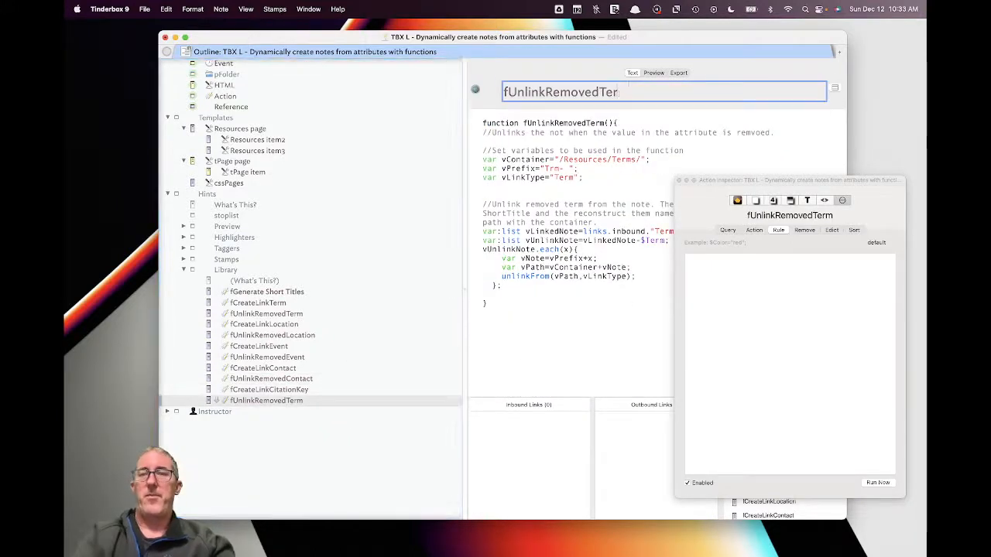
type("CitationKey")
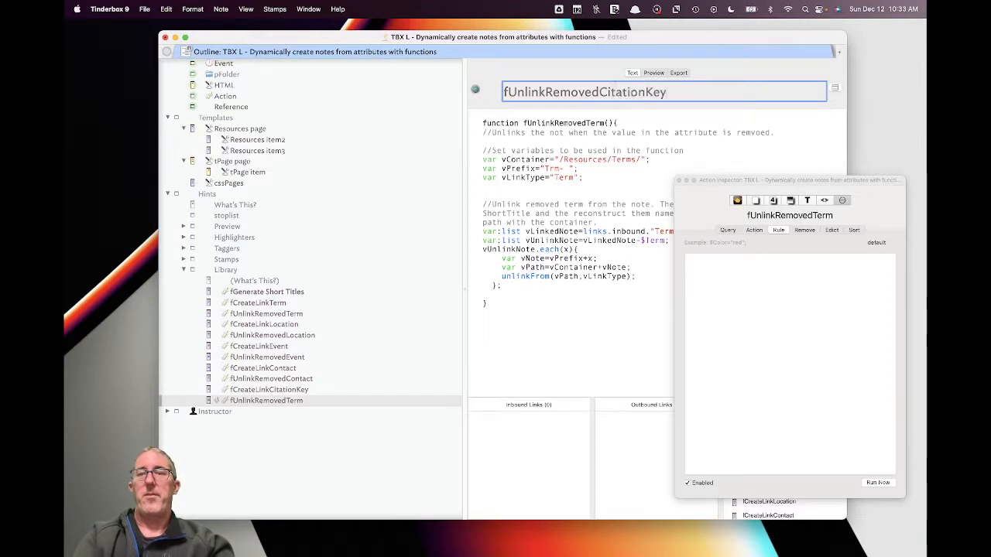
key("Return")
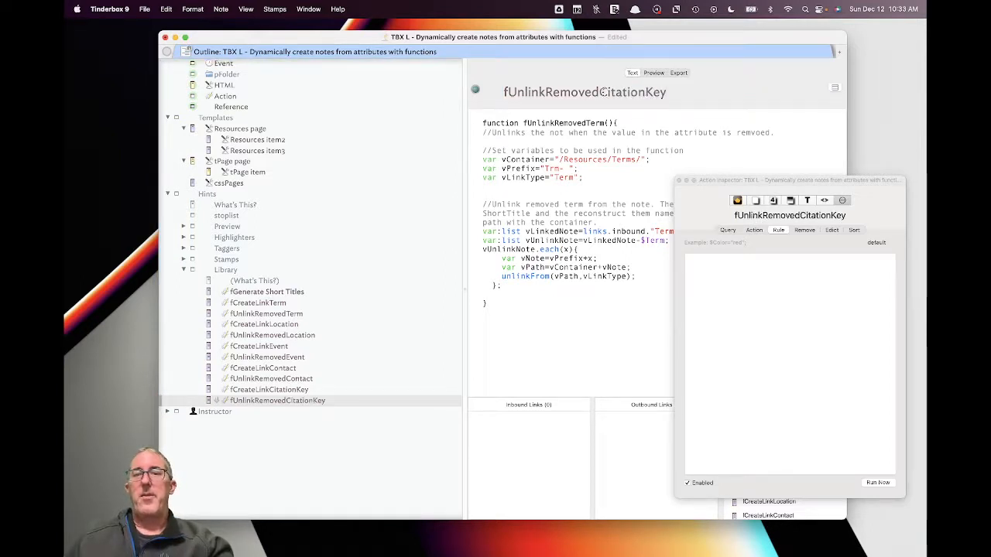
left_click_drag(601, 92, 677, 91)
key("super+c")
left_click_drag(586, 123, 606, 123)
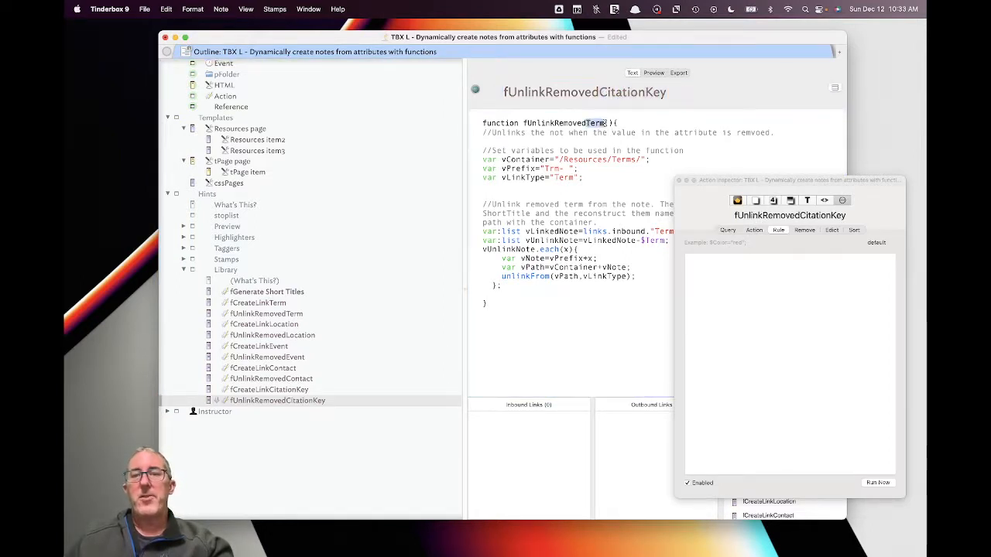
- In fCreateLinkCitationKey, set container /Resources/References/, prefix Ref- and link type References
left_click(323, 390)
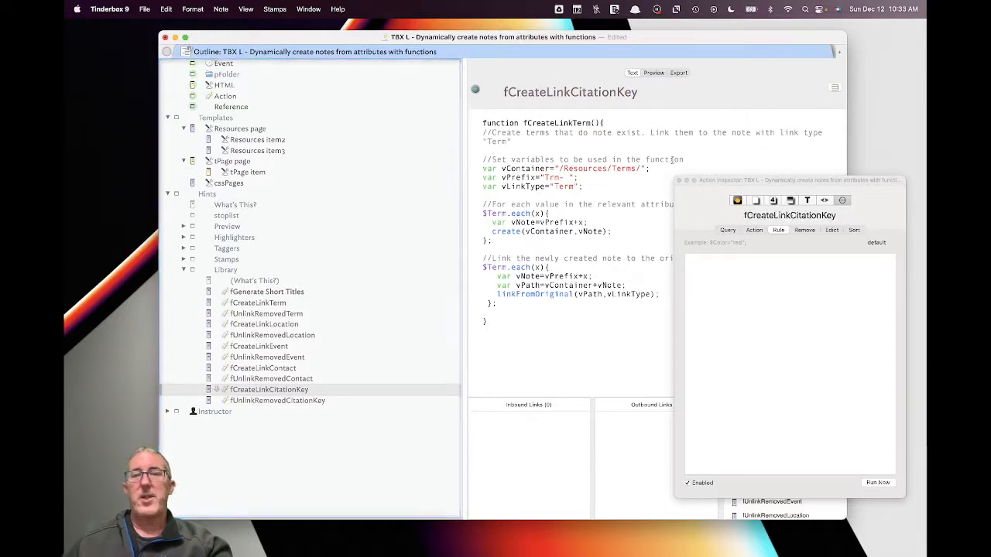
left_click_drag(573, 124, 590, 123)
key("super+v")
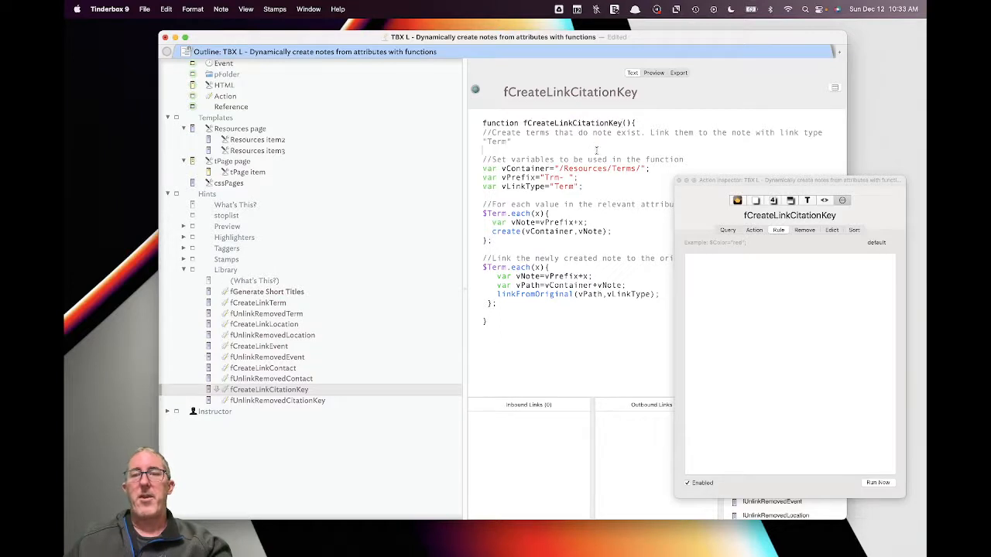
double_click(620, 168)
type("Re")
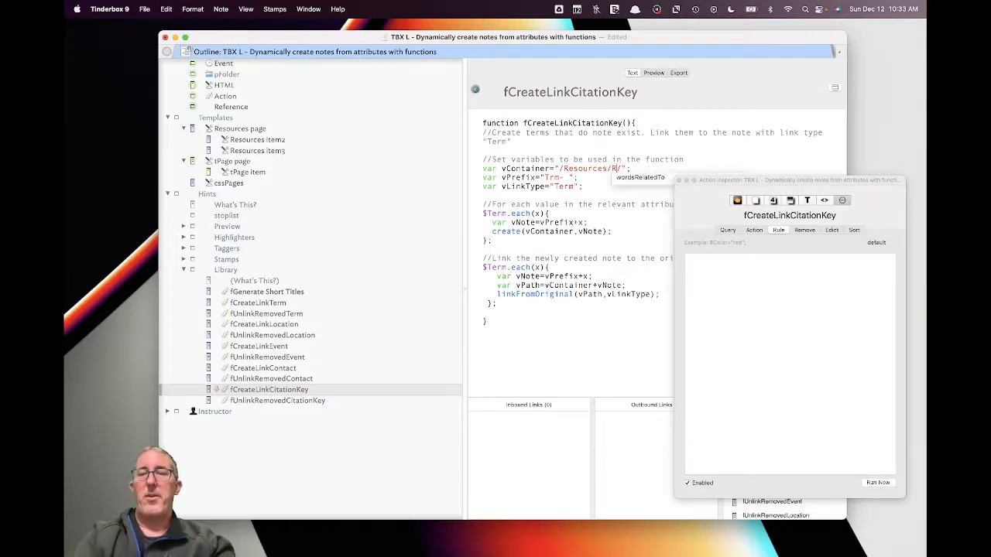
type("f")
key("BackSpace")
key("BackSpace")
type("ferences")
double_click(553, 177)
type("Ref")
double_click(563, 187)
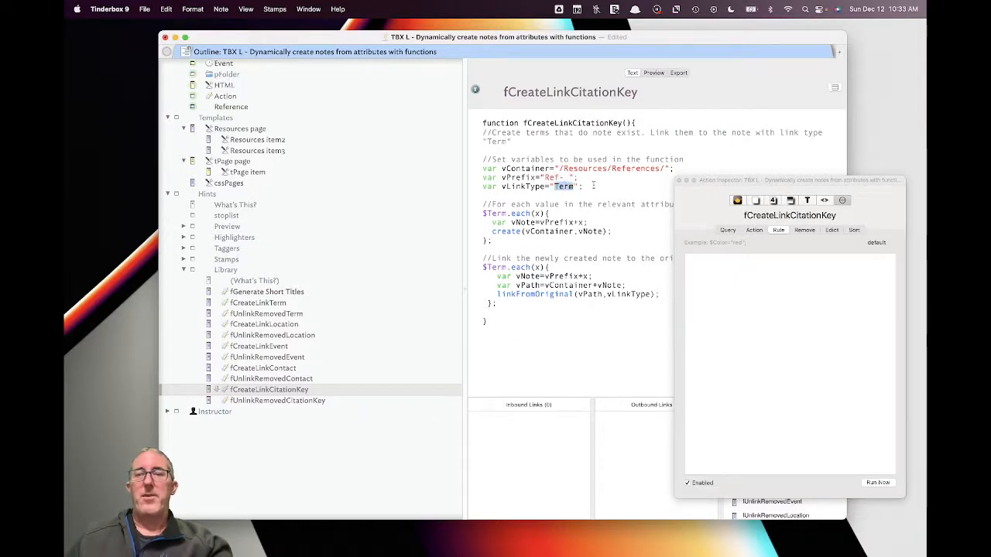
type("References")
key("End")
- Change both $Term.each loops in fCreateLinkCitationKey to $CitationKey.each
left_click_drag(718, 182, 815, 191)
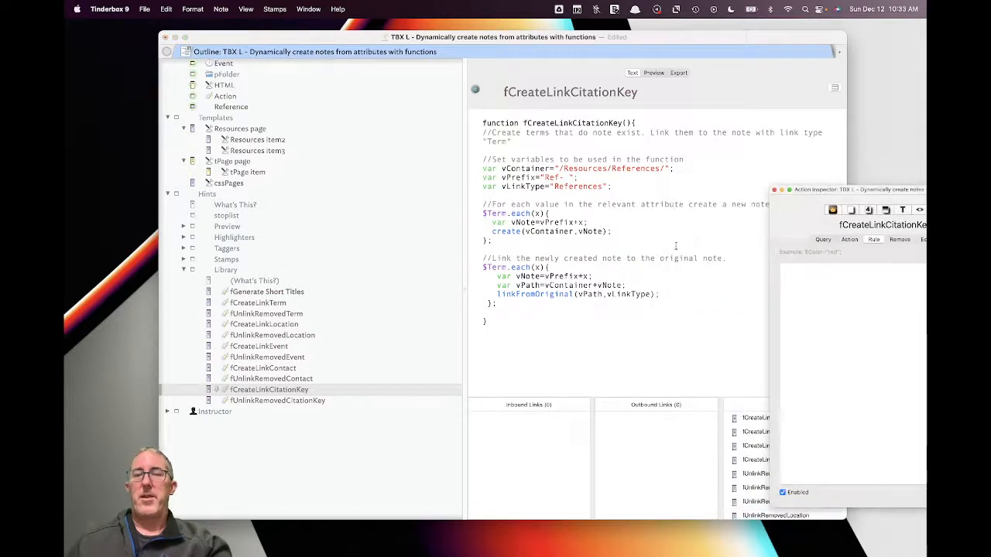
double_click(494, 213)
left_click(500, 212)
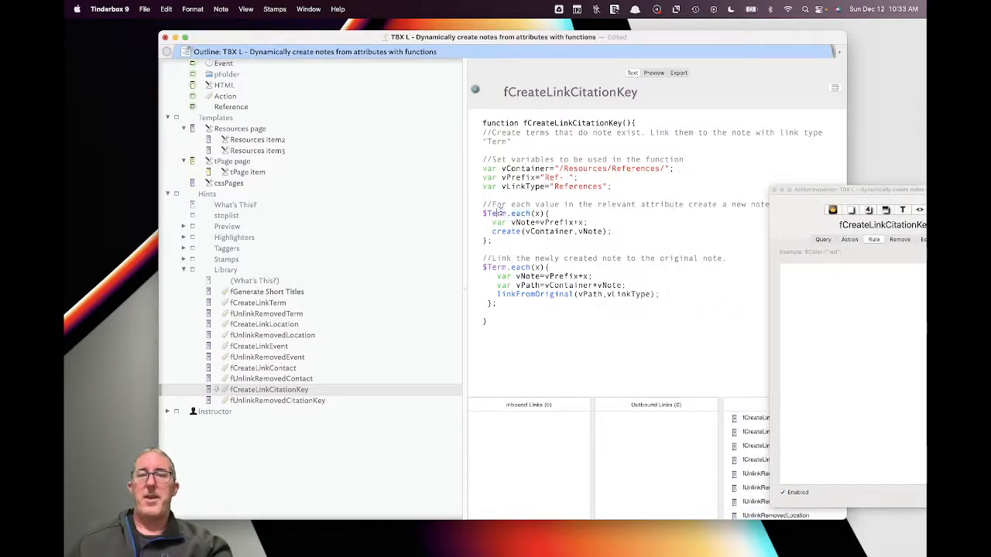
key("BackSpace")
key("BackSpace")
key("BackSpace")
key("BackSpace")
type("Ci")
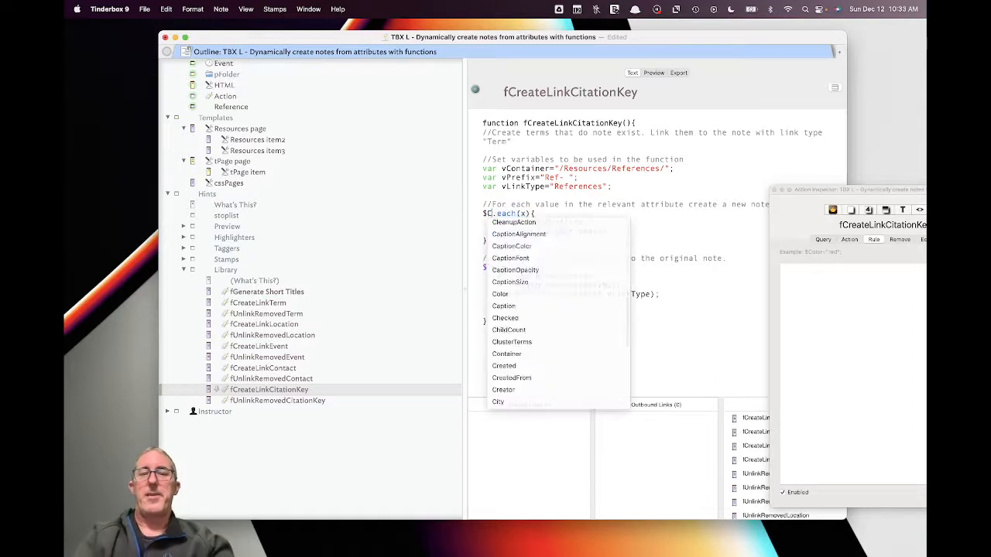
type("tat")
key("Return")
left_click_drag(508, 267, 488, 268)
type("Citat")
key("Return")
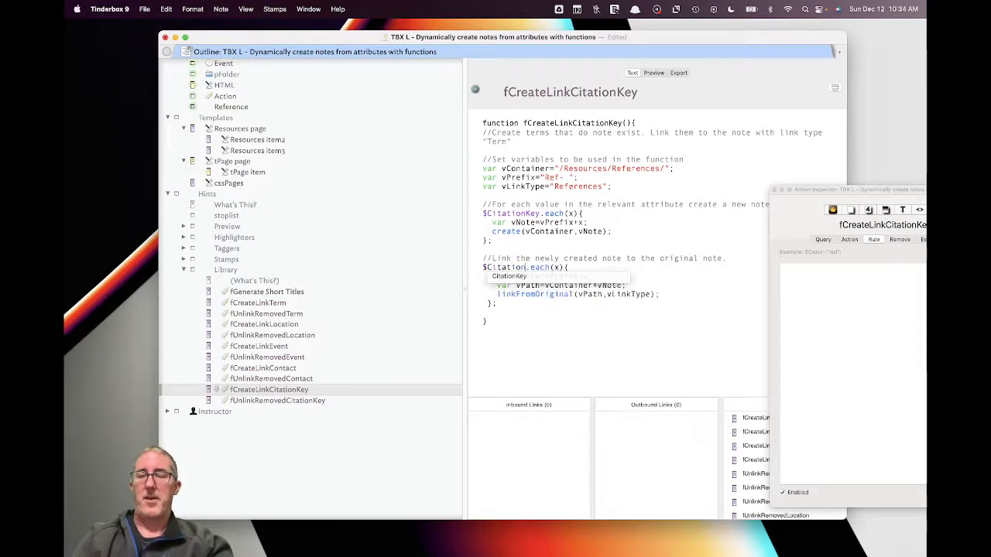
left_click(515, 276)
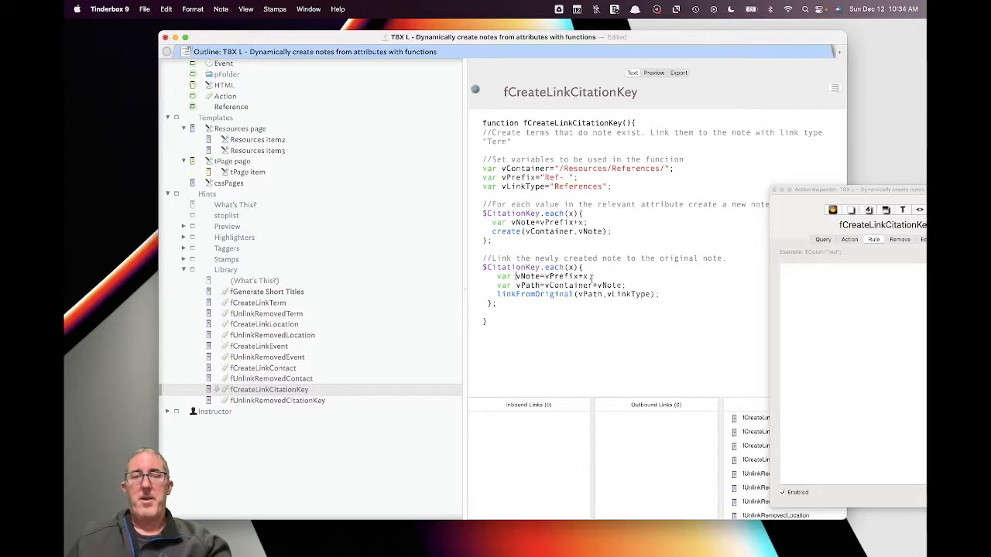
left_click(291, 402)
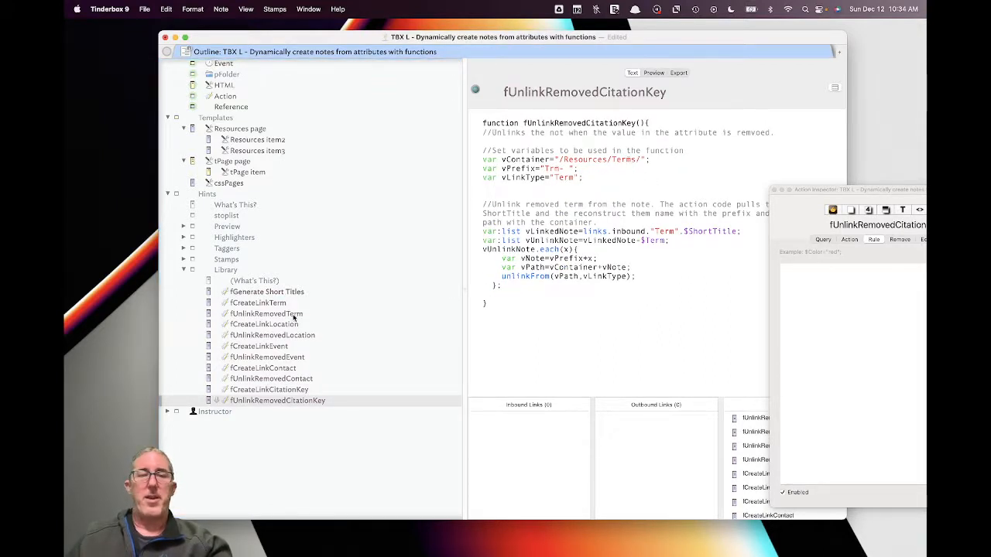
- Replace fUnlinkRemovedCitationKey's Terms variable lines with fCreateLinkCitationKey's References variable lines
left_click(317, 390)
left_click_drag(613, 187, 464, 169)
key("super+c")
left_click(316, 400)
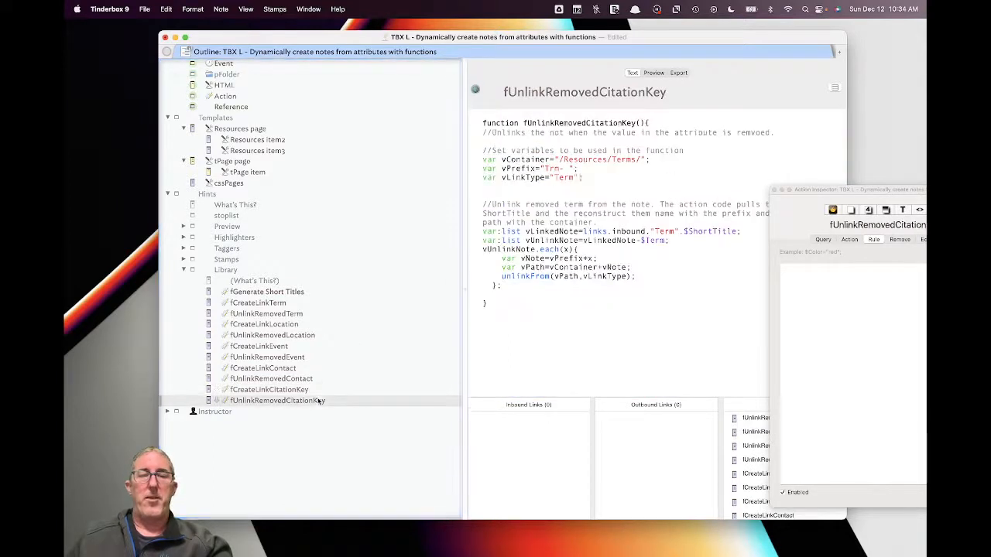
left_click_drag(583, 180, 465, 157)
key("super+v")
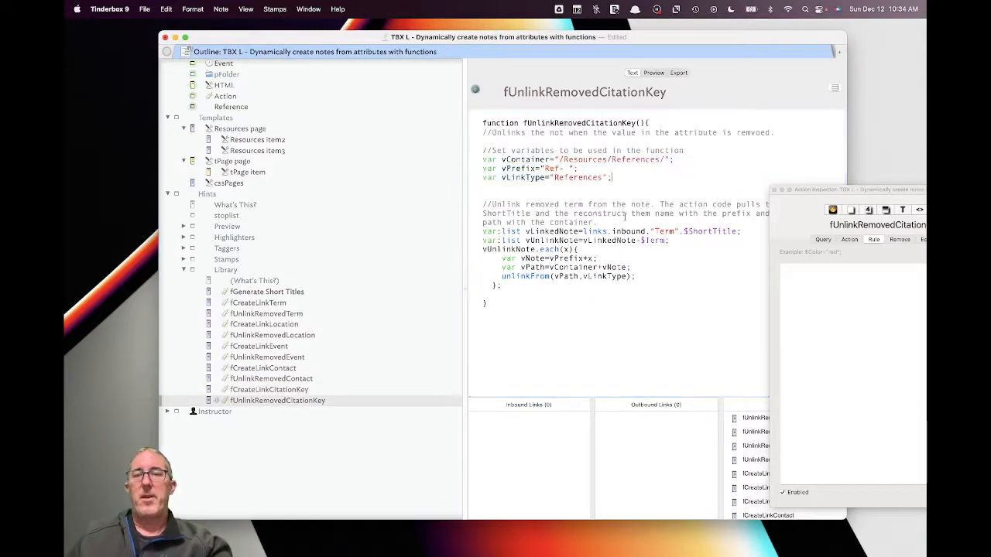
- Change the inbound link filter to References and the unlinked attribute from $Term to $CitationKey
double_click(666, 232)
type("Ref")
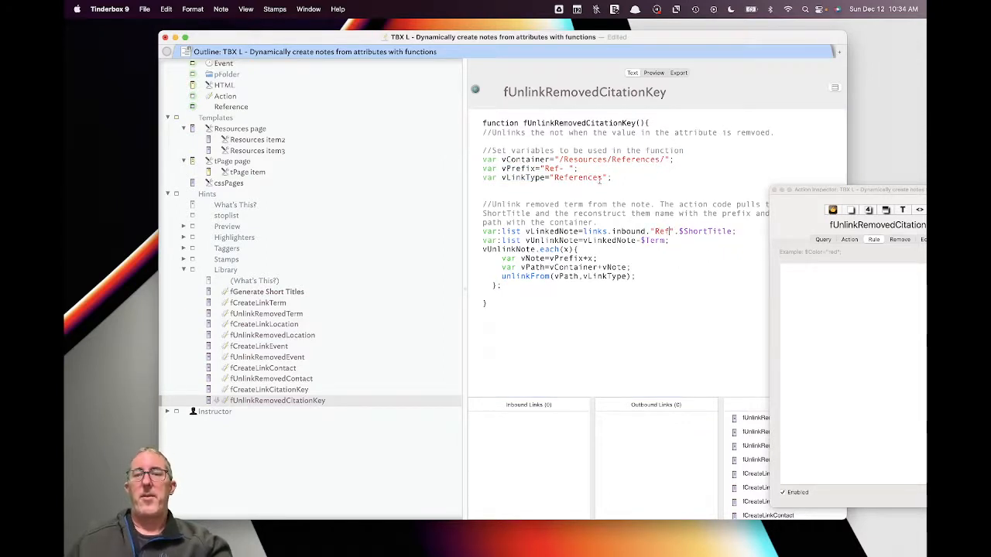
double_click(583, 178)
key("super+c")
double_click(663, 232)
key("super+v")
double_click(655, 241)
type("Cita")
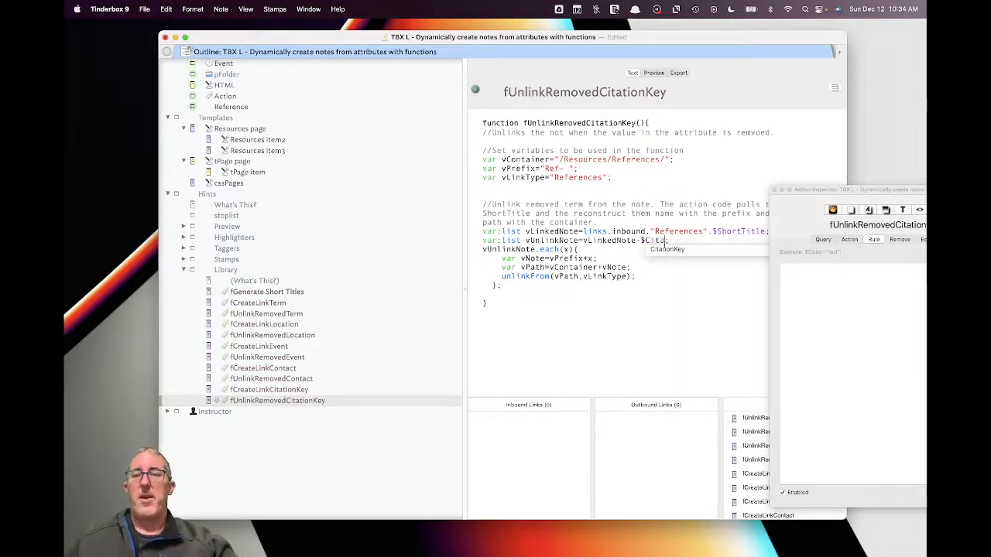
key("Return")
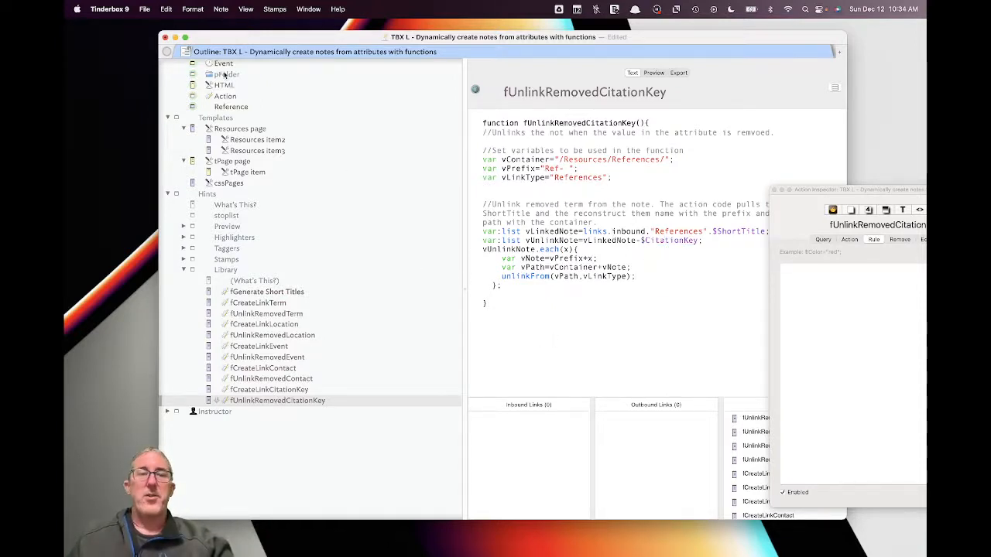
scroll(232, 78, "up", 10)
left_click(240, 101)
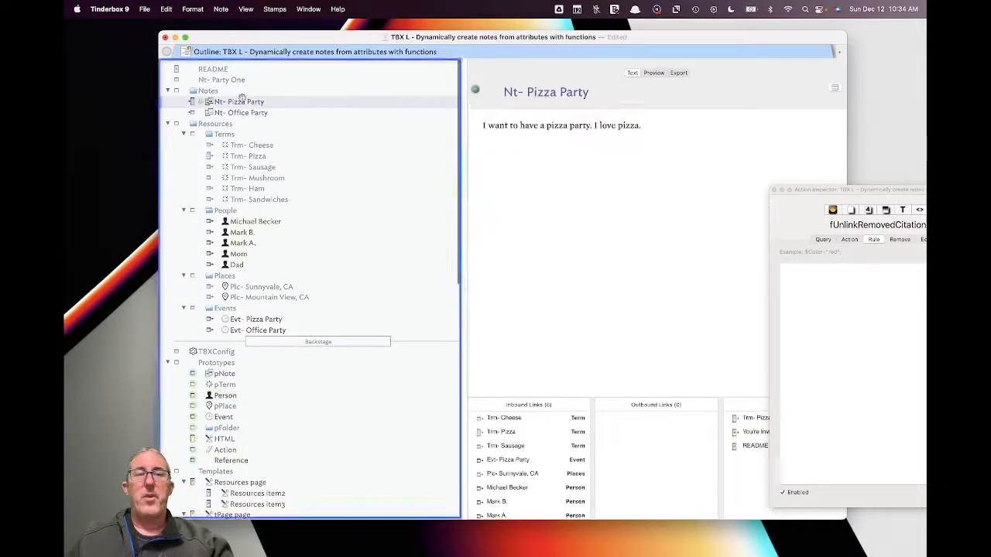
left_click(603, 163)
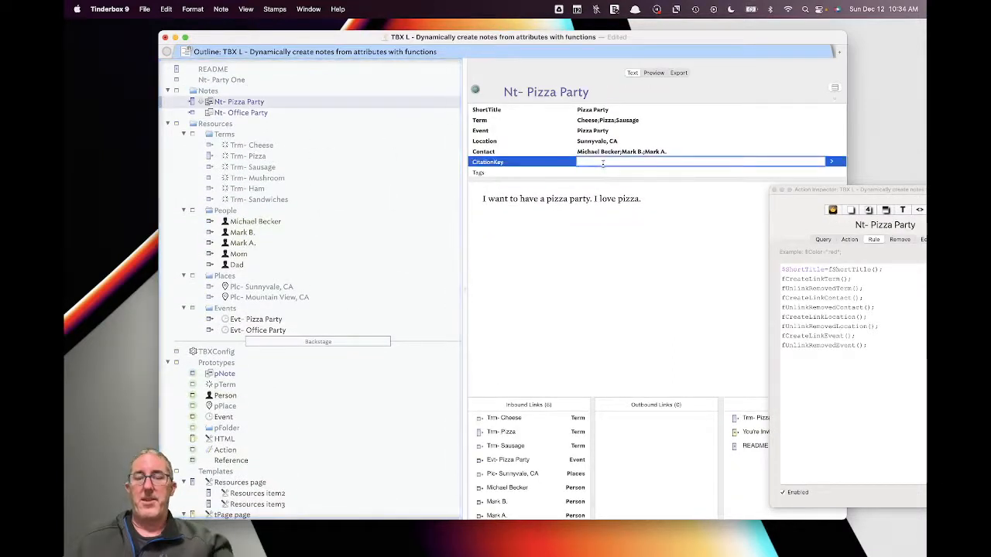
type("@Becker2021")
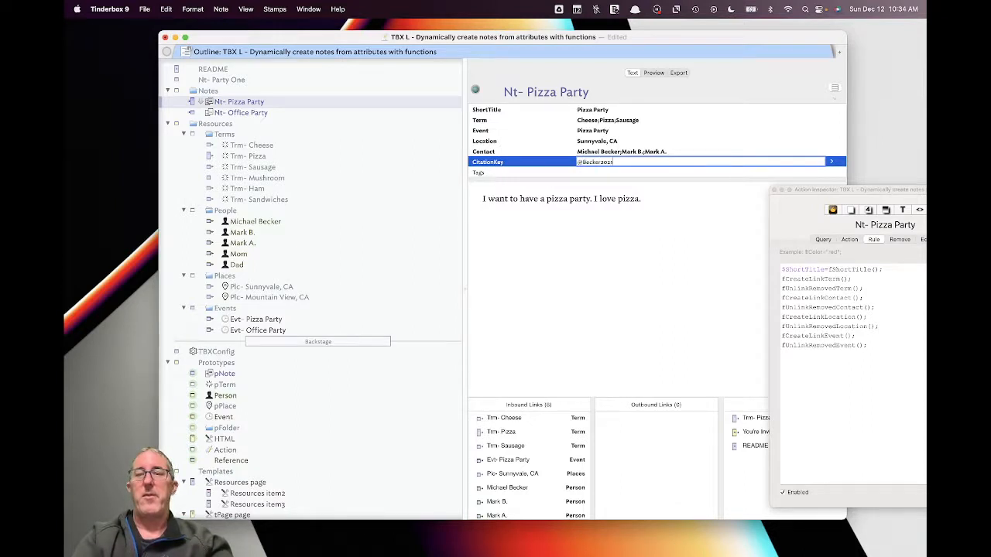
key("Tab")
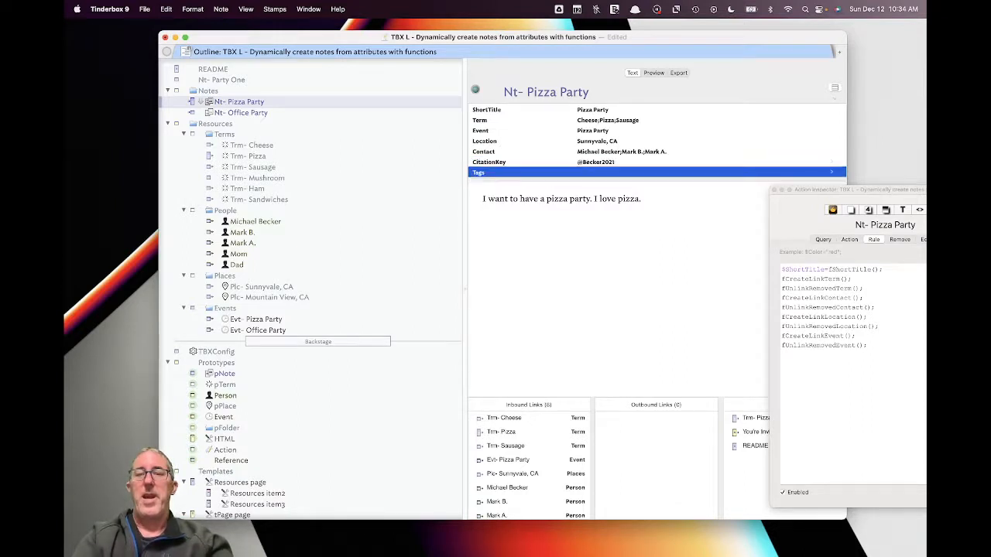
left_click(618, 244)
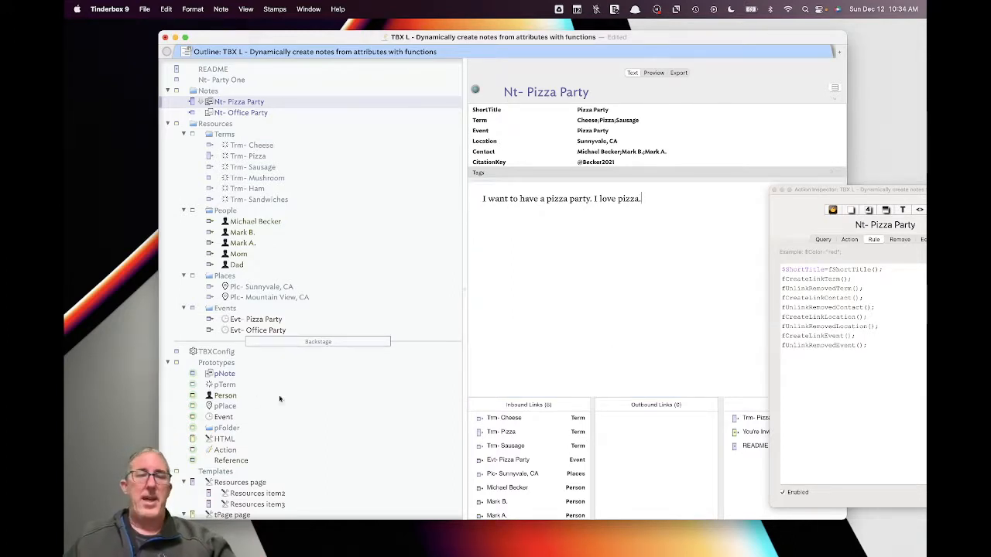
left_click(244, 375)
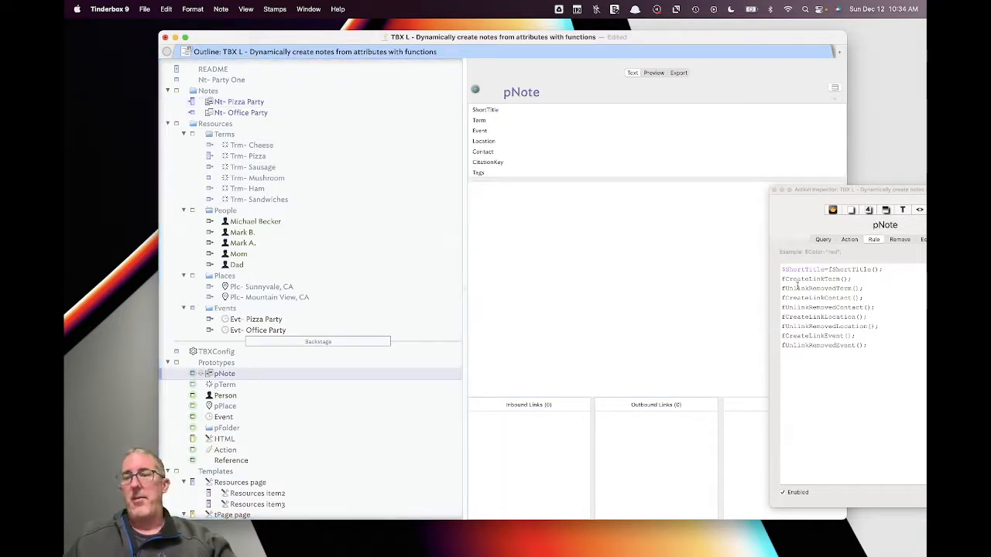
- Append fCreateLinkCitationKey(); and fUnlinkRemovedCitationKey(); to the end of pNote's rule
left_click_drag(859, 346, 761, 339)
left_click(891, 344)
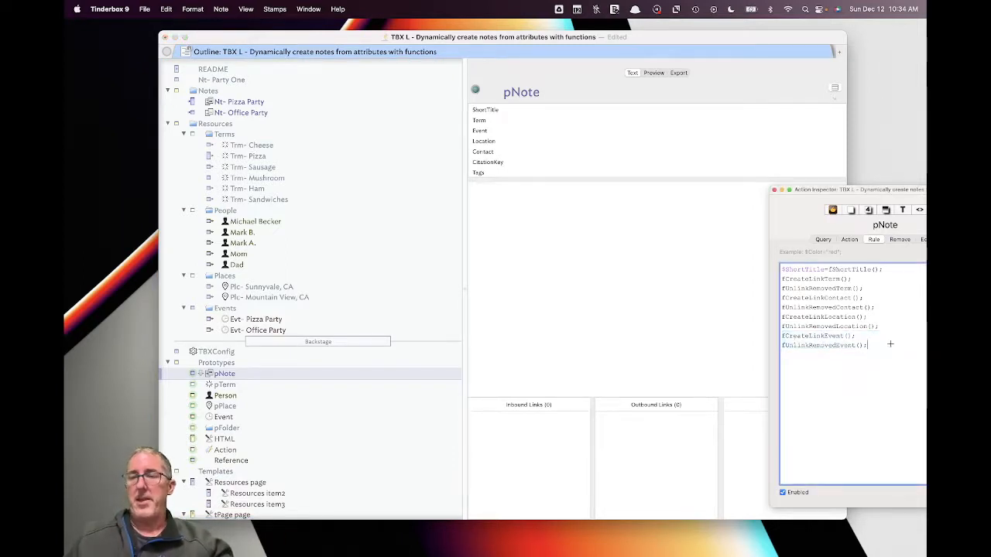
key("super+v")
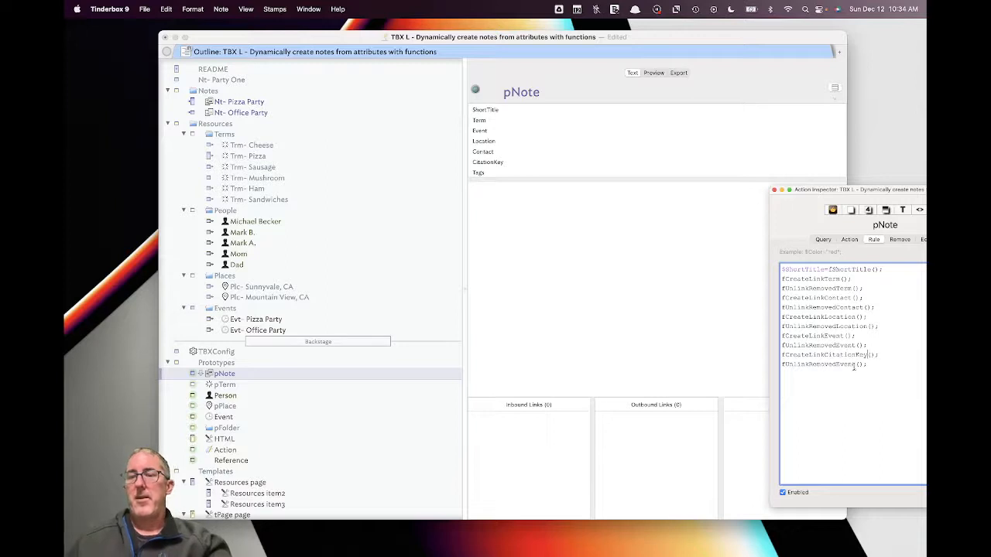
key("BackSpace")
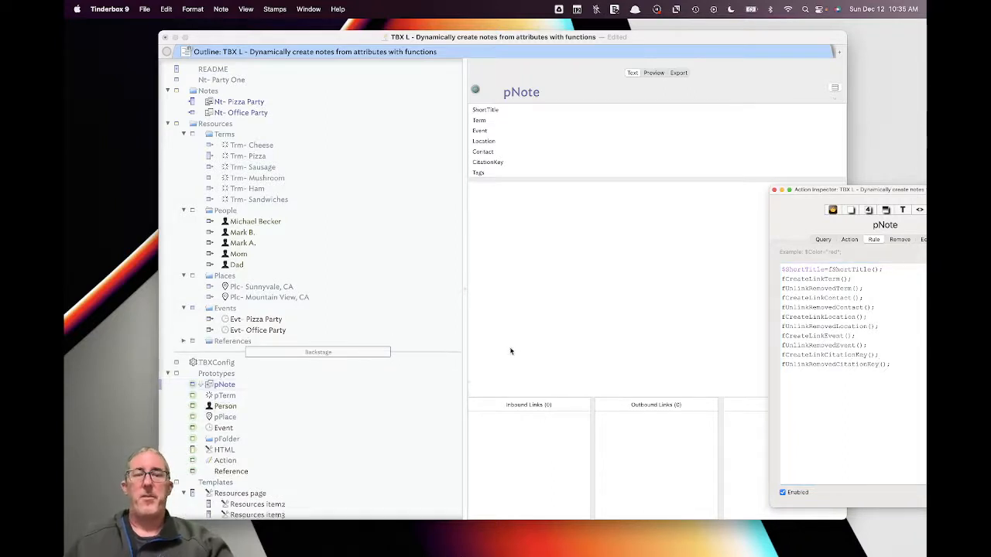
- Let the rule run, then expand References and inspect its new Ref- citation note
left_click(578, 308)
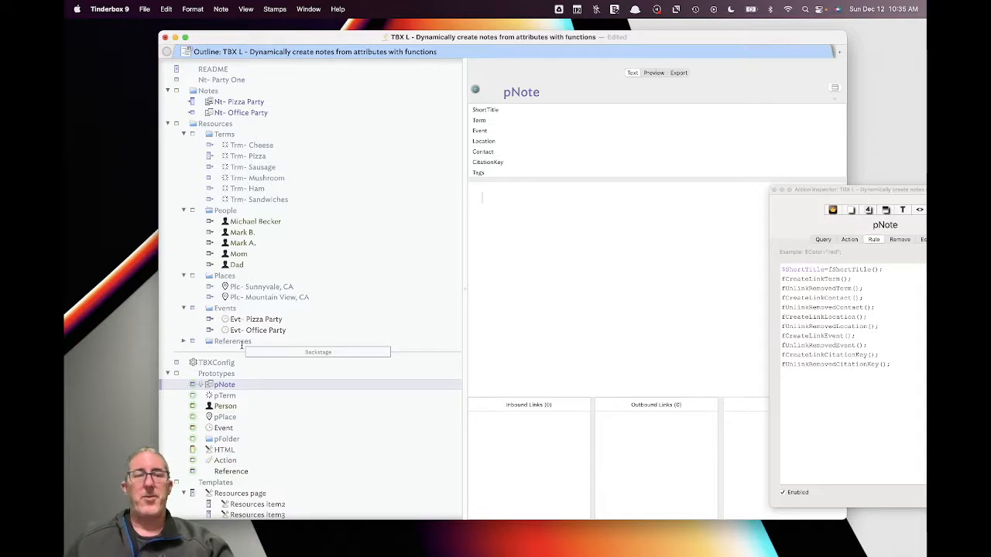
left_click(184, 341)
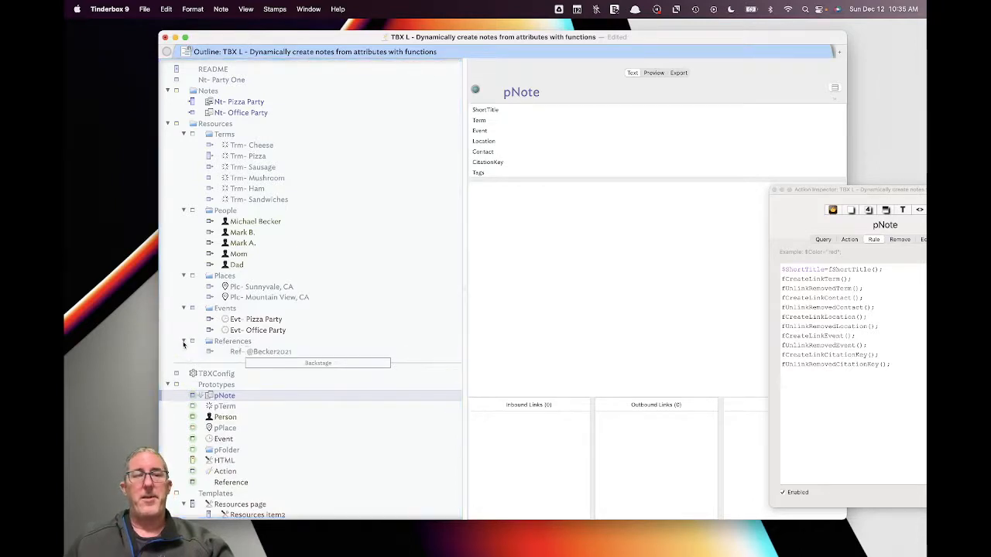
left_click(262, 352)
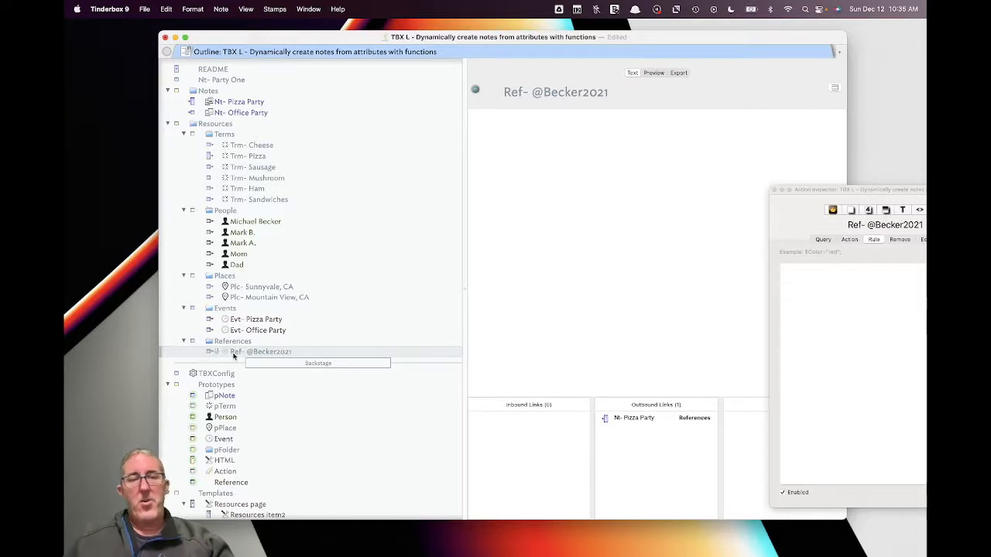
left_click(223, 343)
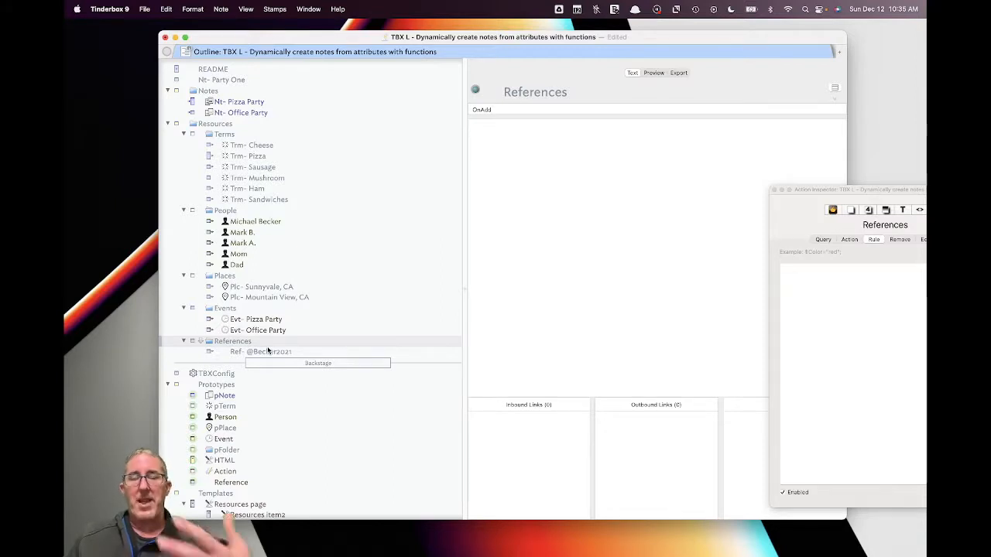
- Give the References container an OnAdd, adapted from Events, using the Ref- prefix and References prototype
left_click(285, 308)
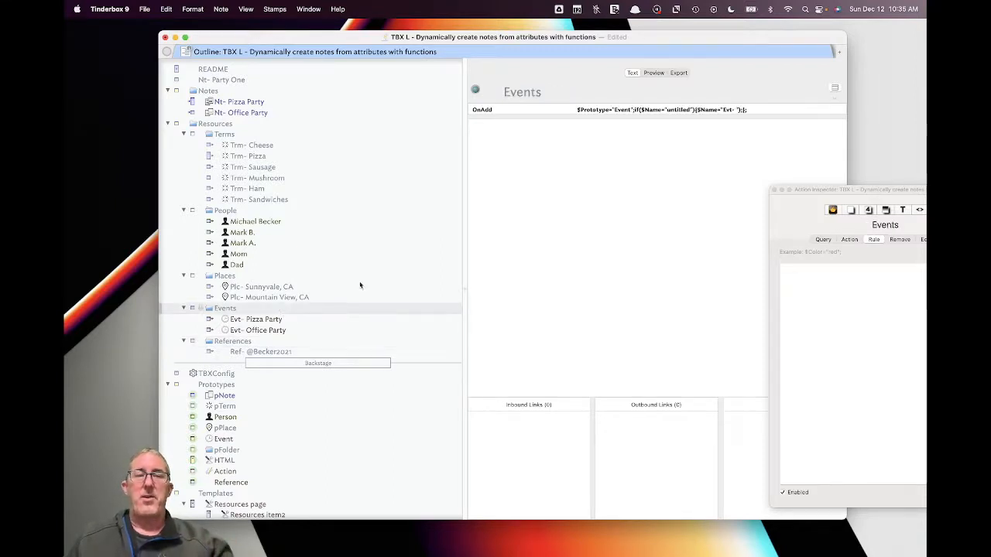
left_click(653, 113)
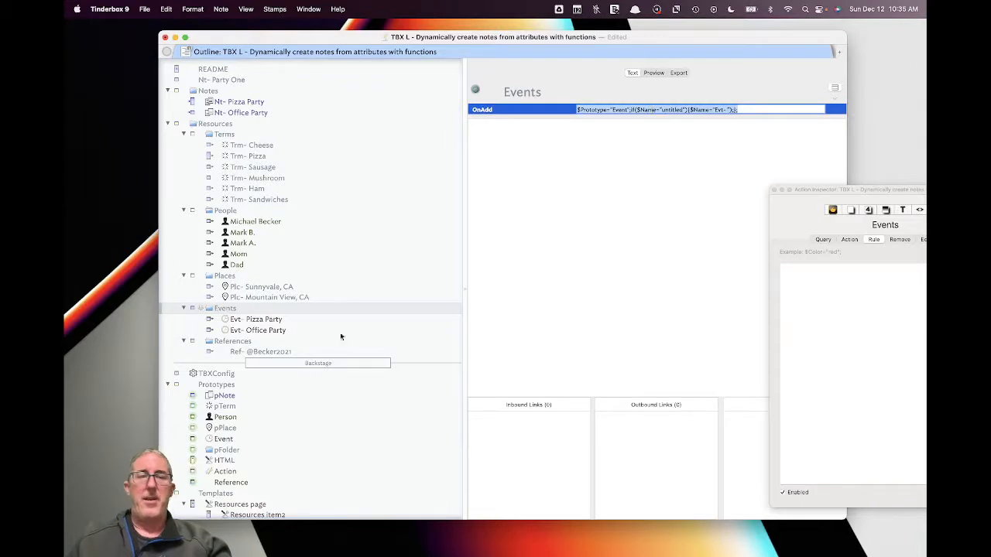
left_click(276, 343)
left_click(609, 109)
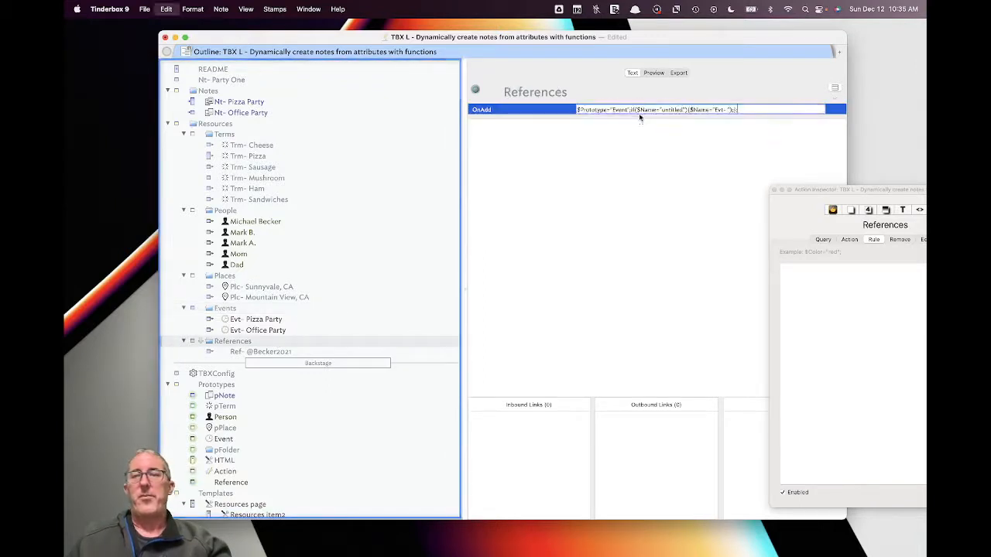
type("Ref-")
left_click(646, 132)
left_click(625, 111)
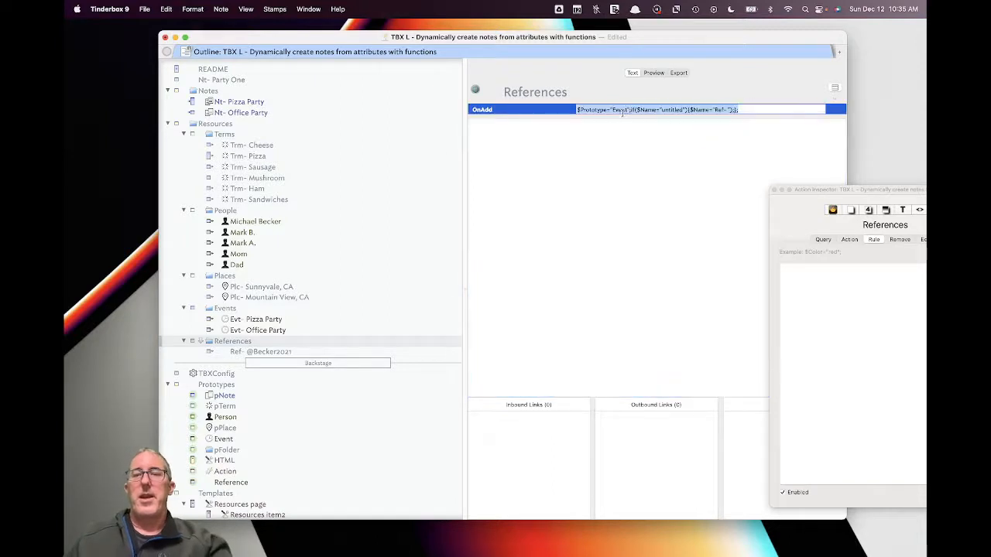
double_click(619, 110)
type("Reference")
type("es")
key("Return")
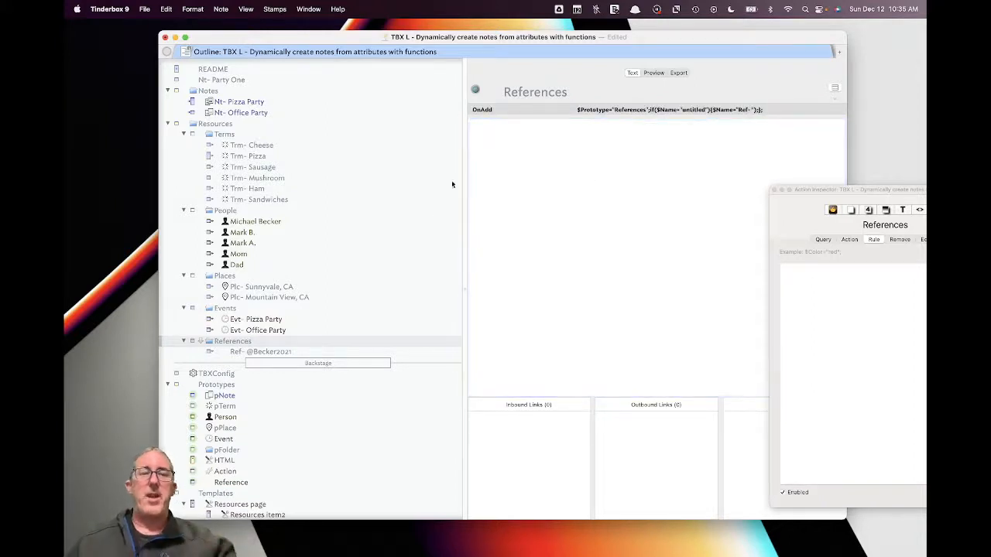
left_click(309, 116)
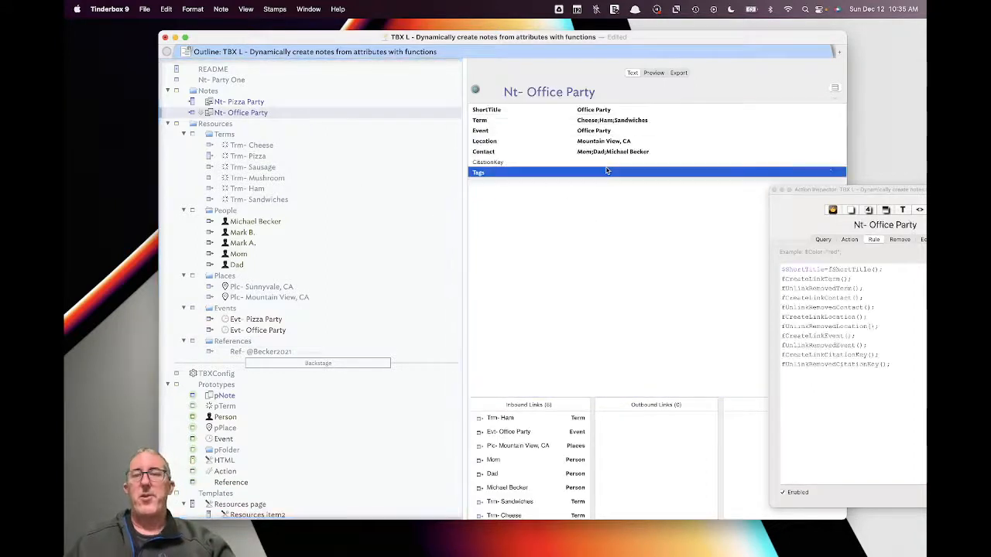
left_click(597, 161)
type("@")
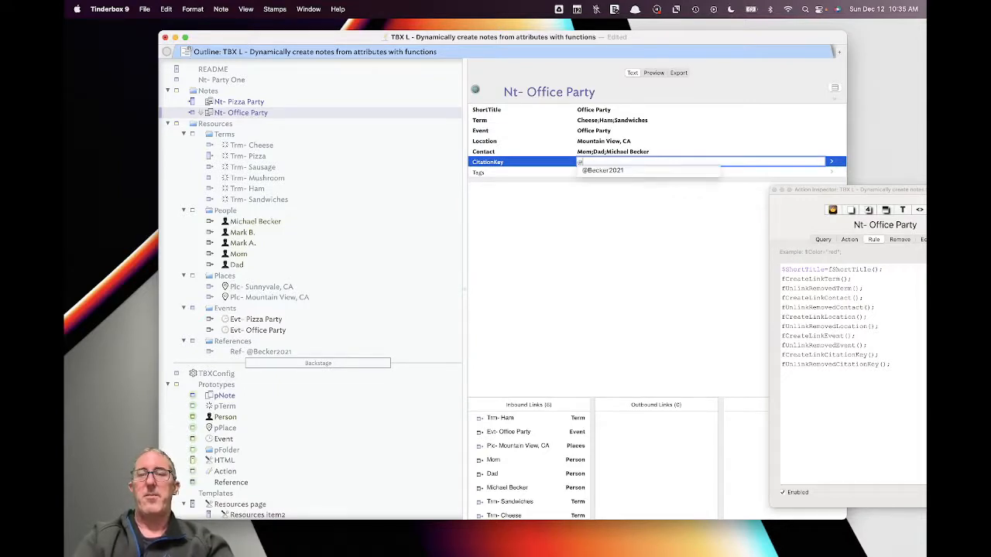
type("Becker2021")
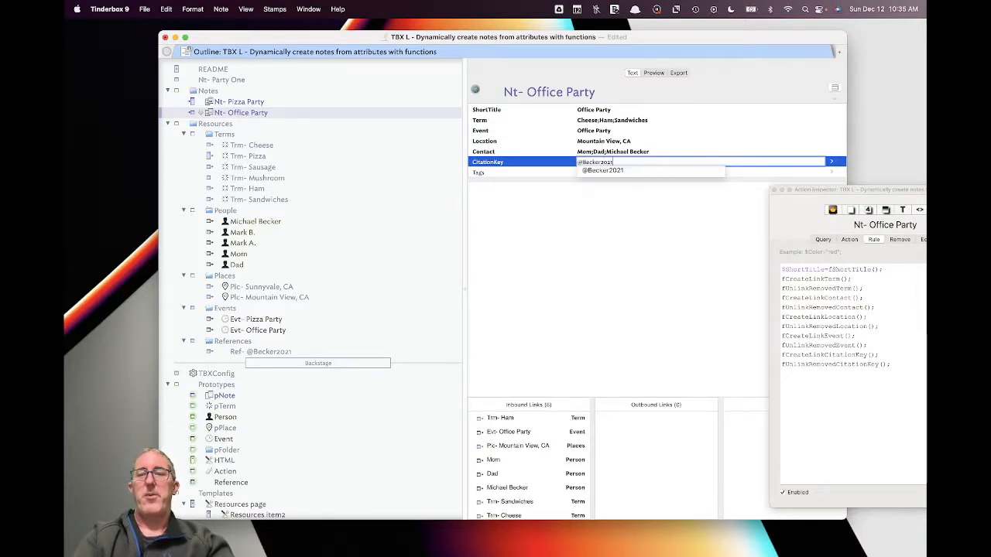
left_click(591, 186)
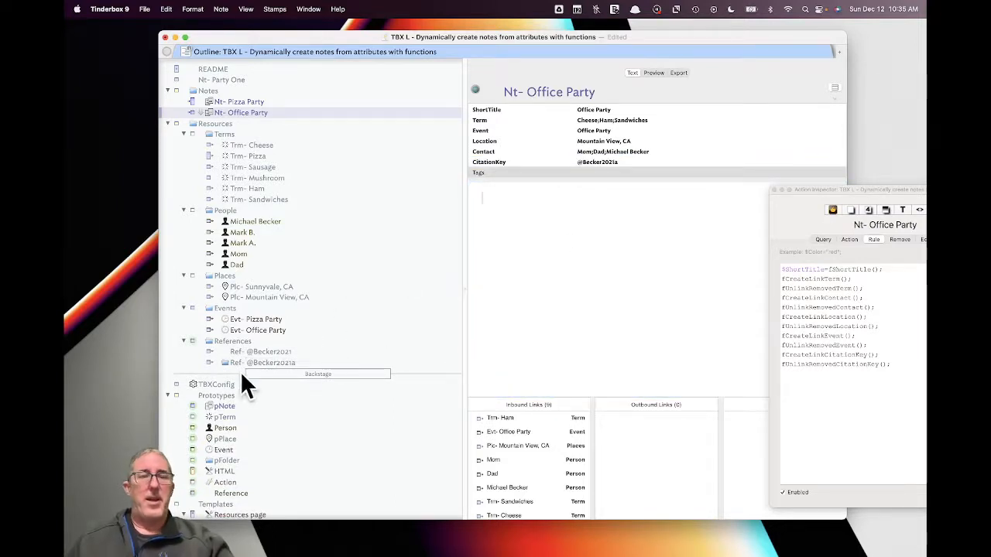
left_click(256, 362)
left_click(321, 341)
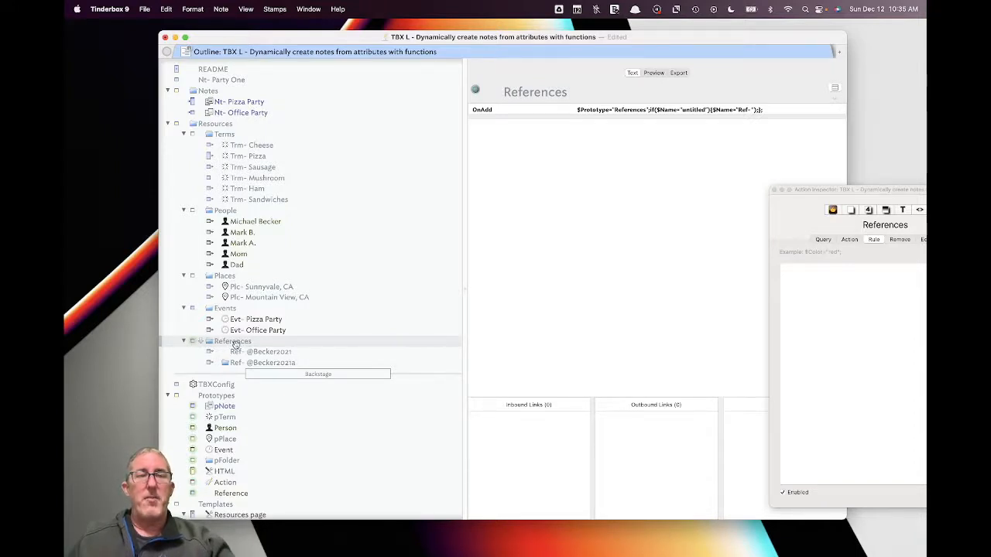
left_click_drag(846, 191, 544, 147)
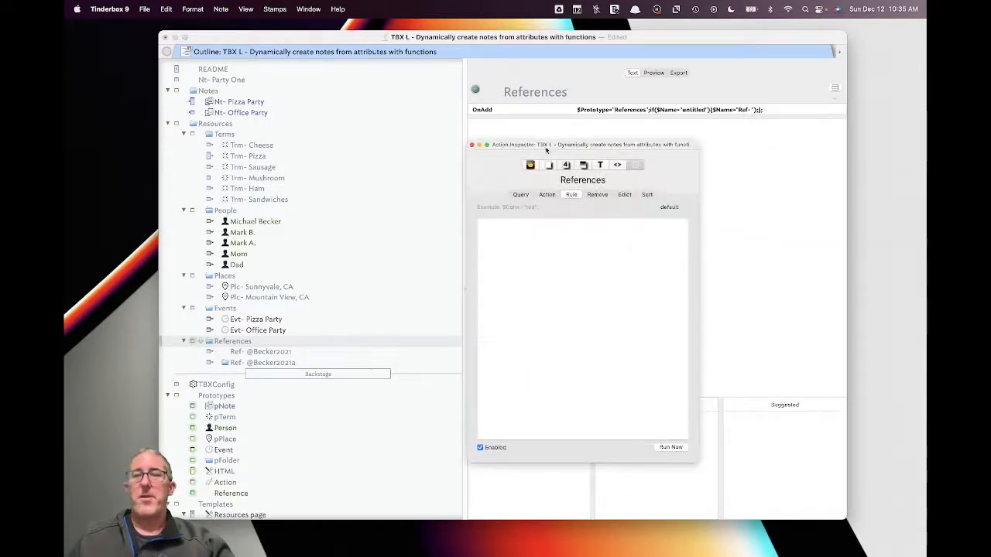
left_click(566, 166)
left_click(550, 196)
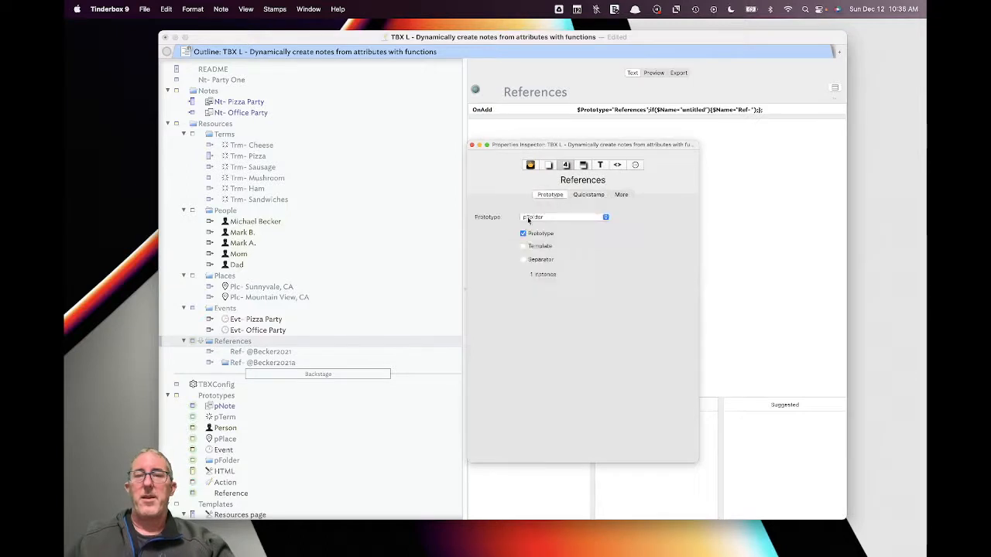
left_click(471, 146)
left_click(217, 362)
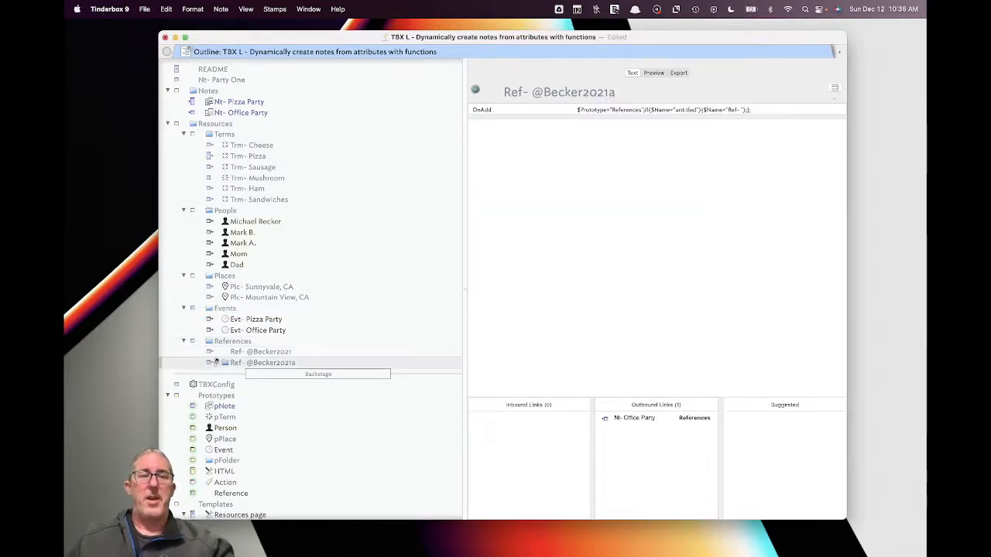
left_click(215, 351)
left_click(215, 352)
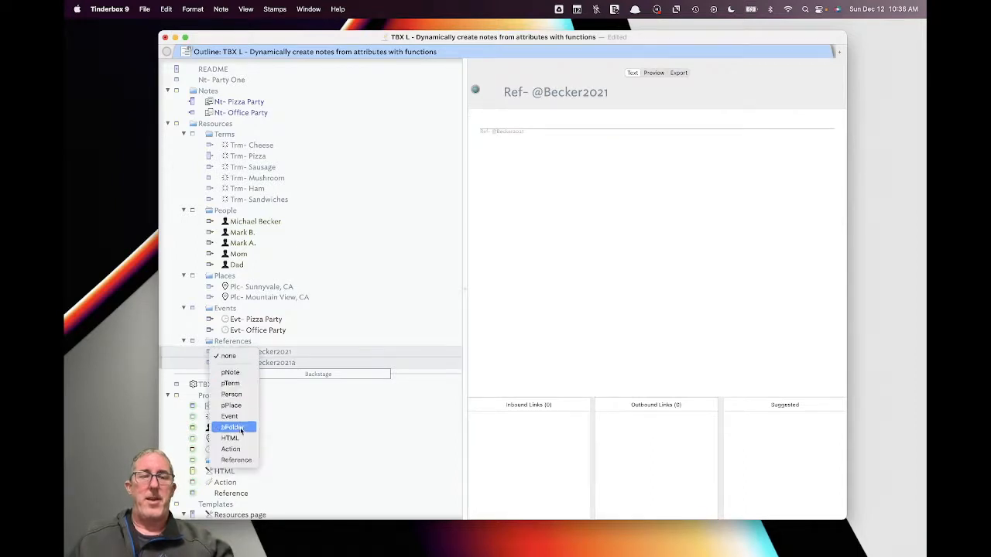
left_click(237, 460)
left_click(292, 341)
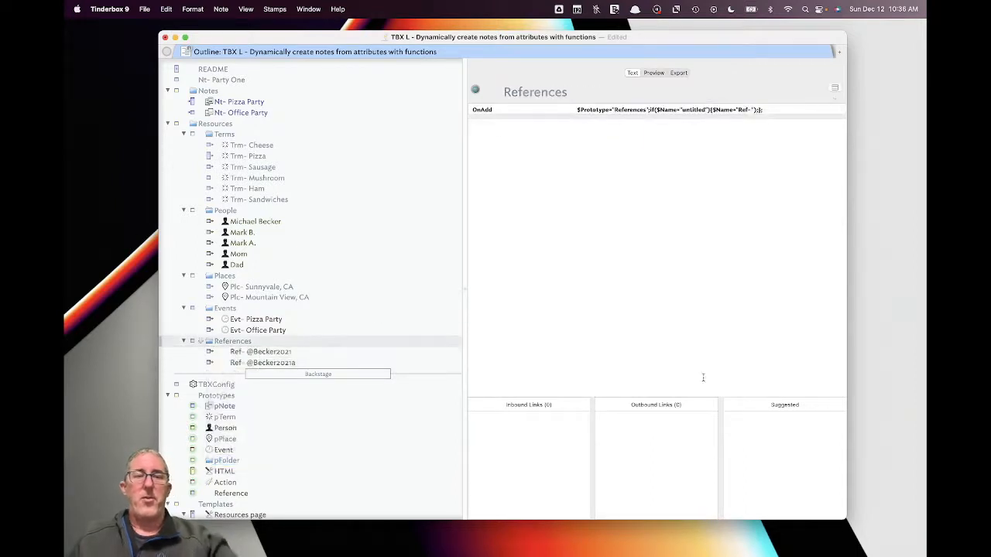
left_click(269, 354)
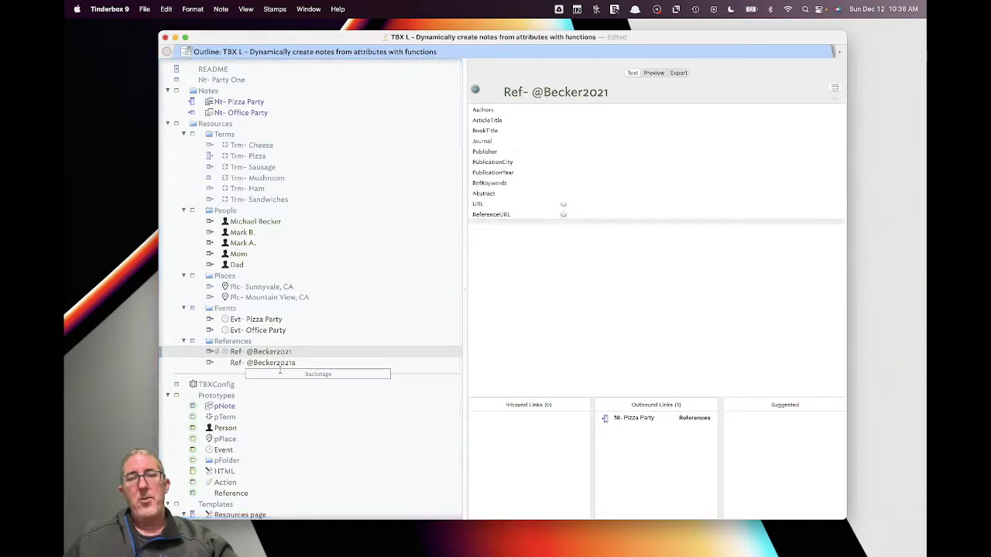
left_click(246, 342)
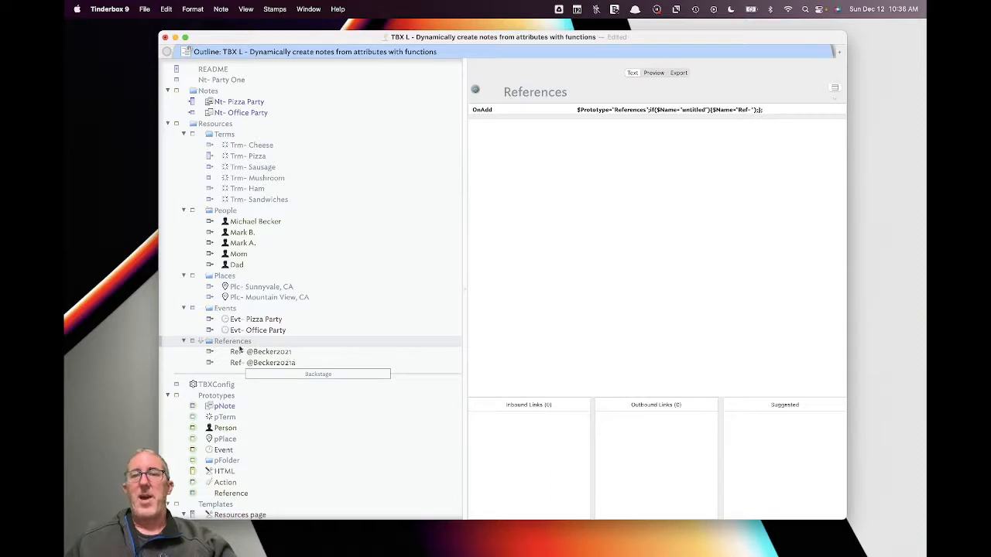
- Fix the References OnAdd so it sets $Prototype="Reference" instead of "References"
scroll(263, 307, "down", 2)
left_click(644, 110)
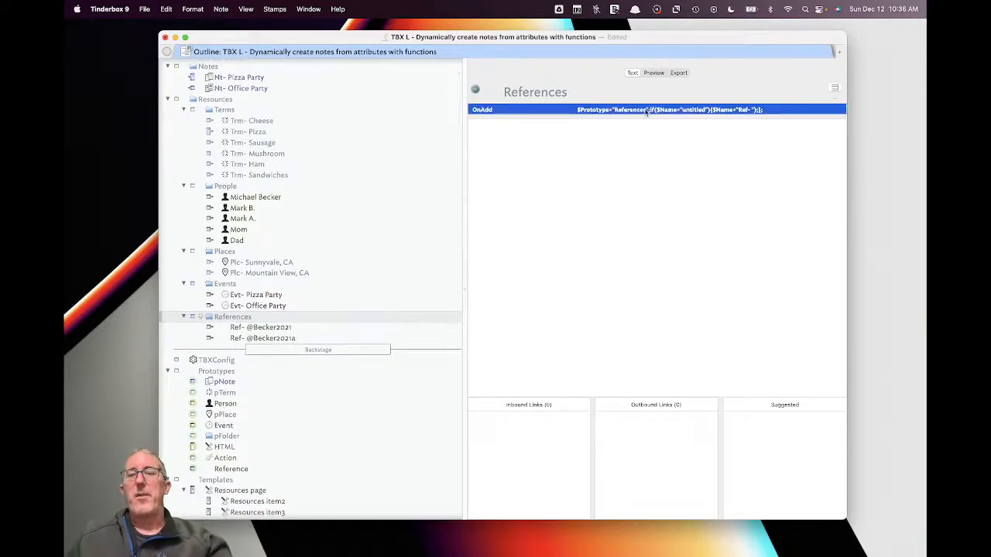
left_click(640, 110)
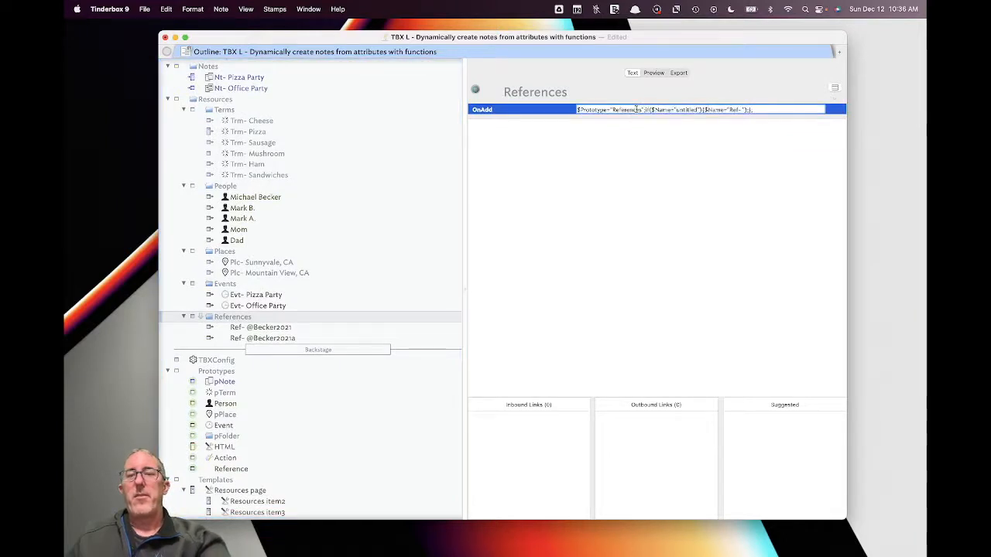
key("BackSpace")
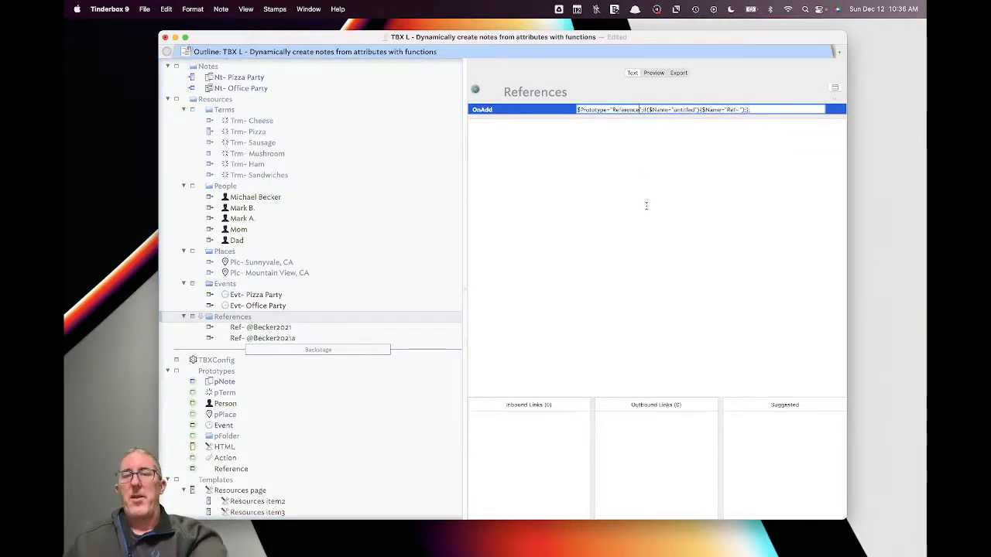
left_click(646, 206)
left_click(343, 319)
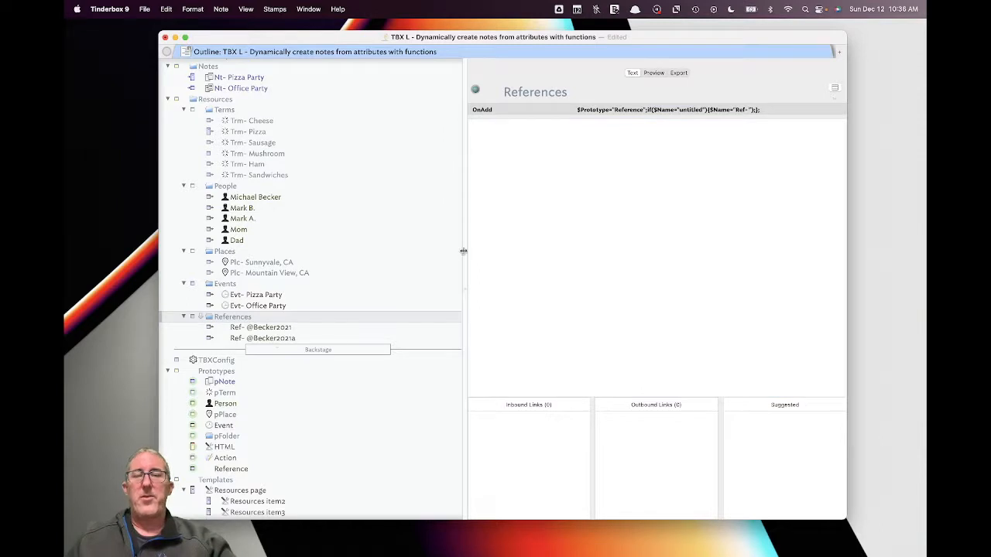
scroll(353, 223, "up", 2)
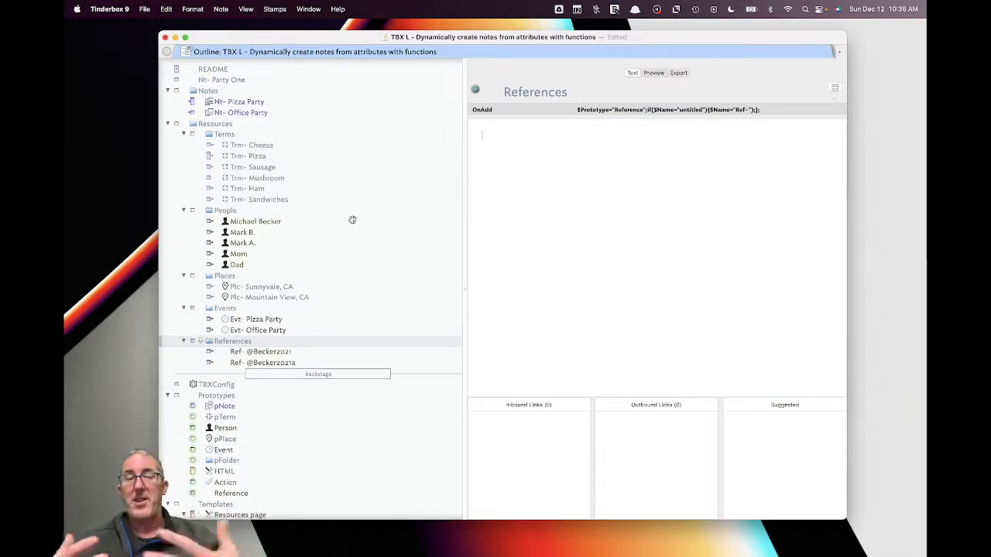
- Browse the outline from People through the Library and display the TBXConfig note
left_click(359, 211)
scroll(358, 212, "down", 10)
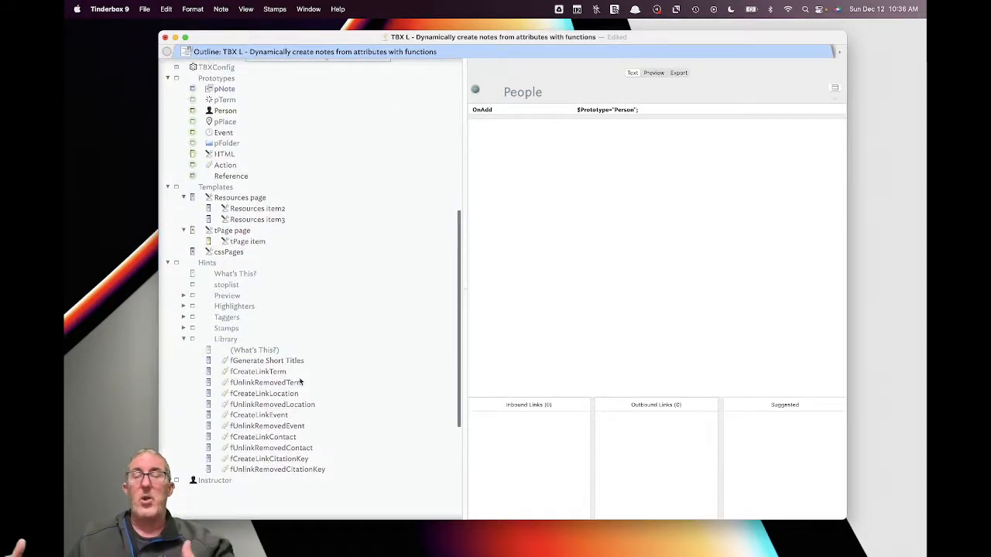
scroll(317, 261, "up", 5)
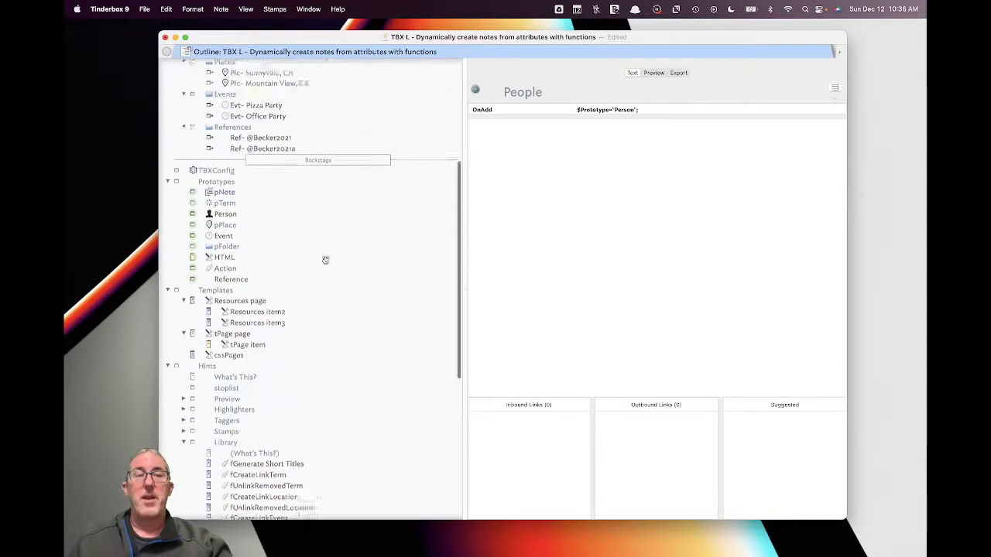
scroll(352, 194, "up", 5)
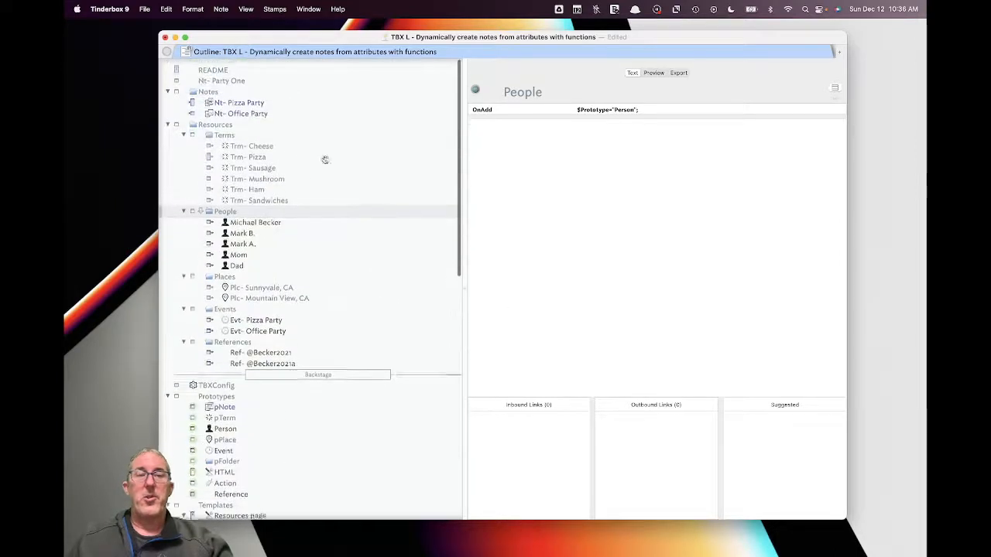
left_click(256, 385)
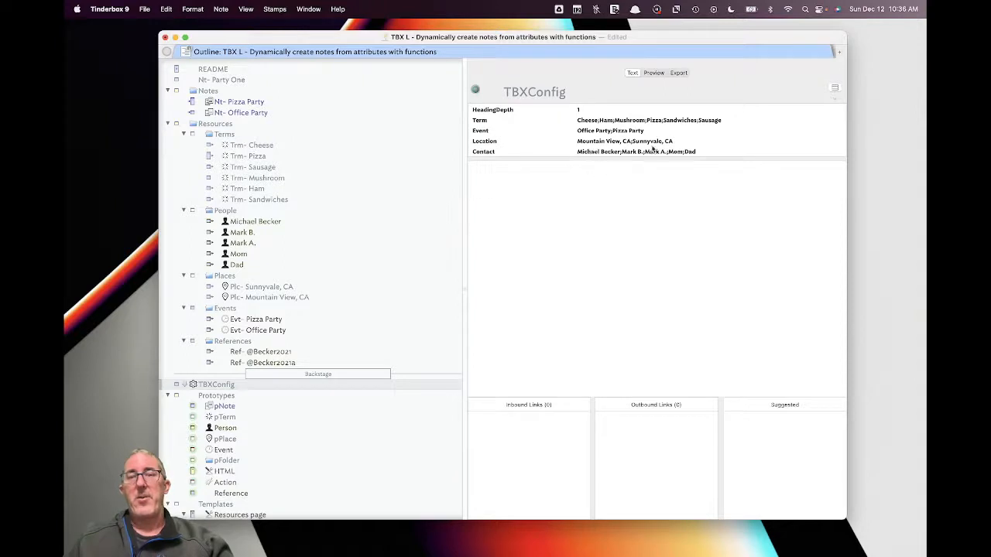
- Show TBXConfig's Rule code in the Action Inspector
key("super+1")
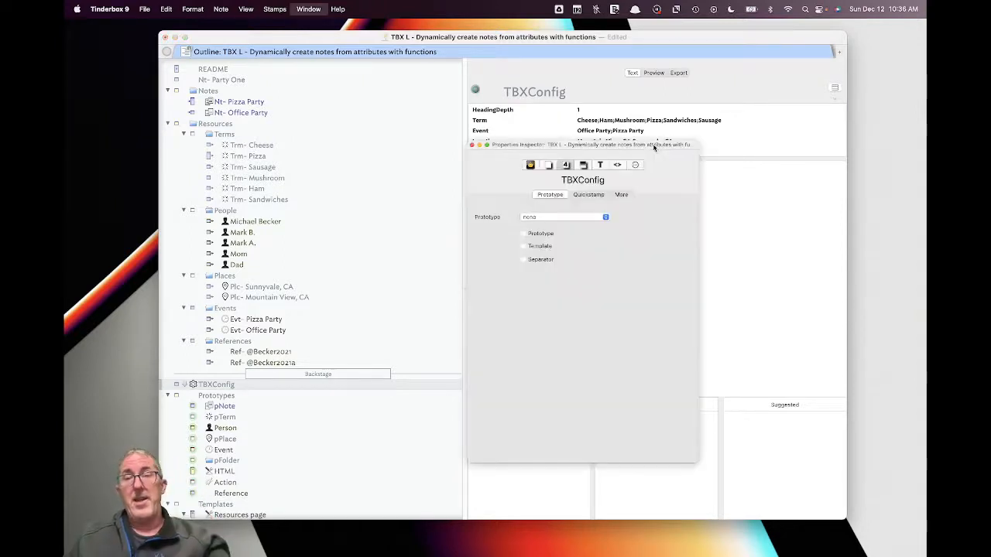
left_click_drag(611, 147, 774, 194)
left_click(783, 213)
left_click(801, 213)
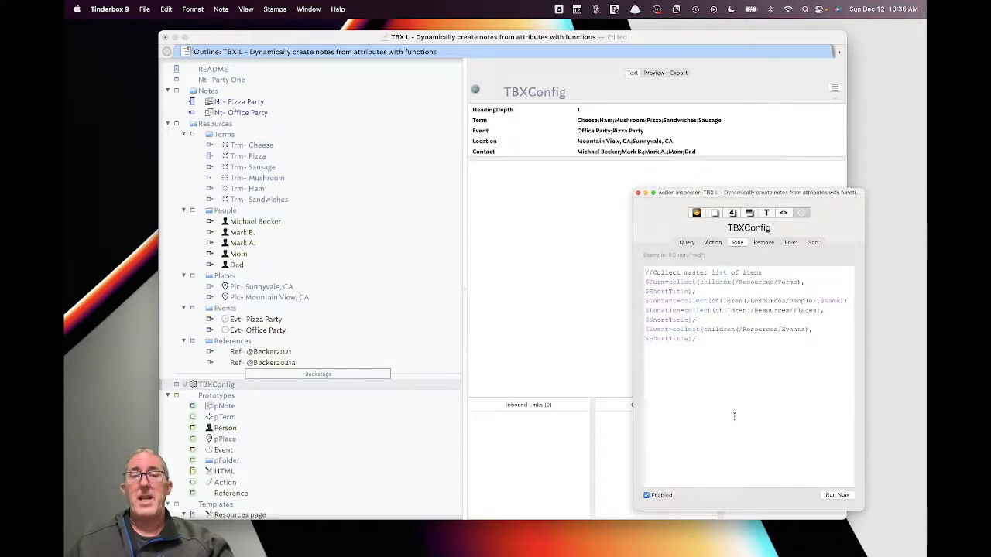
left_click(710, 346)
left_click(677, 160)
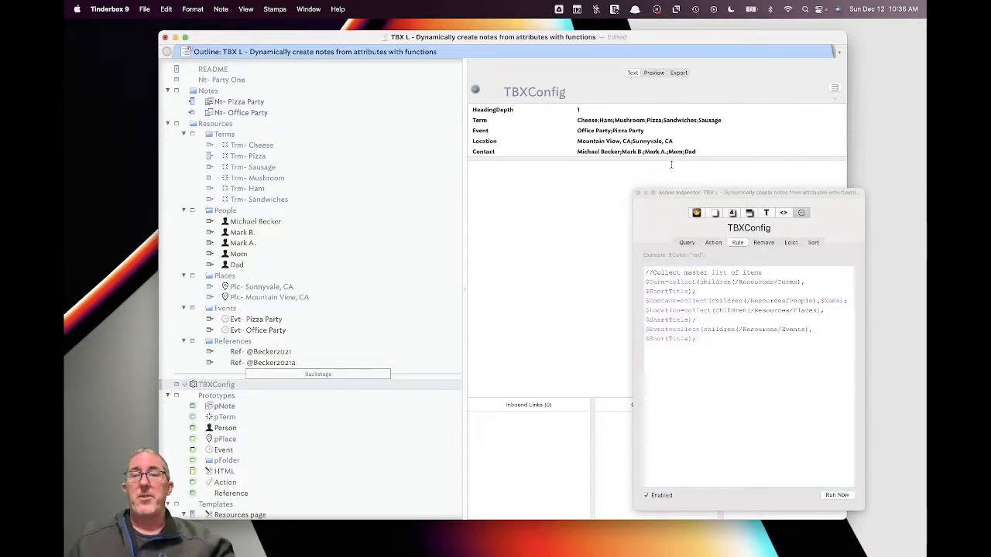
- Add CitationKey to TBXConfig's key attributes, then show Nt- Office Party's attributes
left_click(833, 89)
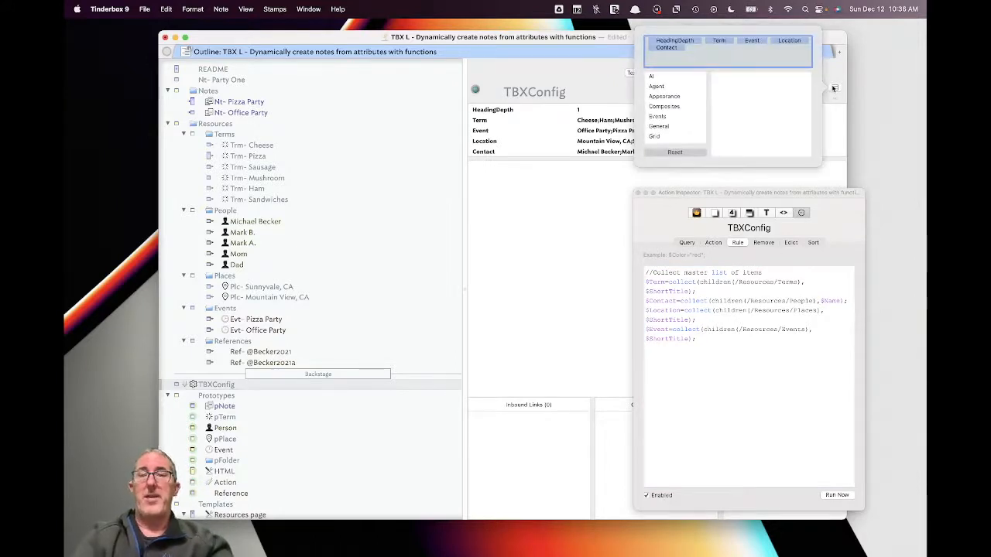
type("Cit")
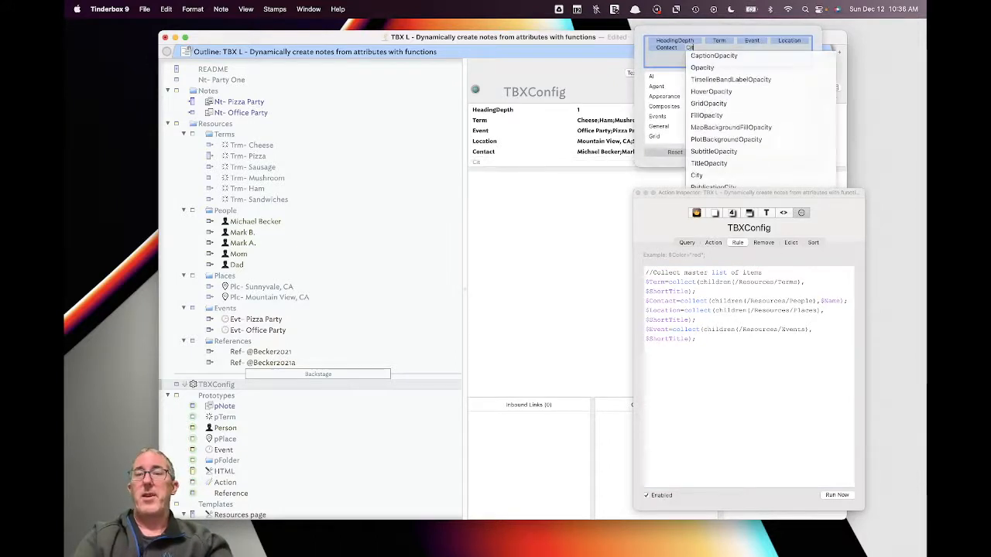
type("a")
left_click(769, 58)
left_click(751, 441)
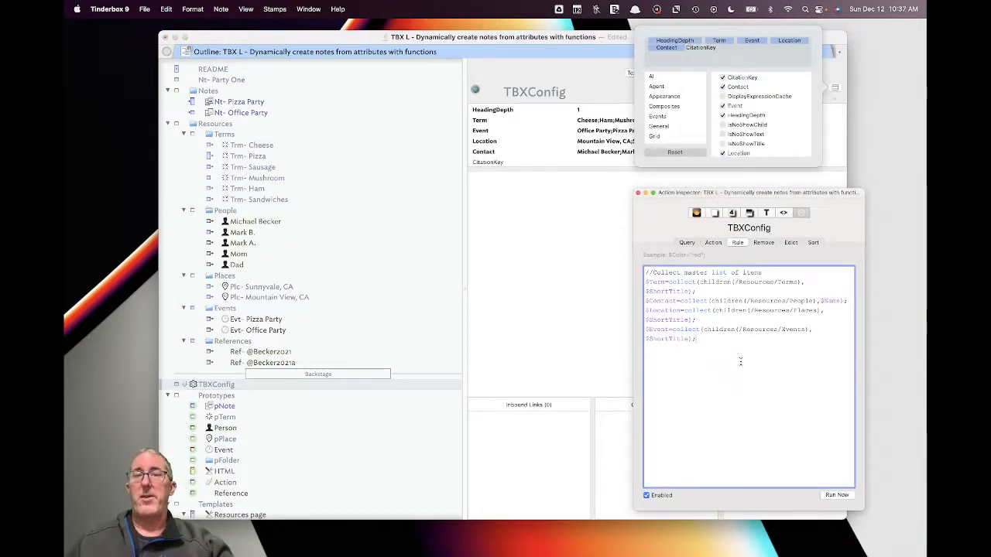
left_click(721, 54)
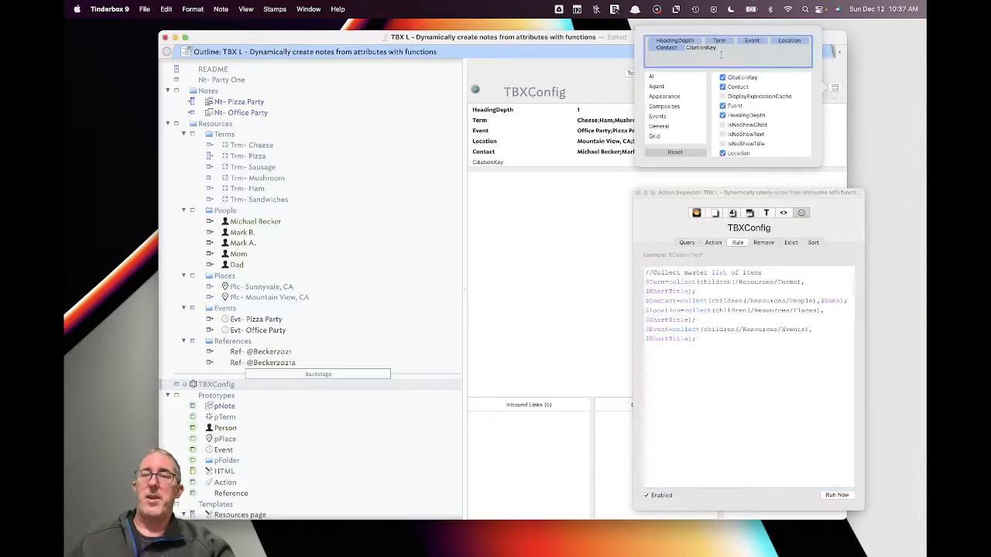
key("Return")
left_click(735, 382)
left_click(506, 243)
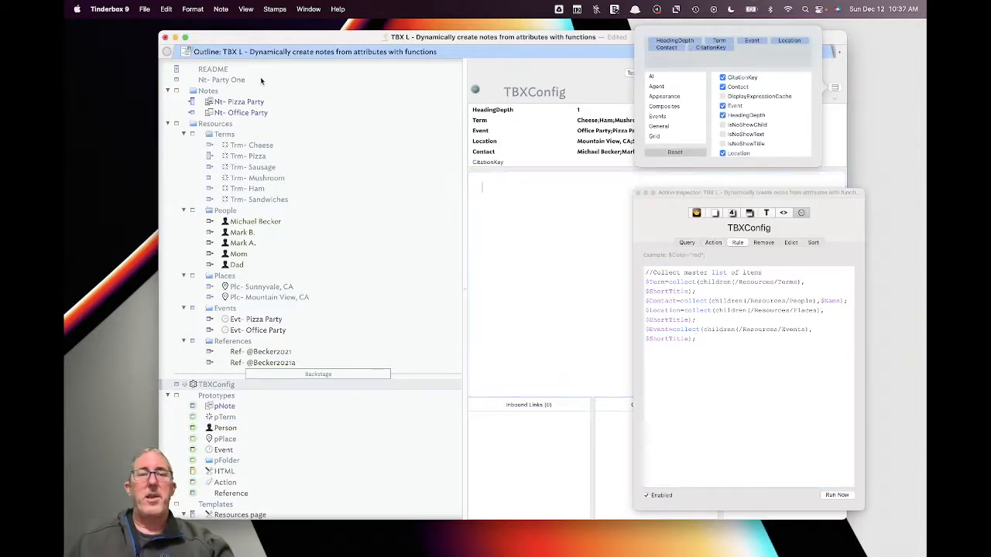
left_click(265, 114)
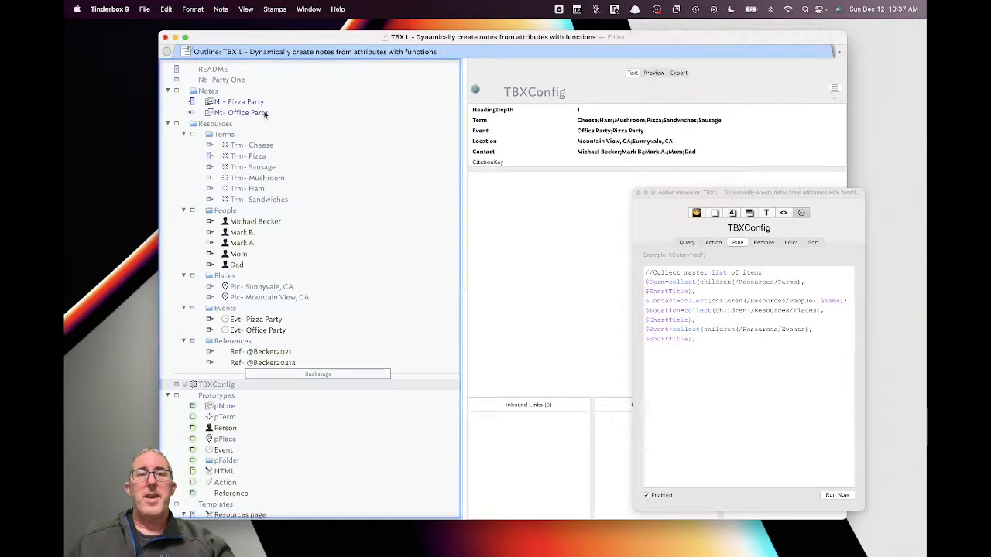
left_click(326, 114)
left_click(699, 152)
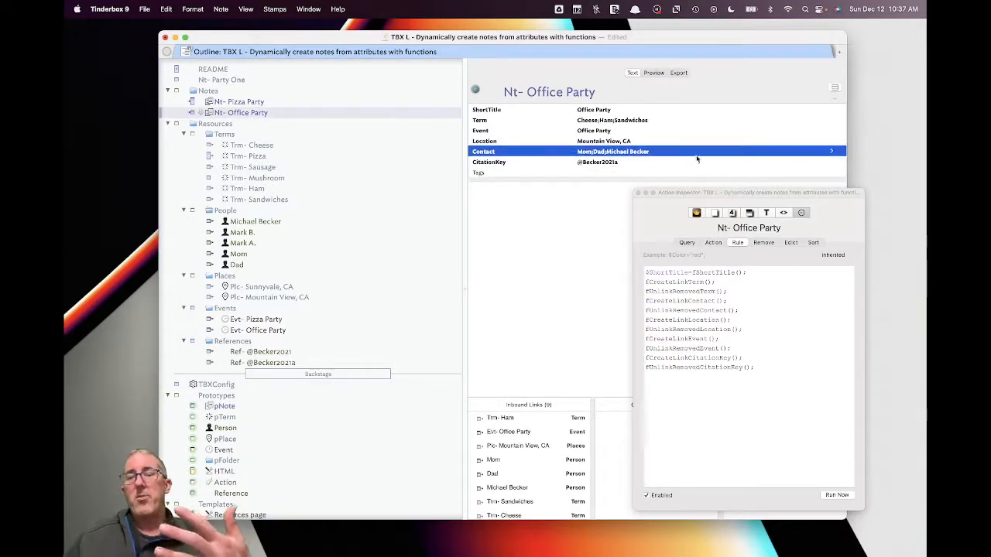
- Add Pizza to Nt- Office Party's Term, making it Cheese;Ham;Pizza;Sandwiches
left_click(833, 154)
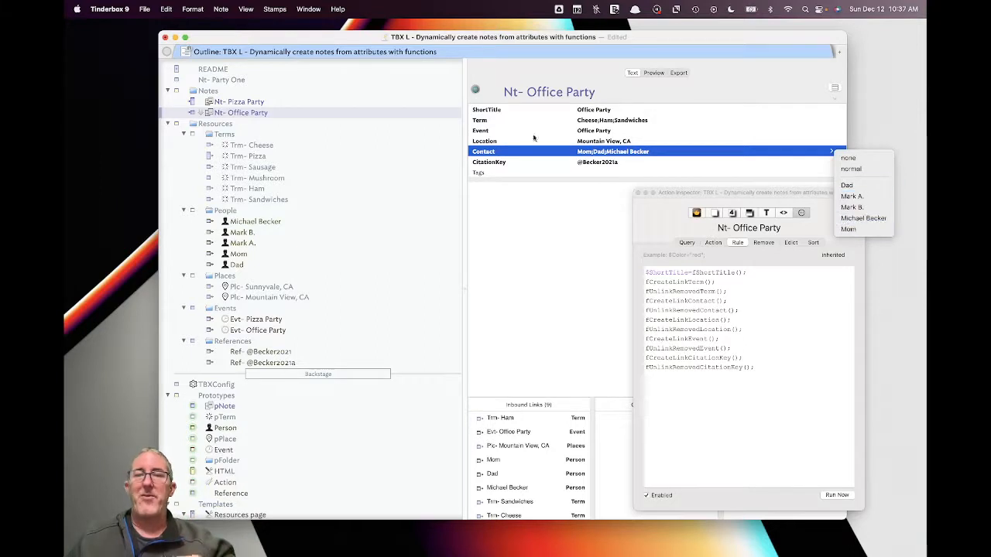
left_click(637, 131)
left_click(640, 122)
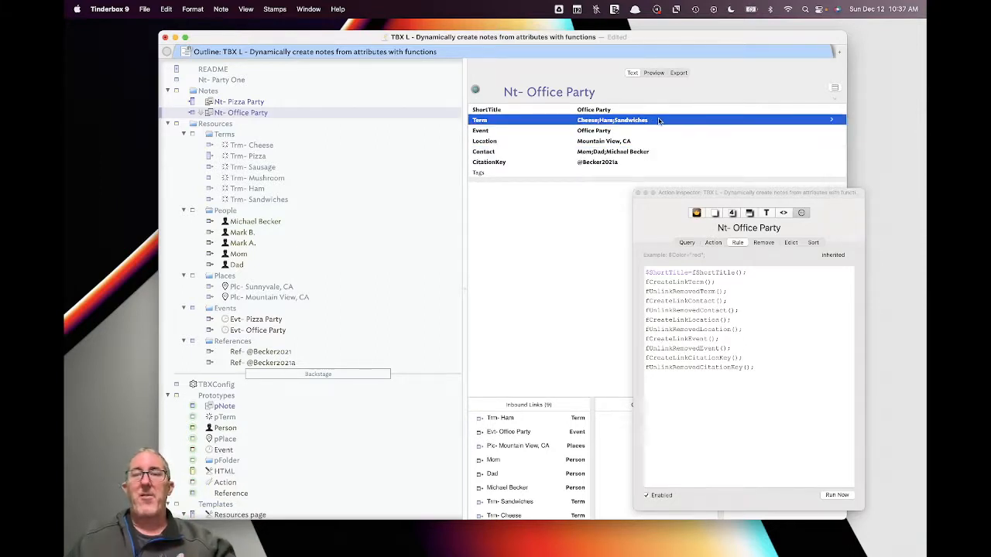
left_click(661, 121)
left_click(671, 120)
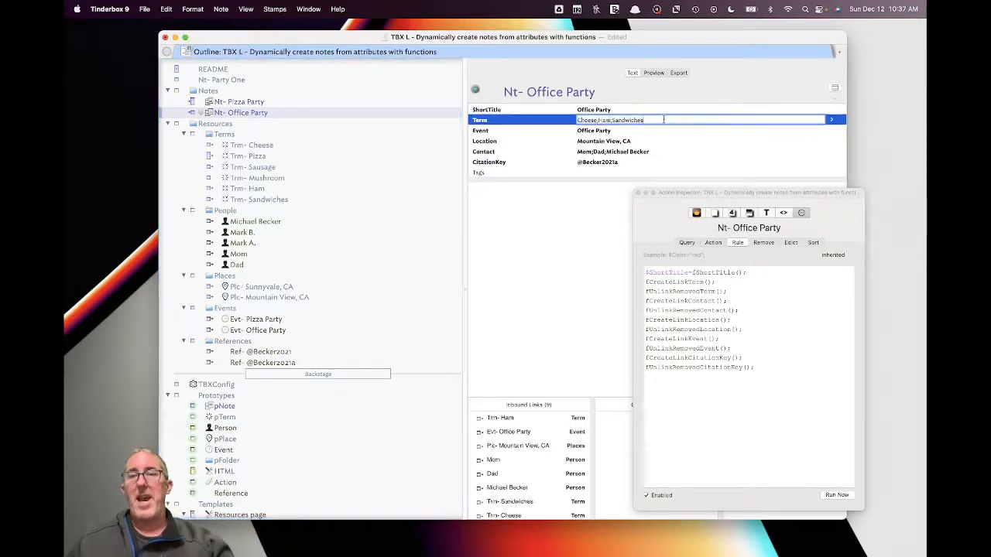
left_click(834, 121)
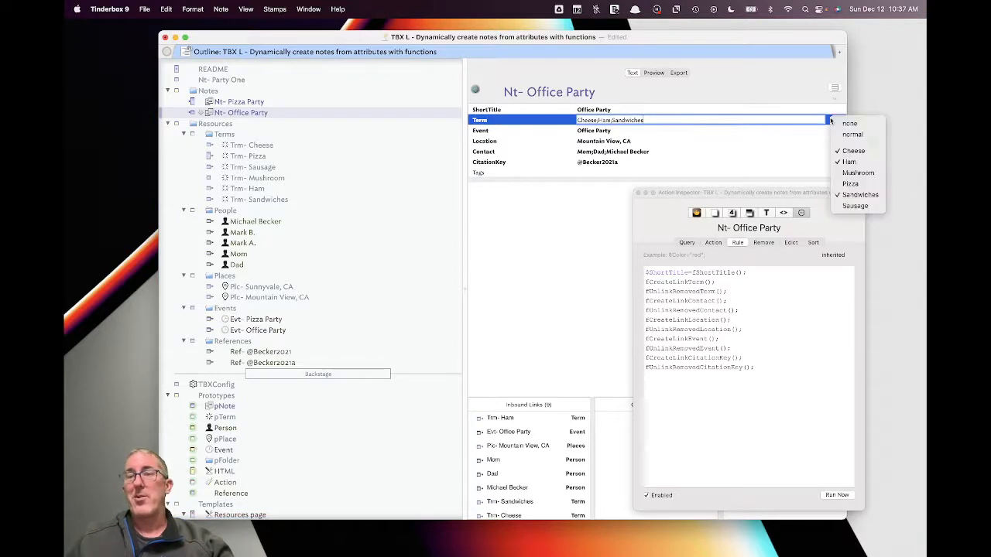
left_click(852, 184)
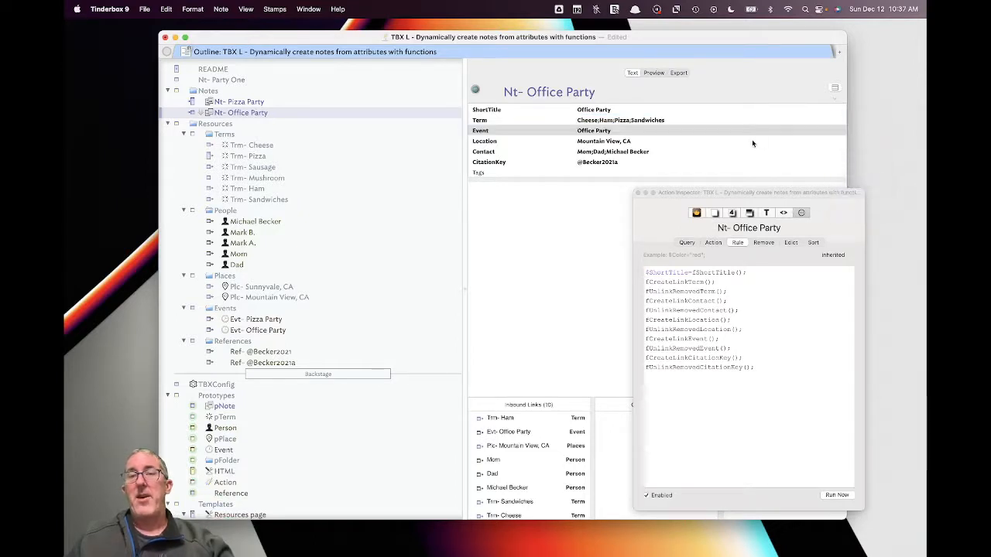
left_click(682, 131)
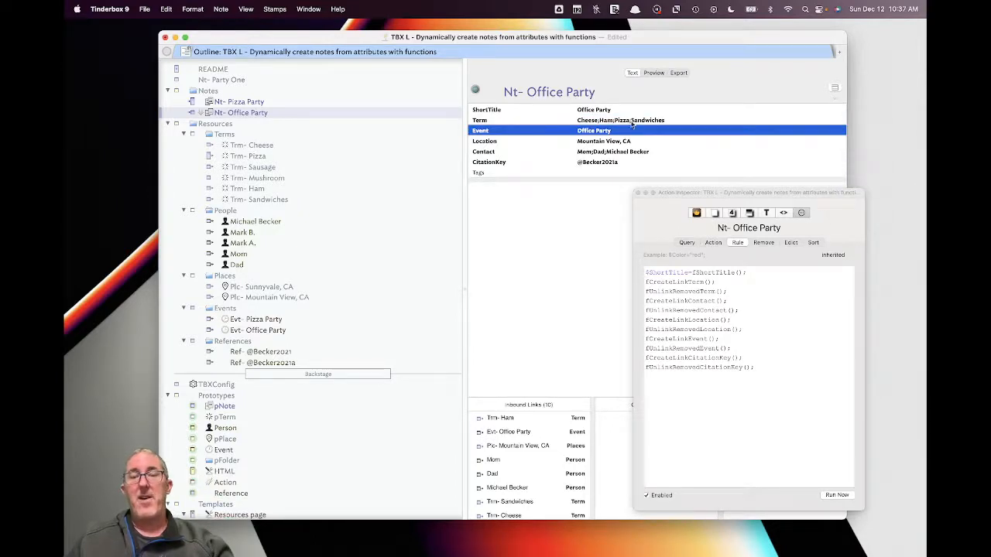
scroll(530, 449, "down", 2)
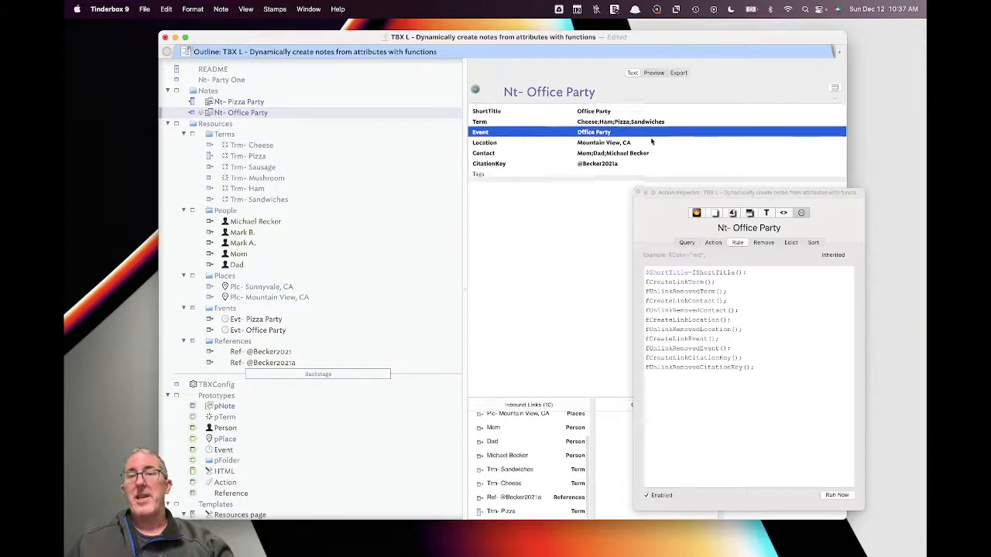
left_click(667, 120)
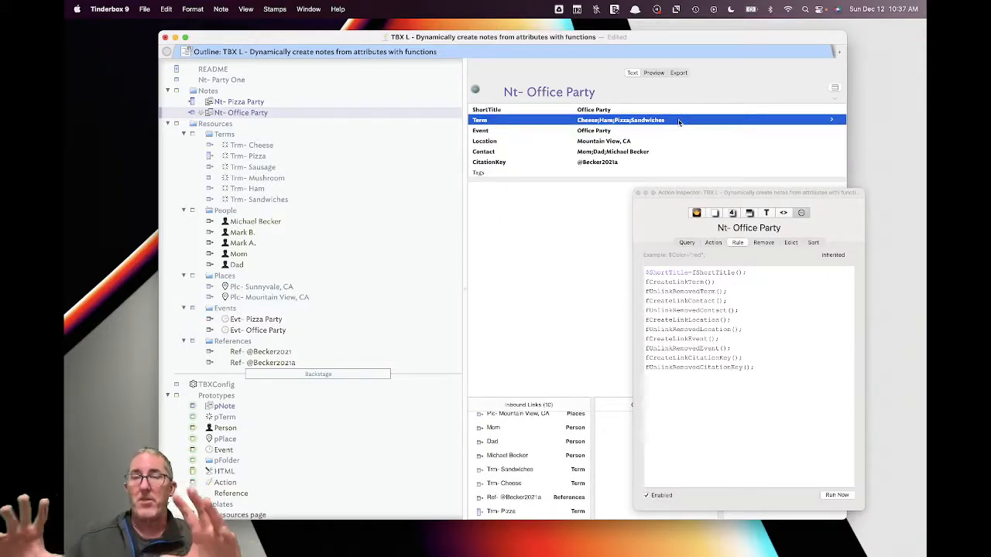
left_click(682, 141)
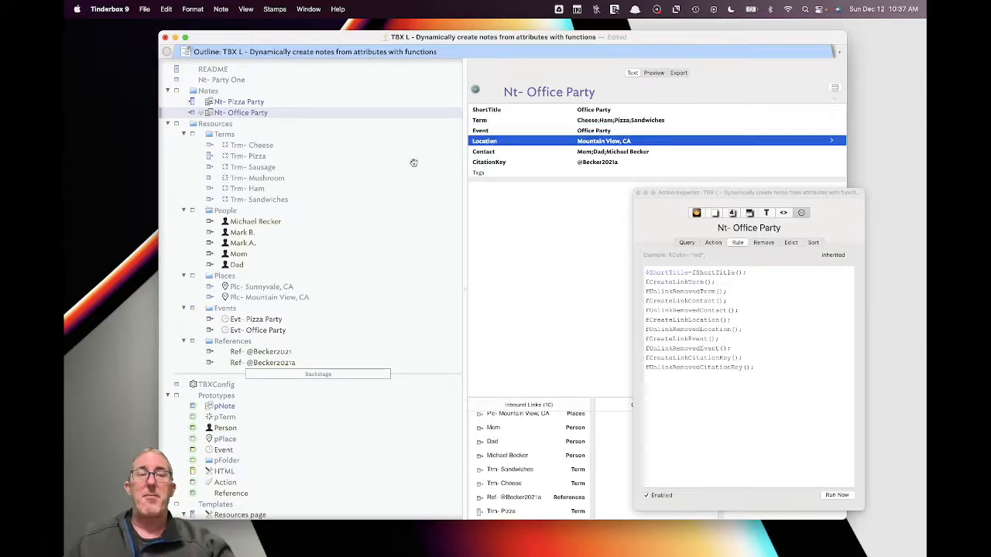
left_click(280, 199)
- Add a new Terms note named Trm- Pinapple below Trm- Sandwiches
key("Return")
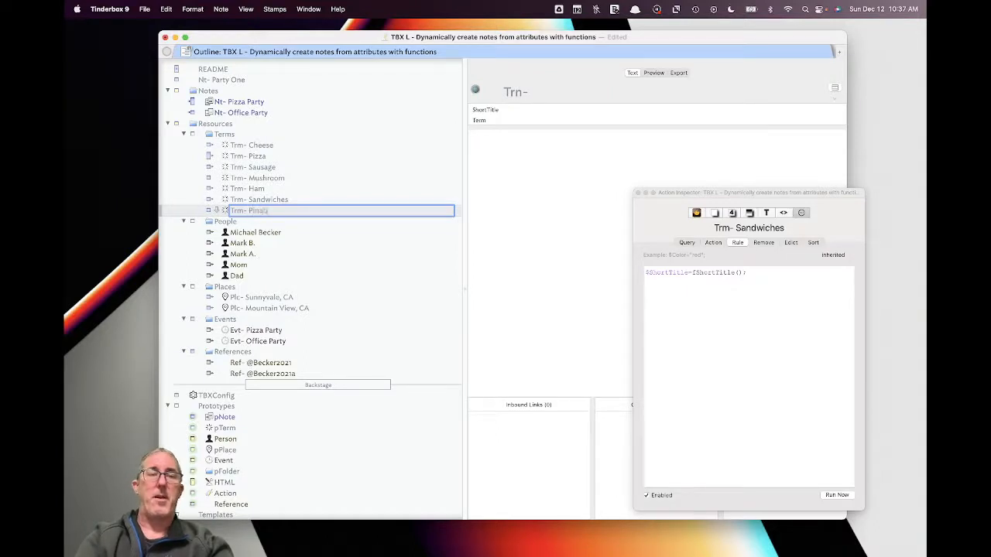
type("pple")
key("Return")
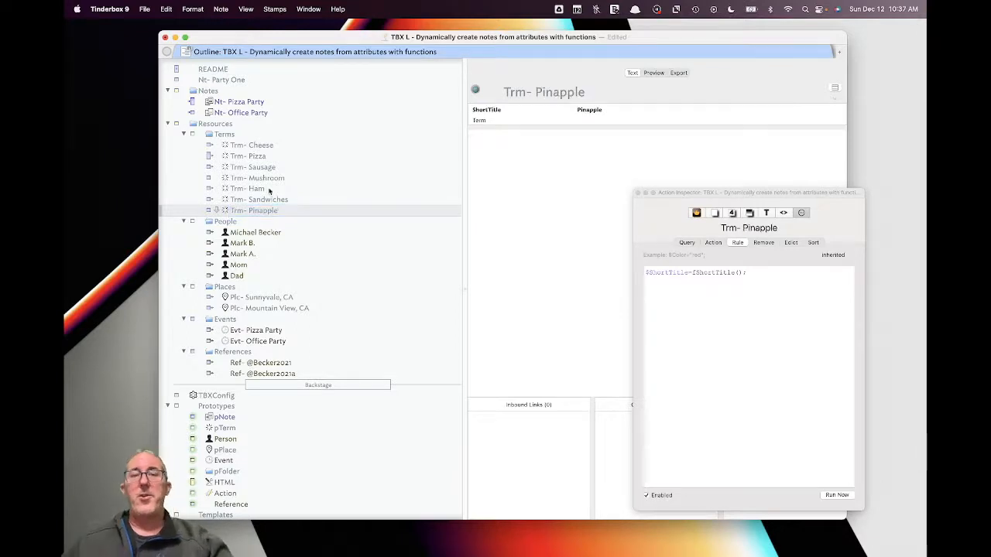
- Browse the party notes and end on Nt- Pizza Party
left_click(253, 103)
left_click(242, 112)
left_click(255, 102)
left_click(232, 80)
left_click(250, 106)
- Check TBXConfig's term list, then add Pinapple to Nt- Pizza Party's Term
scroll(260, 208, "down", 1)
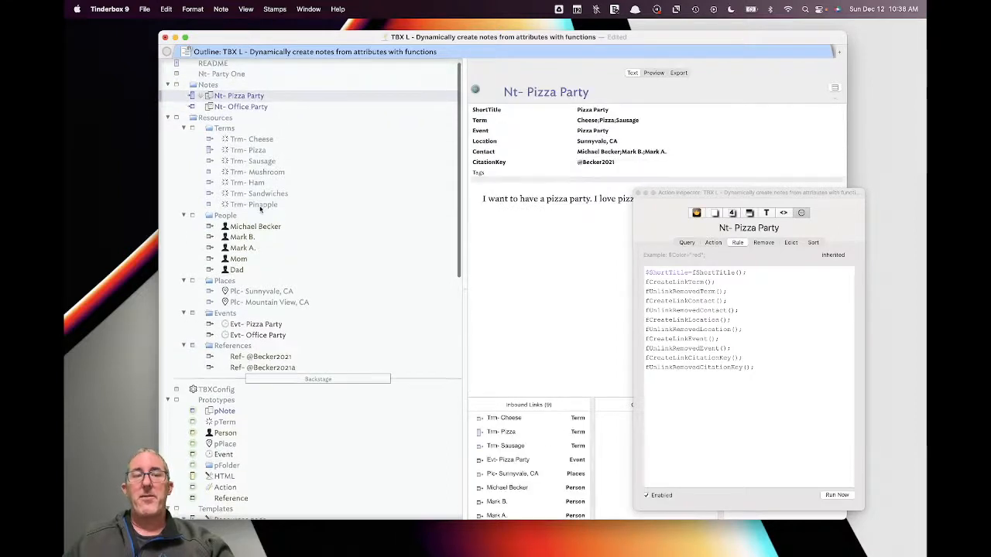
left_click(256, 391)
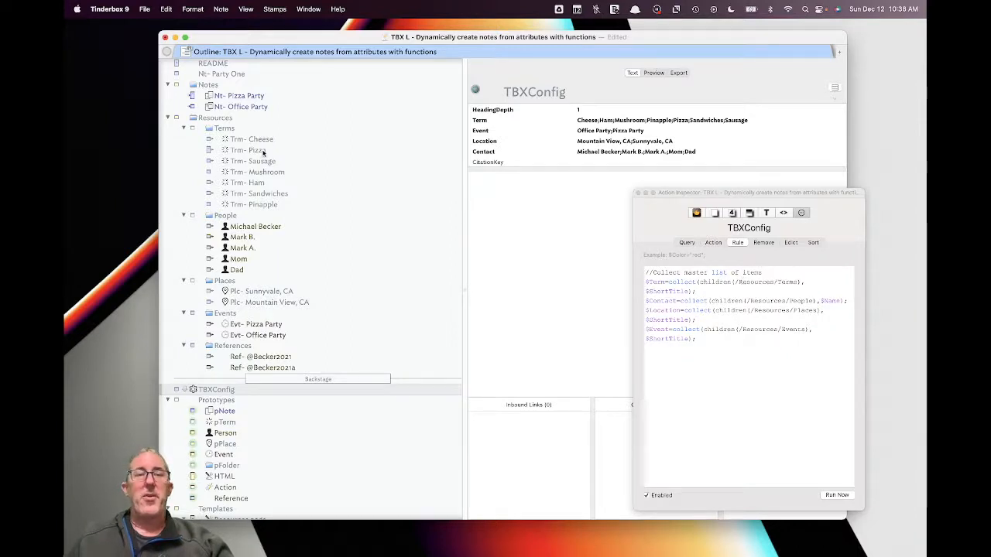
left_click(238, 96)
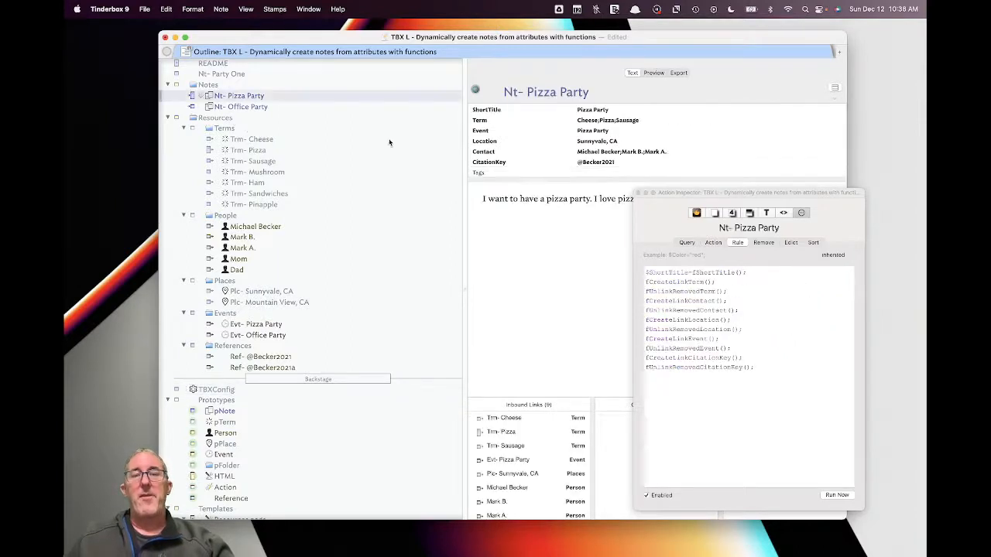
left_click(657, 121)
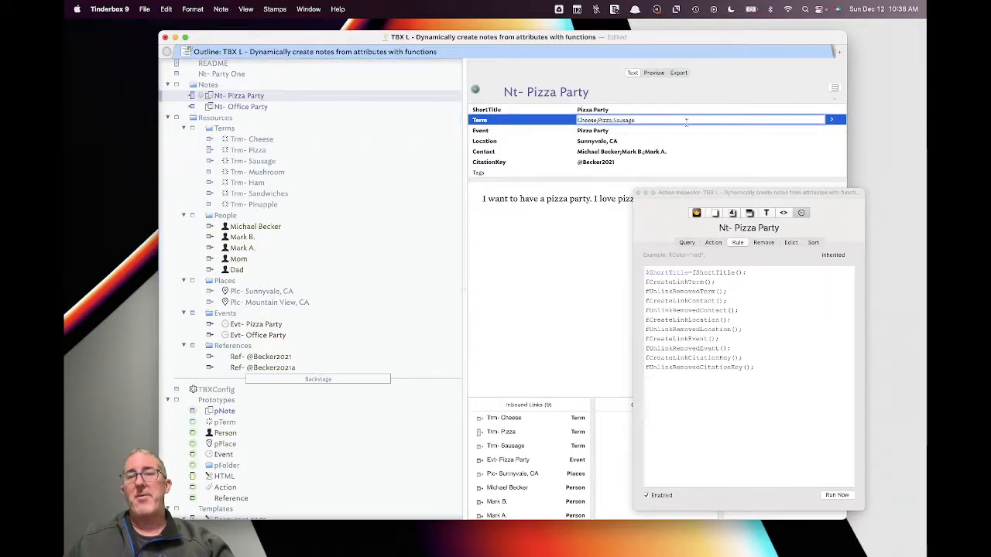
left_click(833, 121)
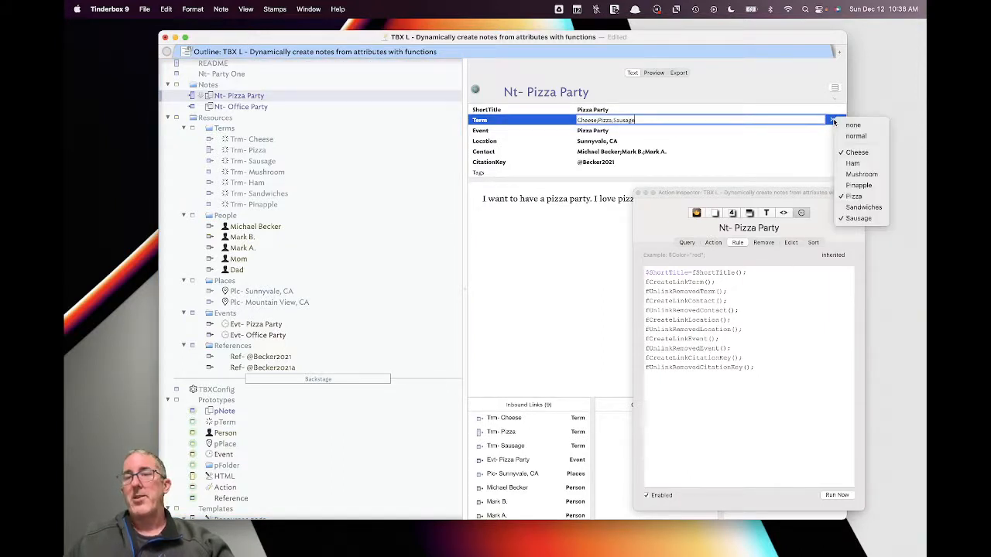
left_click(860, 186)
left_click(701, 155)
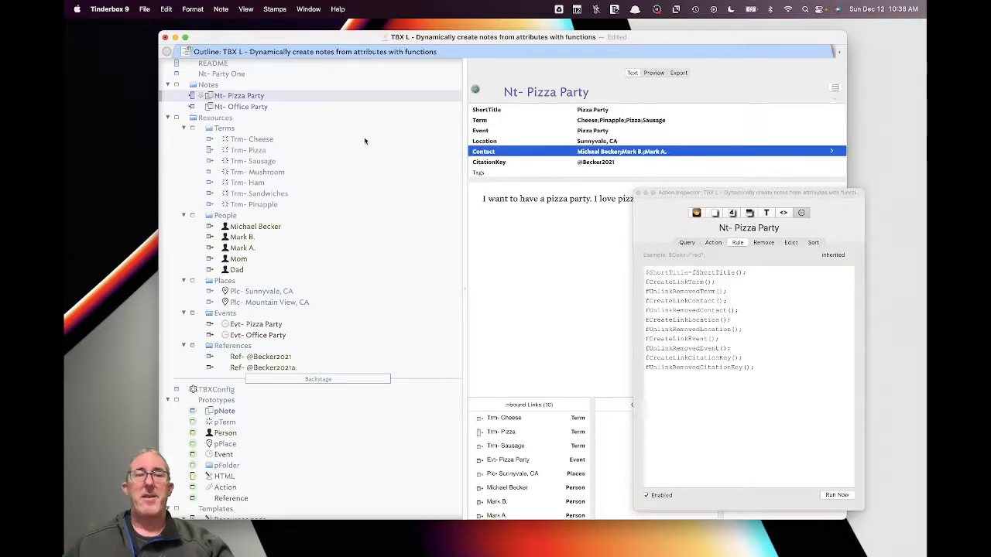
left_click(514, 220)
- Open TBXConfig's rule and select its $Event collect statement
scroll(559, 463, "down", 4)
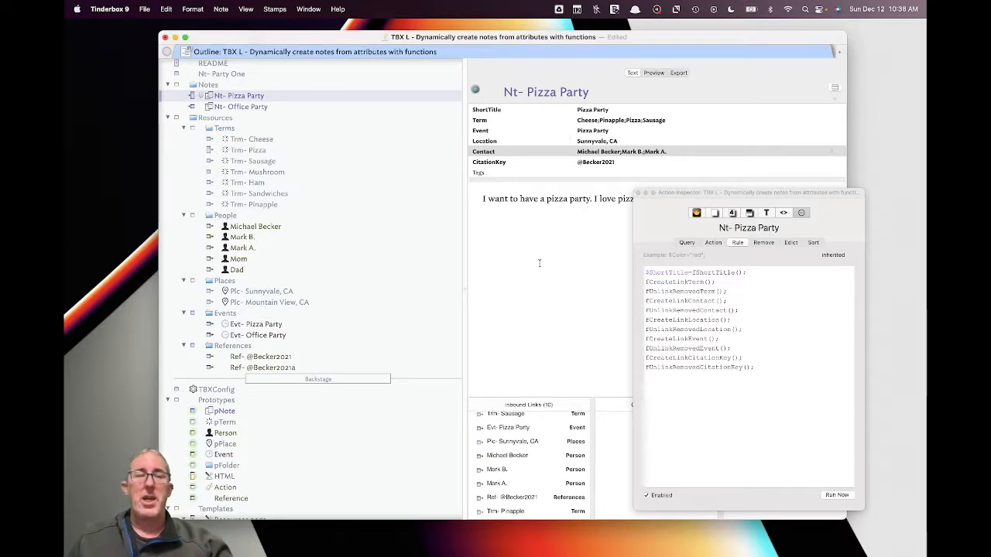
left_click(217, 389)
left_click(706, 345)
left_click_drag(699, 342, 636, 329)
key("super+c")
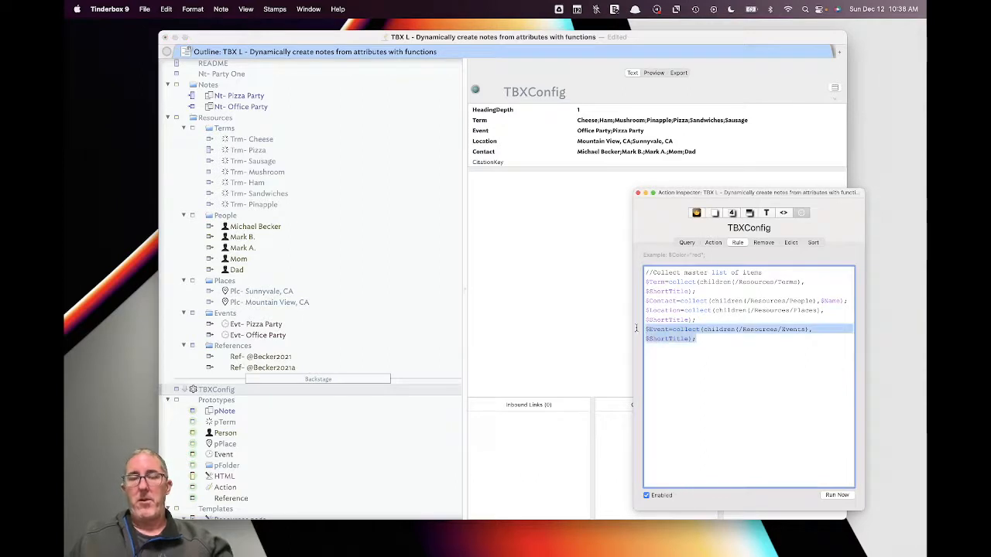
- Paste a copy of the $Event statement, change Events to References, and run the rule
left_click(700, 343)
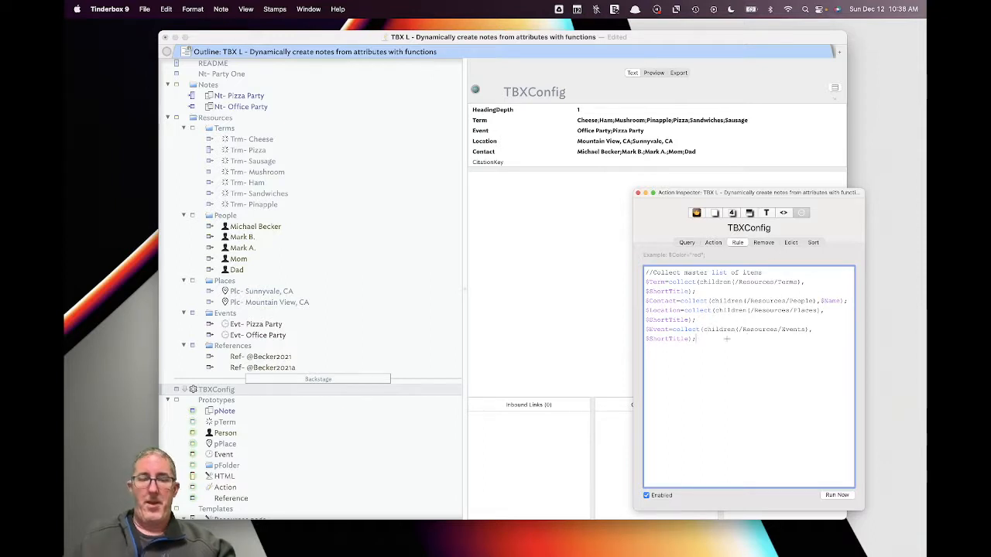
key("Return")
key("super+v")
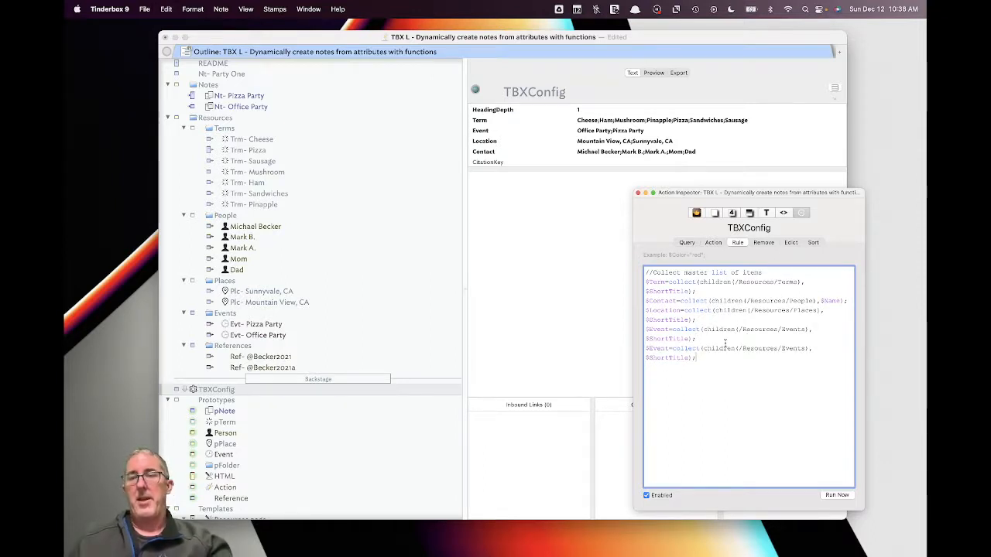
double_click(793, 347)
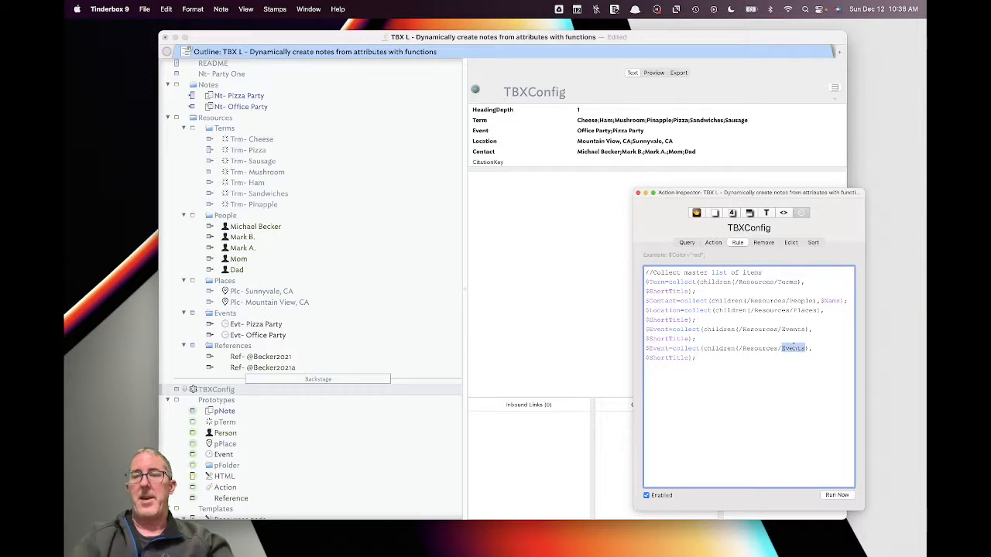
type("Reference")
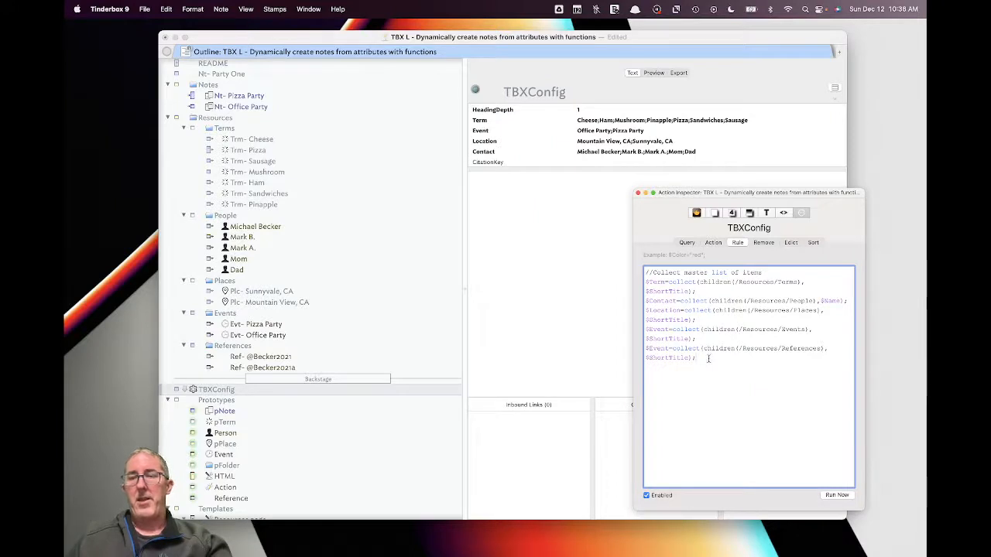
key("Tab")
left_click(835, 495)
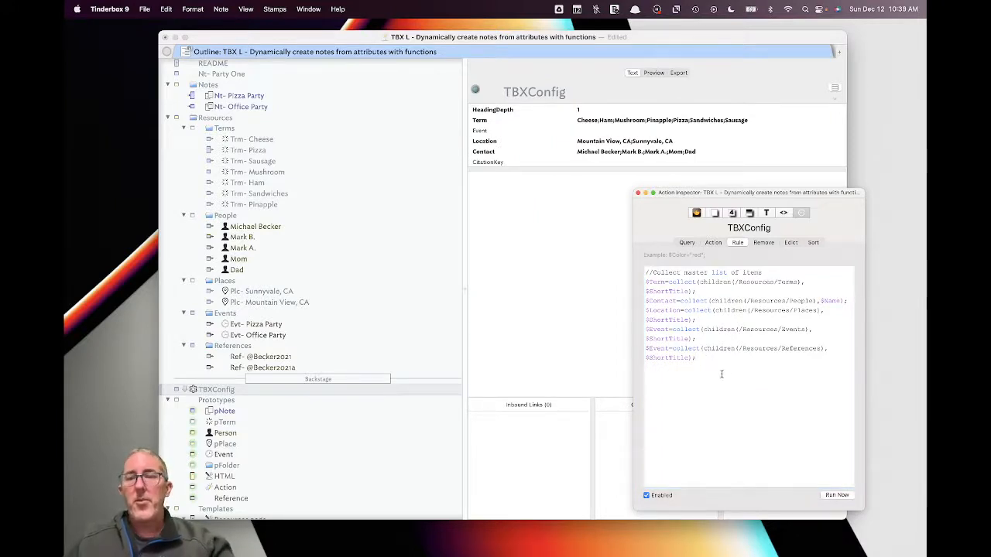
- Change $Event to $CitationKey in the new statement and run the rule again
left_click_drag(670, 349, 648, 349)
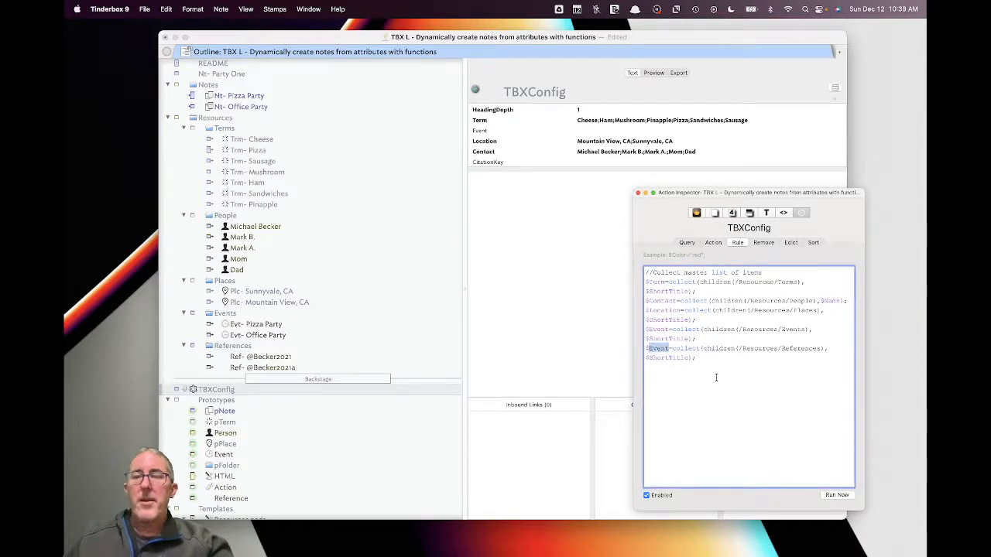
type("Cit")
key("Down")
key("Down")
key("Return")
left_click(846, 497)
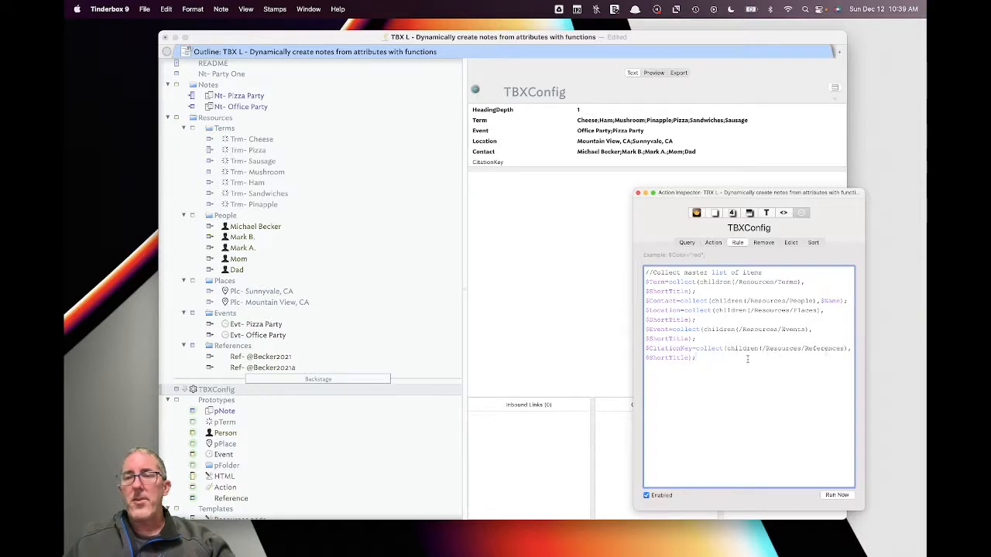
left_click(263, 357)
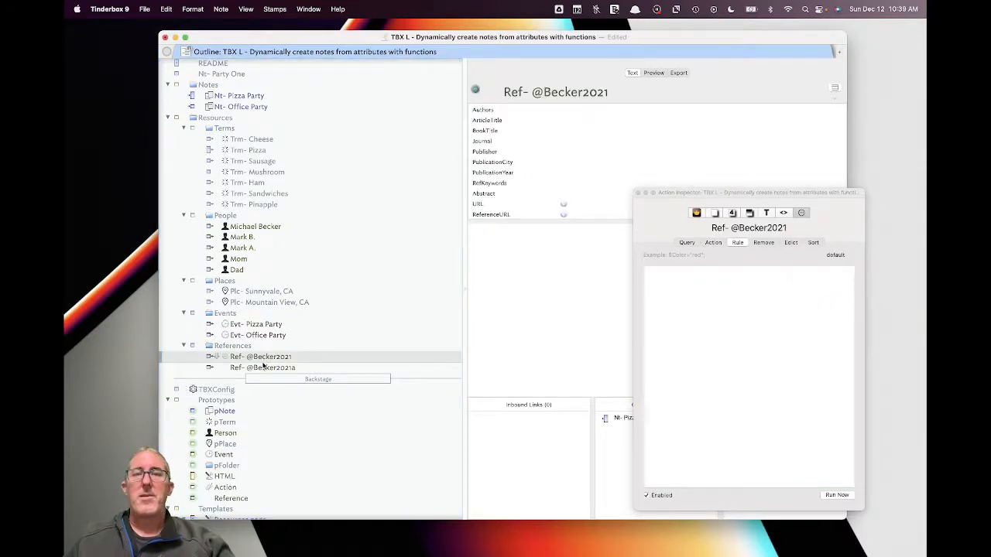
left_click(263, 366)
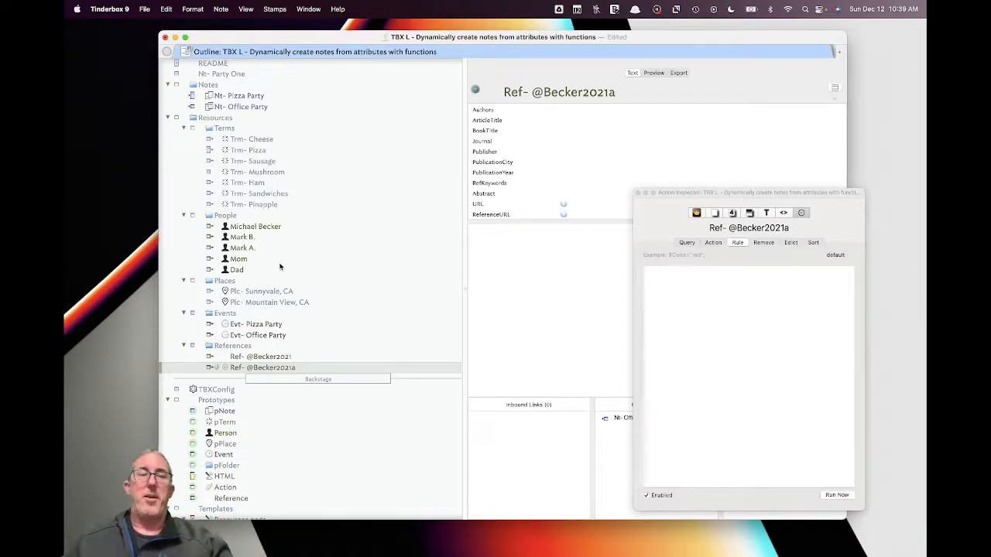
scroll(281, 265, "up", 1)
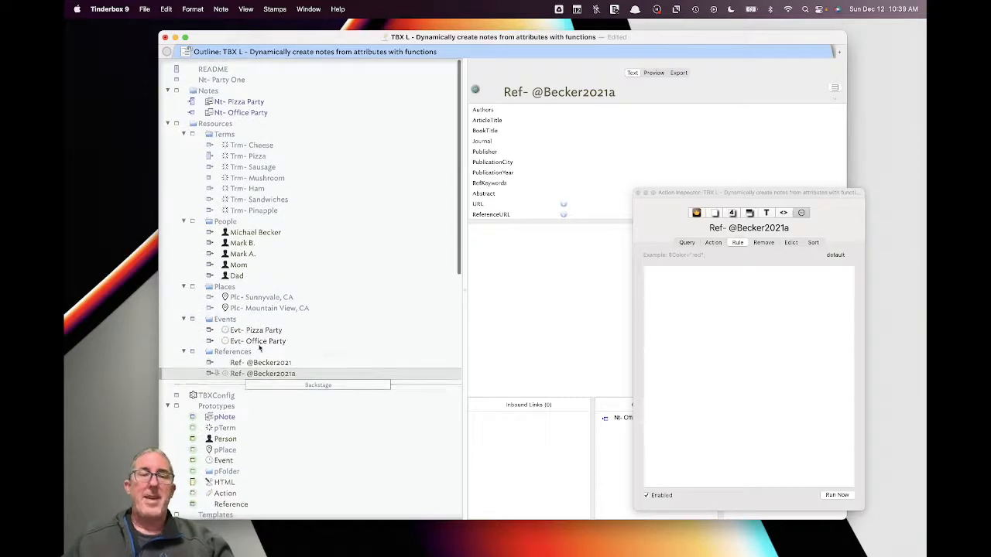
scroll(225, 325, "down", 4)
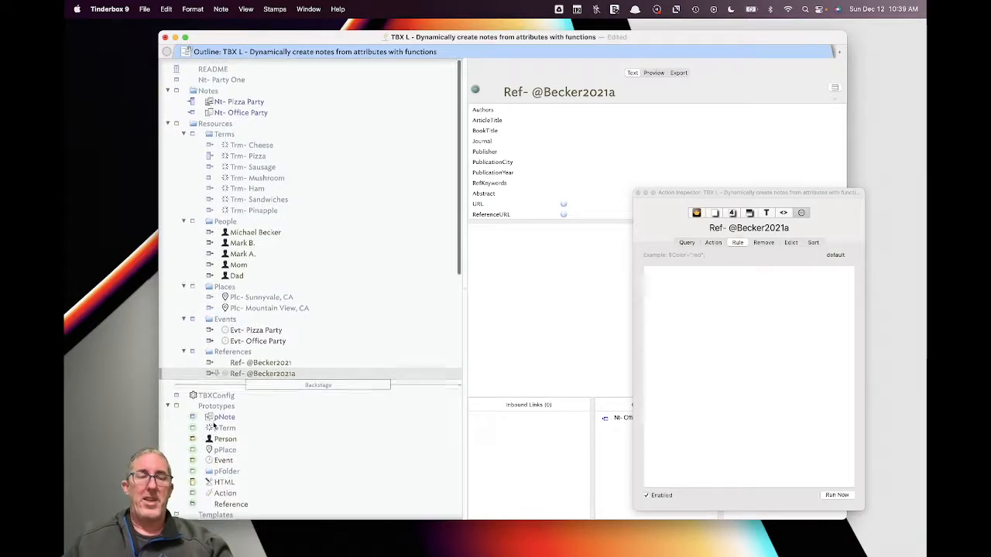
left_click(240, 425)
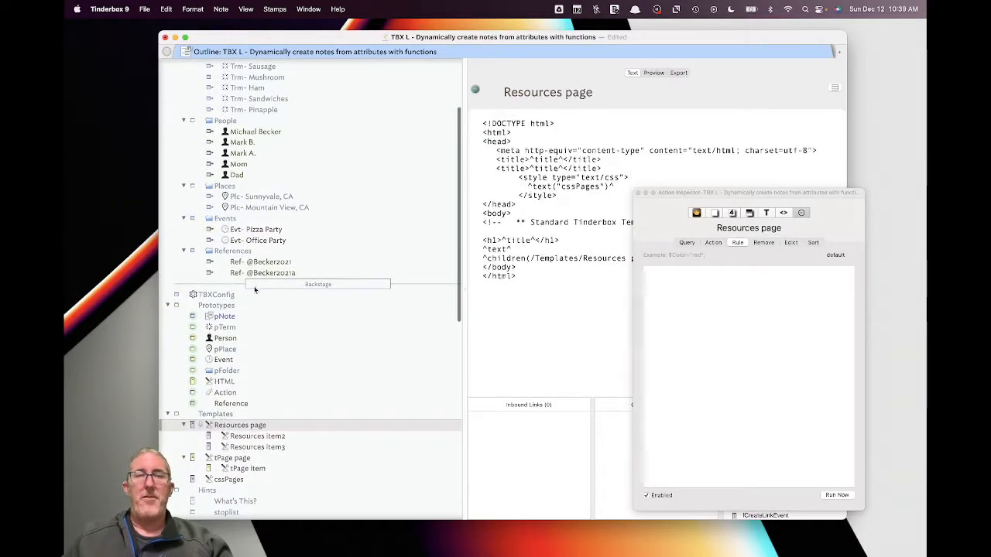
- Preview the Resources container as a rendered page, moving the inspector aside
scroll(254, 285, "up", 4)
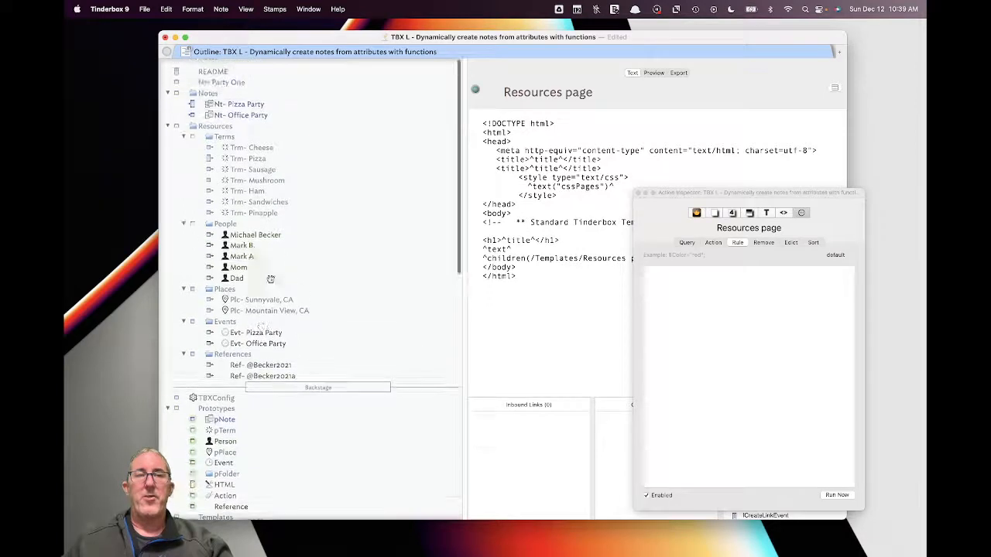
scroll(236, 127, "down", 1)
left_click(236, 127)
left_click(233, 115)
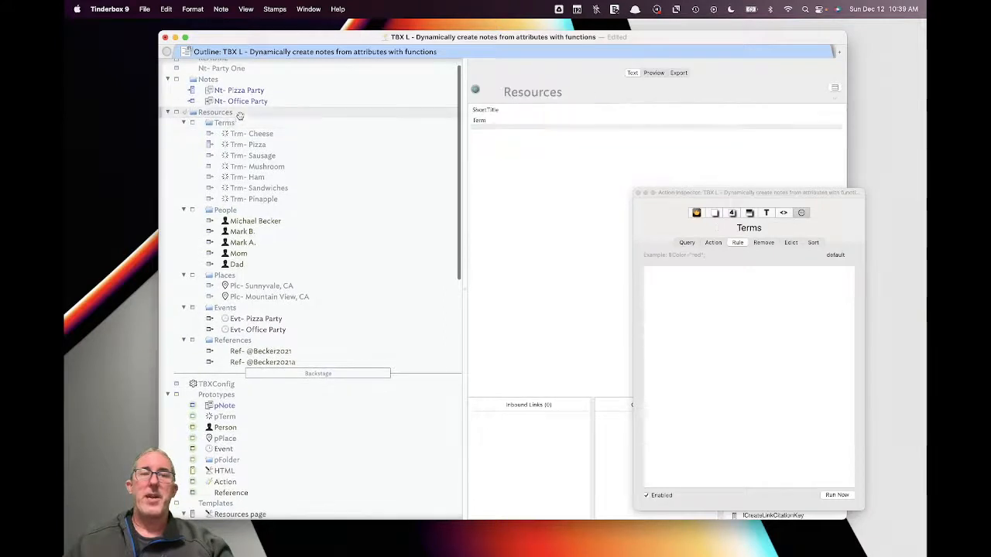
left_click(655, 73)
left_click_drag(717, 192, 785, 177)
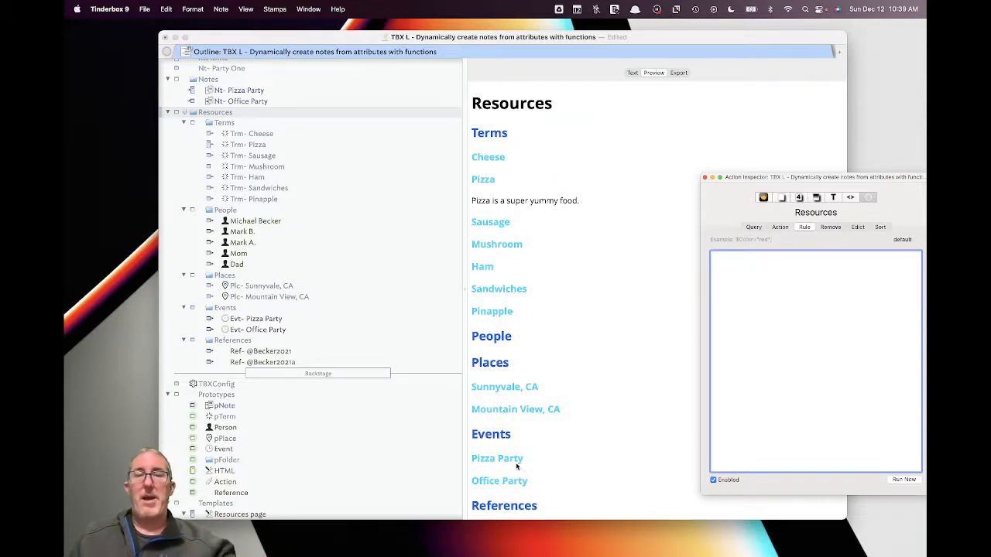
- Write "My son does not like mushrooms." in the Trm- Mushroom note's text
left_click(265, 166)
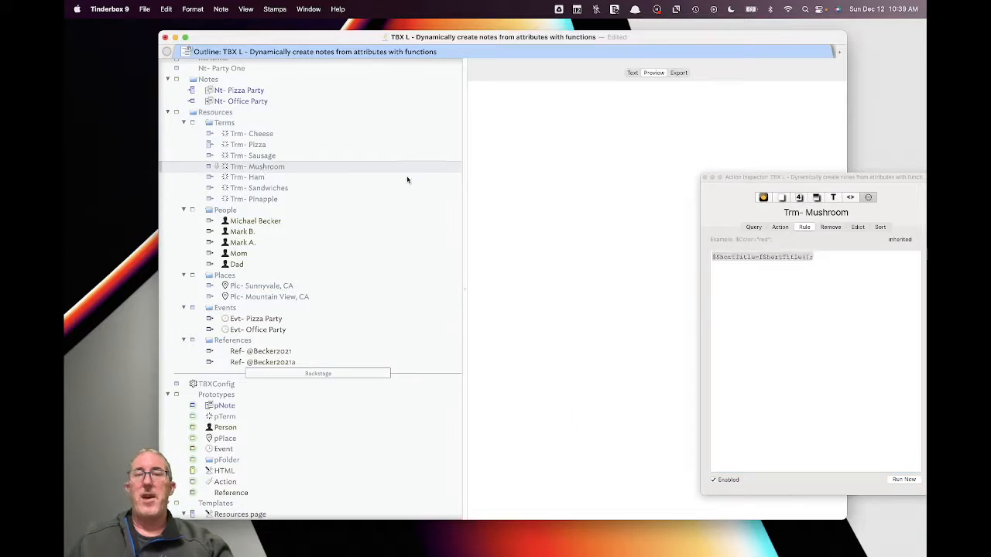
left_click(632, 73)
left_click(599, 237)
type("My son does not like mush")
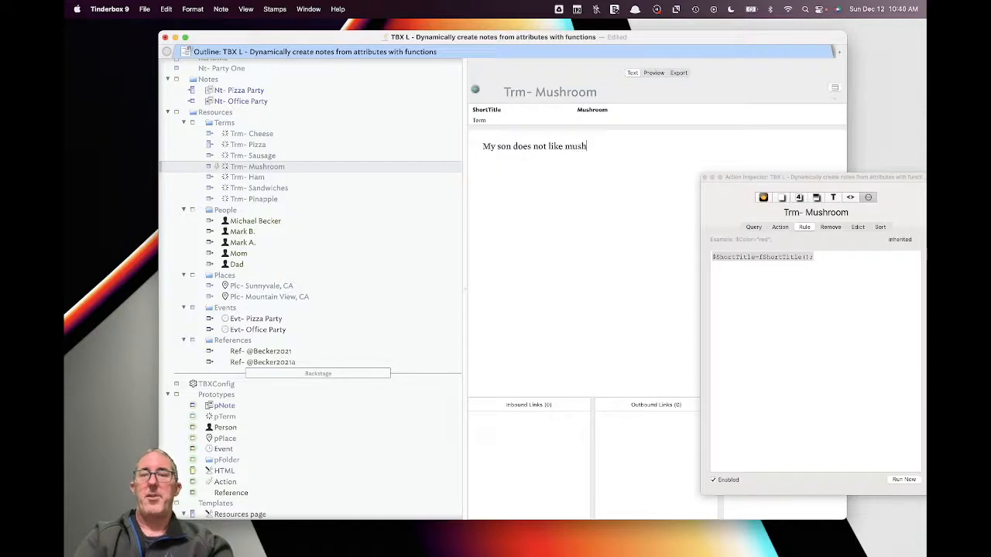
type("rooms.")
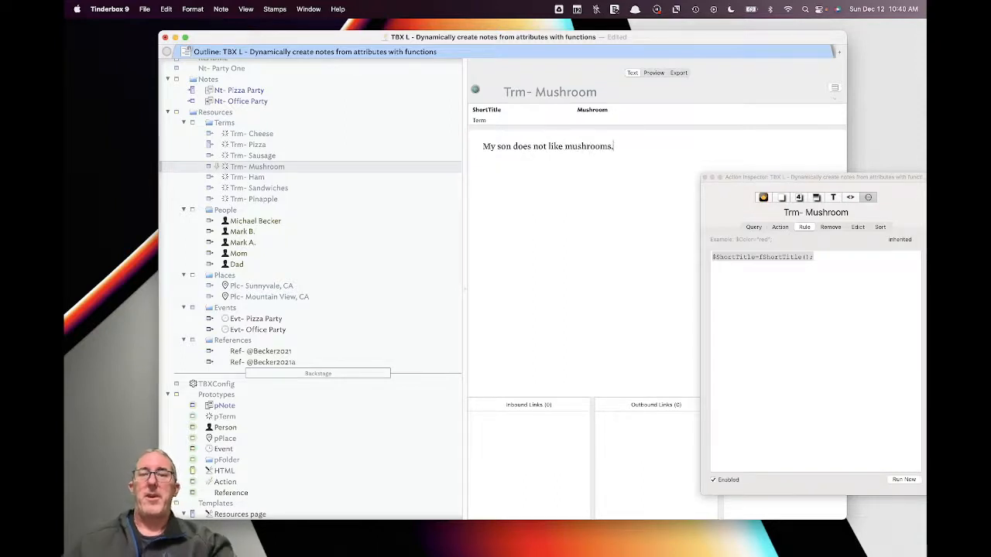
- Preview Resources to show the new Mushroom sentence, then return to Nt- Pizza Party
left_click(245, 114)
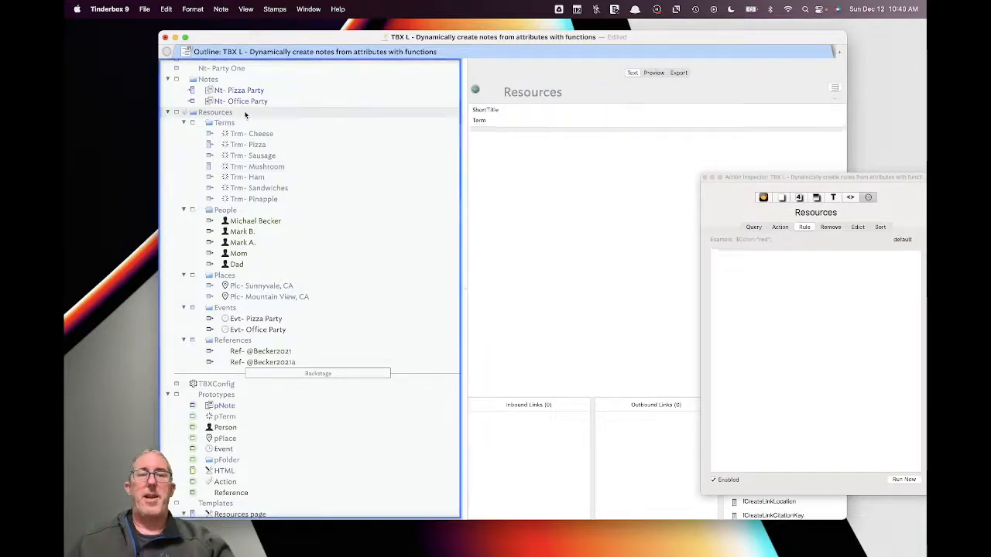
left_click(654, 73)
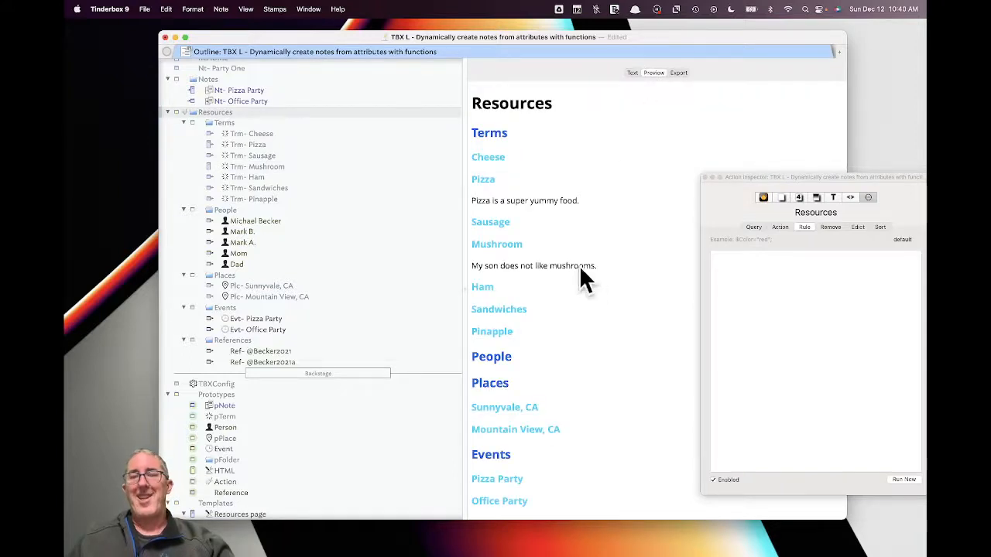
left_click(264, 91)
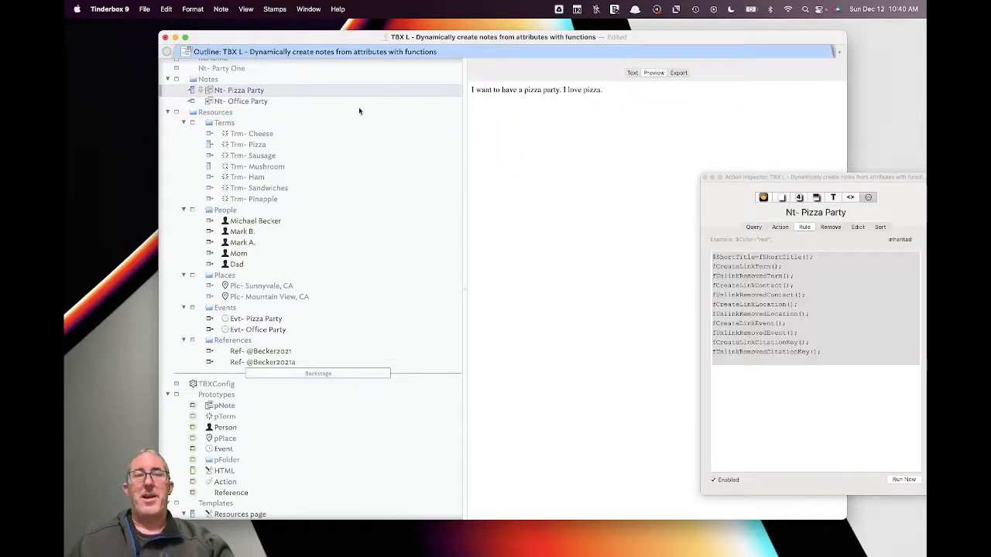
- Inspect Pizza Party's attributes and inbound links and the Mushroom note's links and rule
left_click(632, 73)
scroll(544, 461, "down", 3)
scroll(543, 460, "up", 2)
scroll(543, 458, "down", 3)
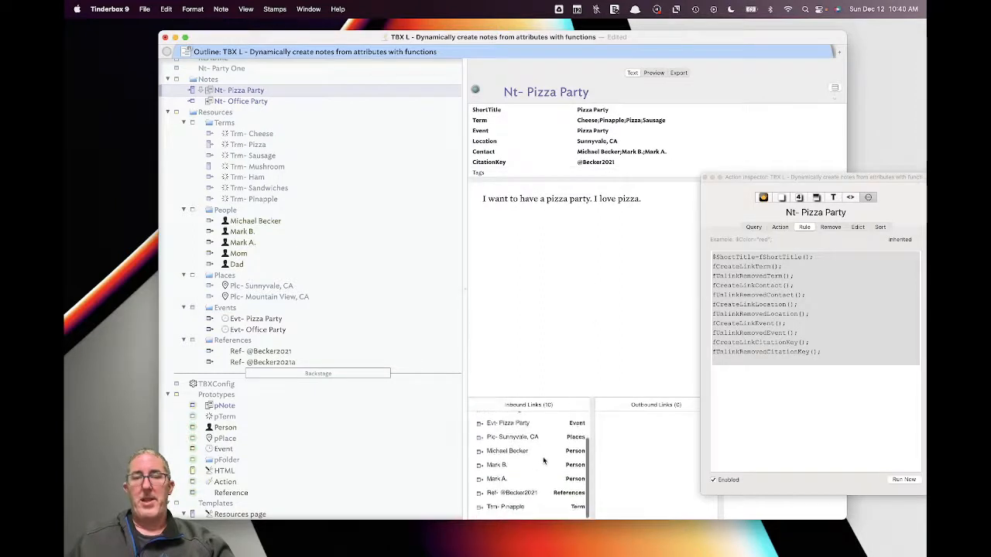
left_click(271, 166)
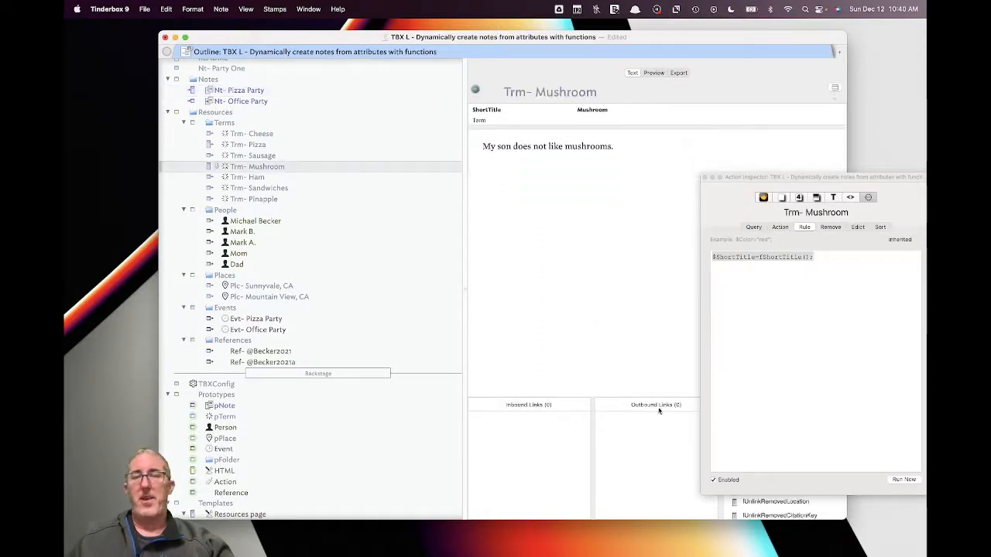
left_click(734, 172)
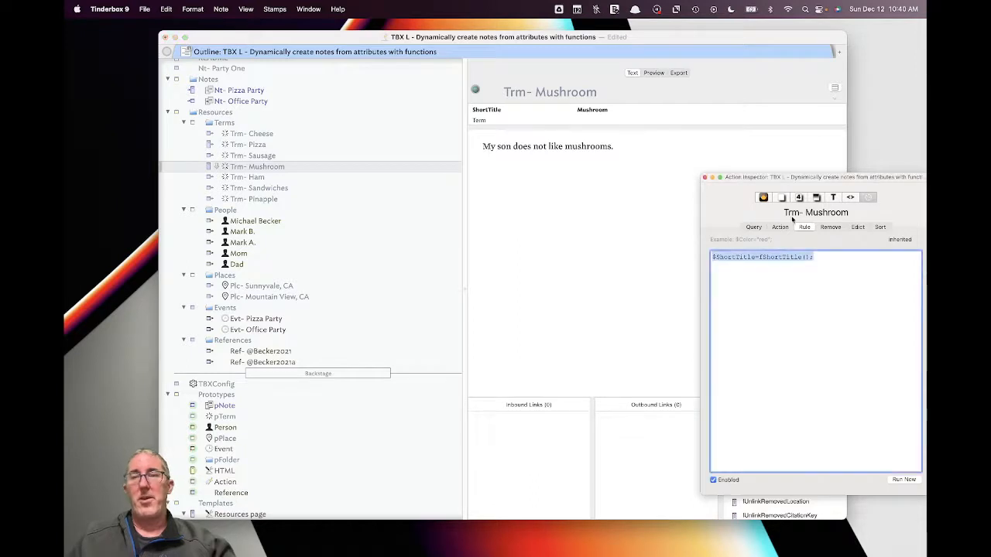
left_click_drag(733, 172, 698, 171)
- Add Mushroom to Nt- Pizza Party's Term via autocomplete
left_click(249, 92)
left_click(679, 129)
left_click(681, 121)
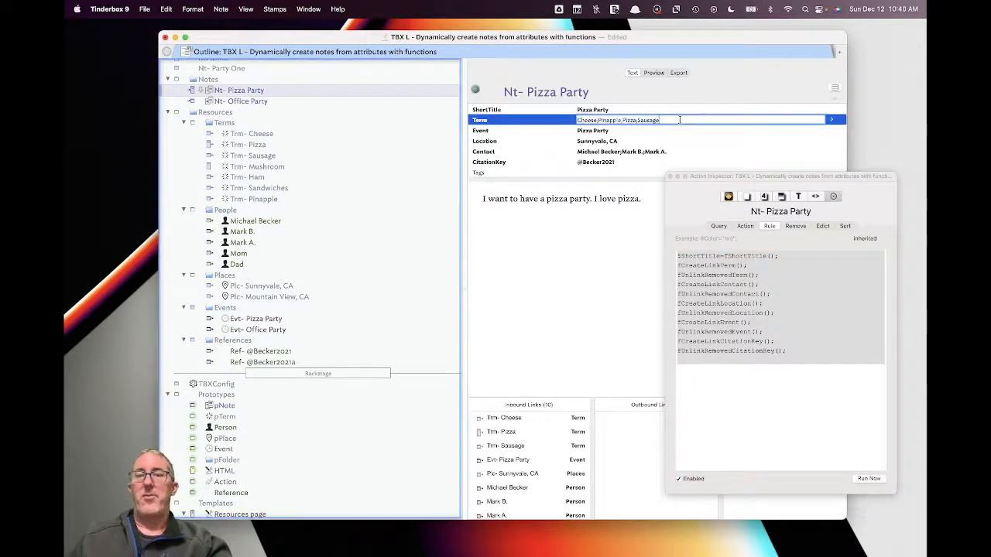
type(";mu")
key("Down")
key("Return")
left_click(582, 305)
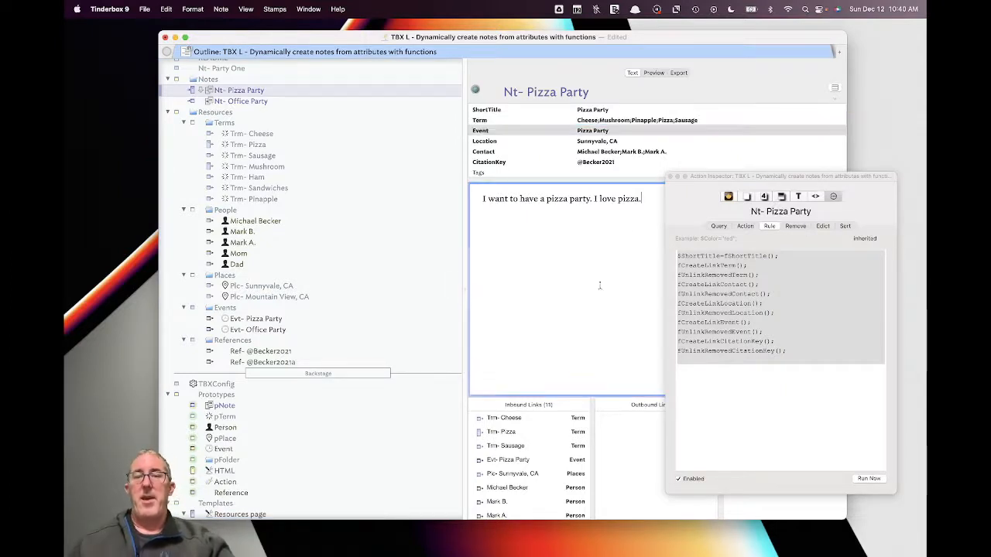
- Peek at the newly linked Mushroom note, then preview the Resources page again
scroll(564, 427, "down", 3)
left_click(525, 511)
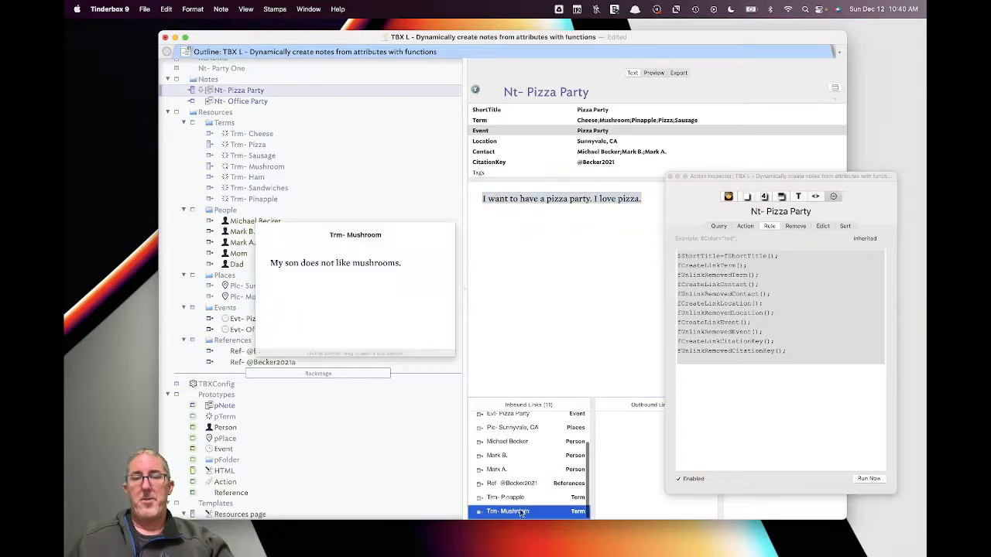
left_click(548, 304)
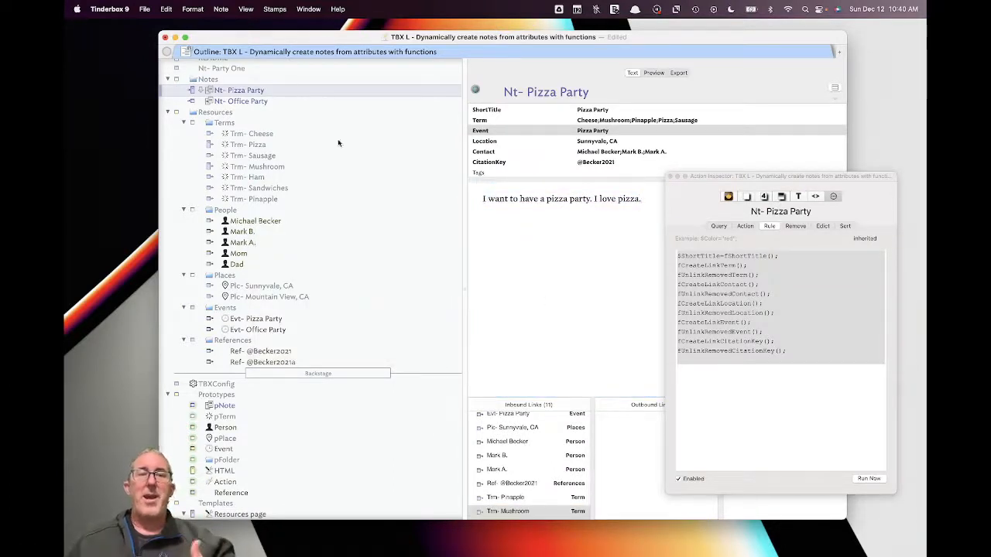
left_click(234, 123)
left_click(236, 113)
left_click(654, 72)
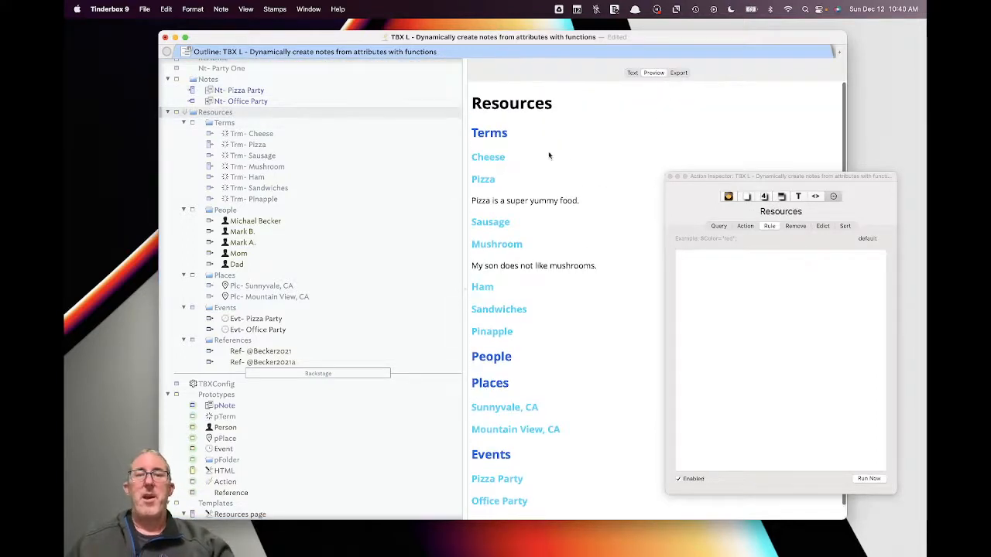
- Inspect the Resources item2 and item3 template text
scroll(386, 266, "down", 5)
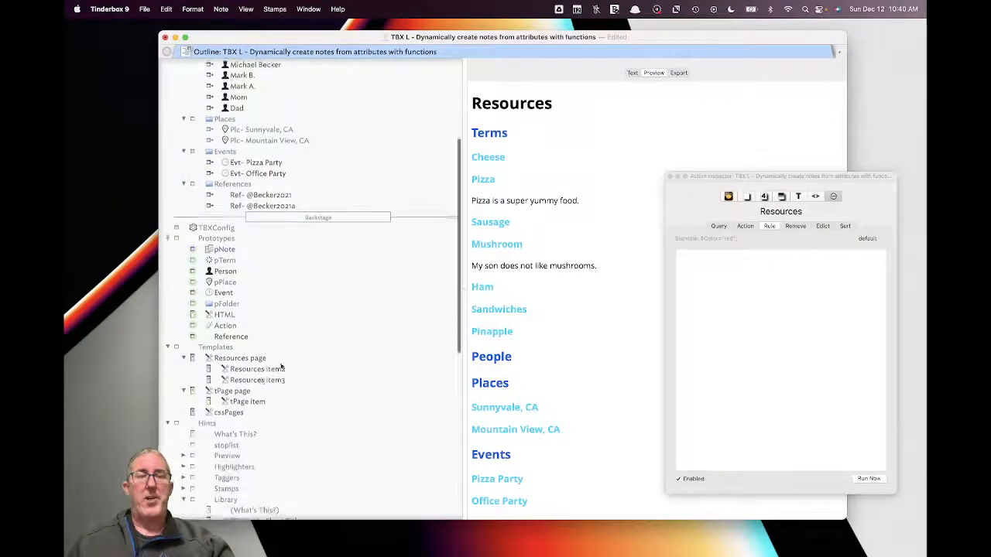
left_click(260, 367)
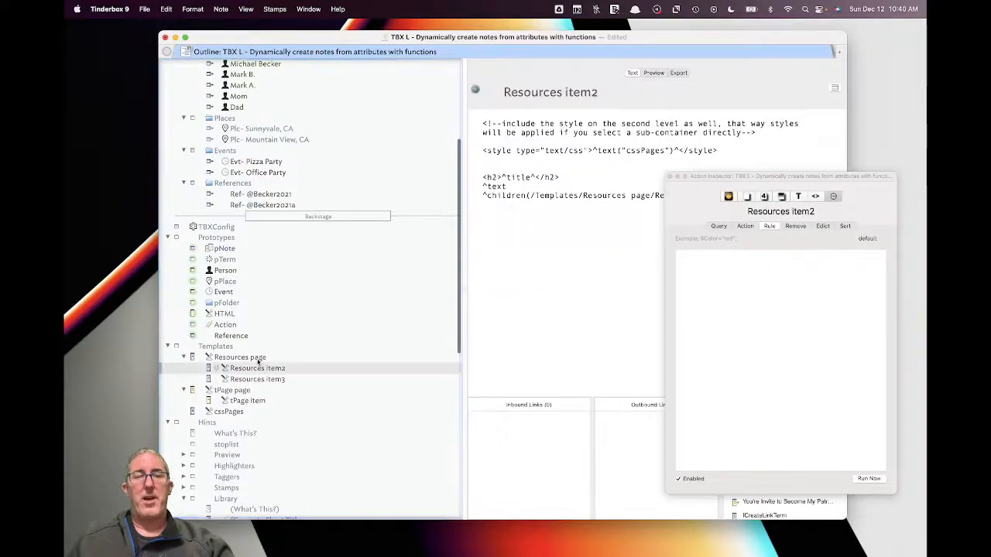
left_click_drag(682, 183, 790, 261)
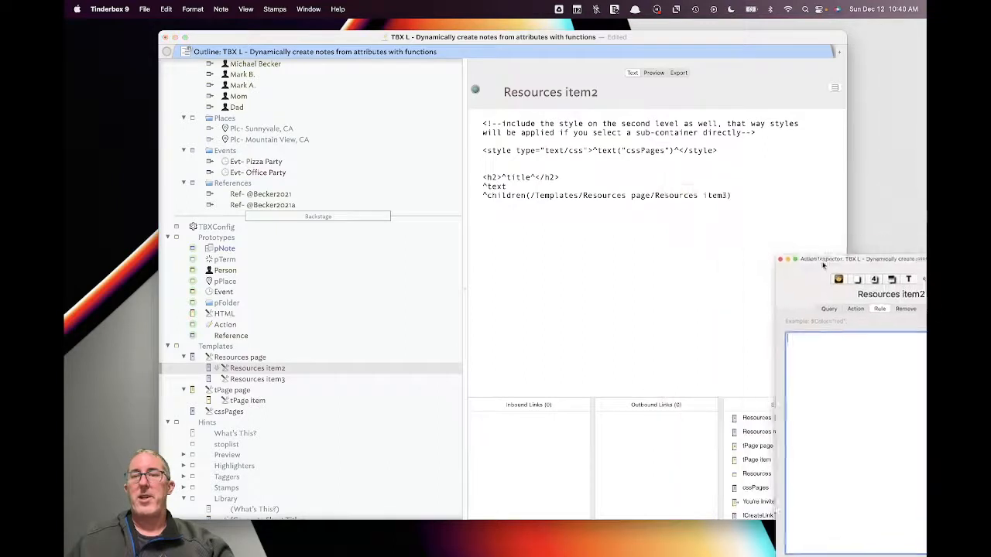
left_click(277, 379)
- Preview the Terms list, review its OnAdd rule, then reopen Nt- Pizza Party
scroll(286, 385, "up", 5)
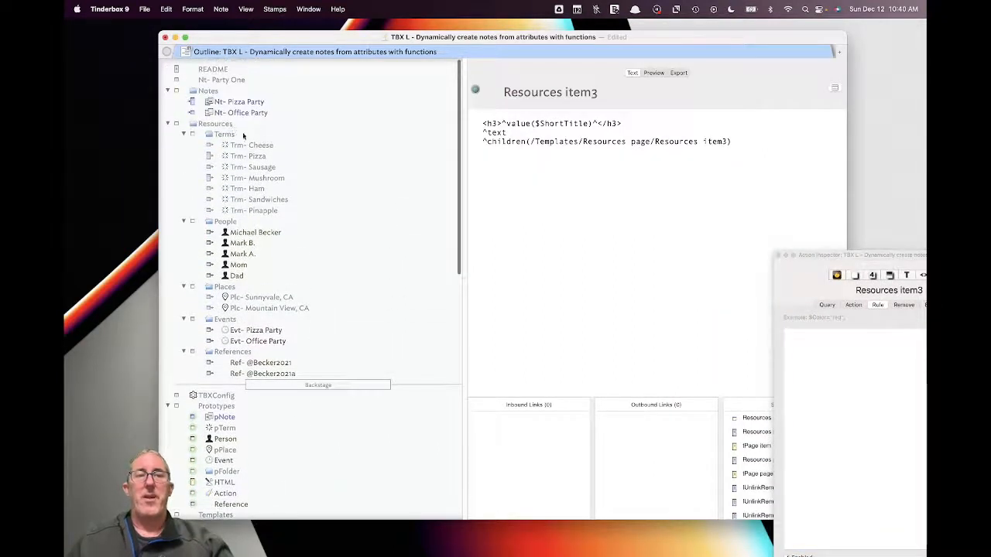
left_click(240, 134)
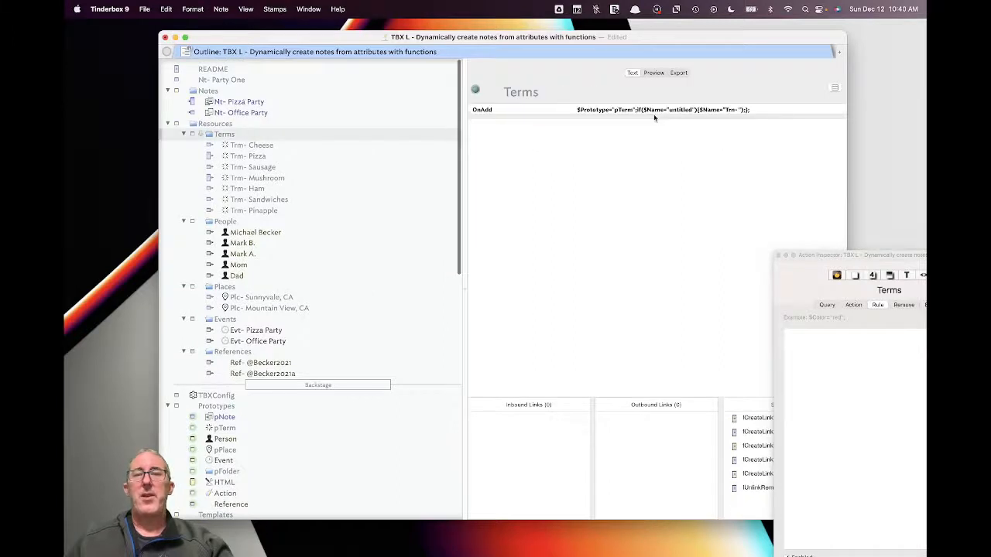
left_click(663, 73)
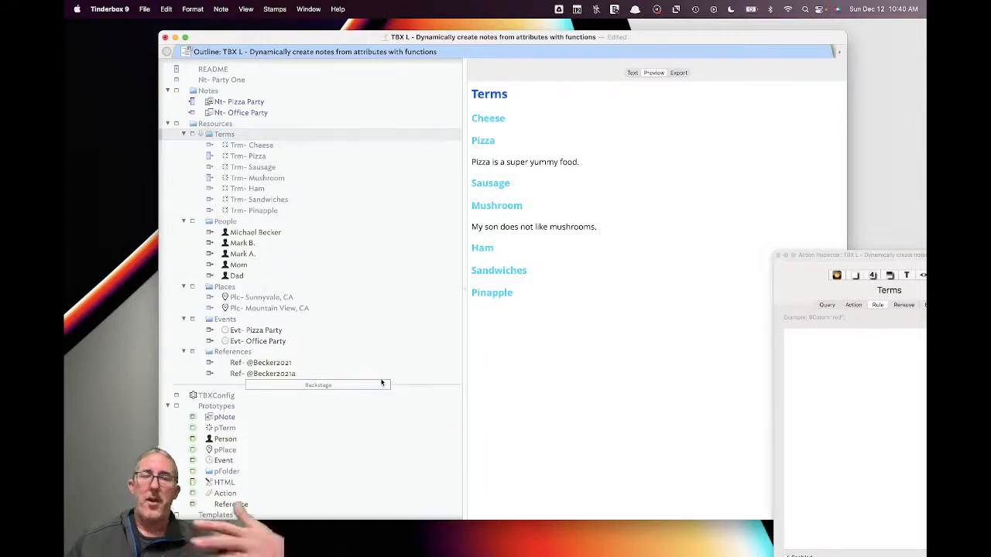
scroll(375, 383, "down", 3)
scroll(371, 375, "down", 6)
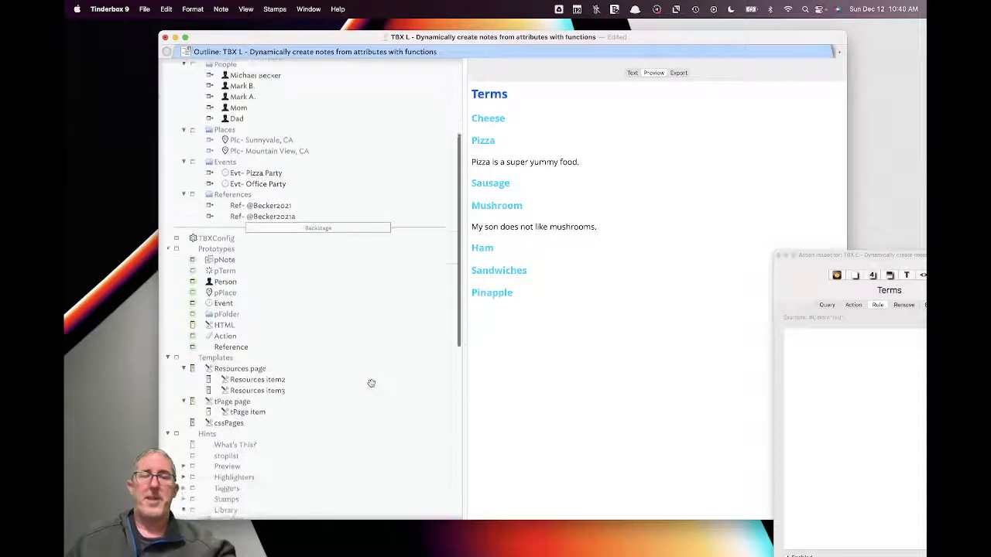
left_click(633, 73)
scroll(264, 318, "down", 9)
scroll(264, 318, "down", 5)
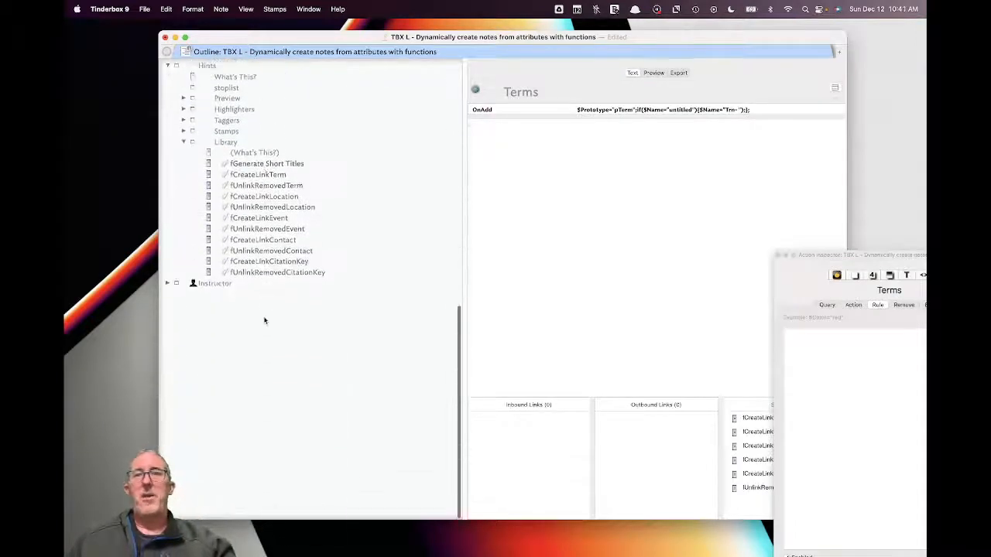
scroll(264, 318, "up", 6)
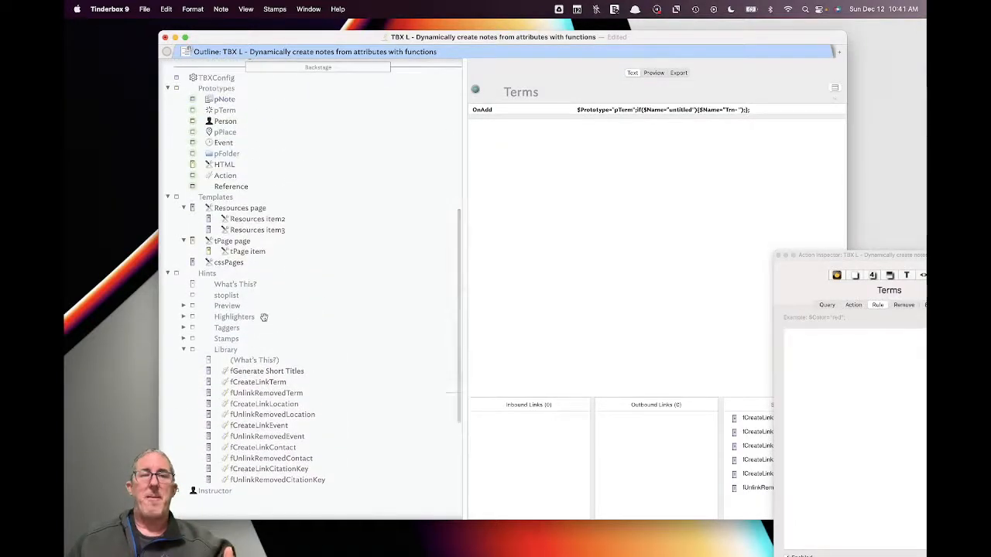
scroll(264, 318, "up", 12)
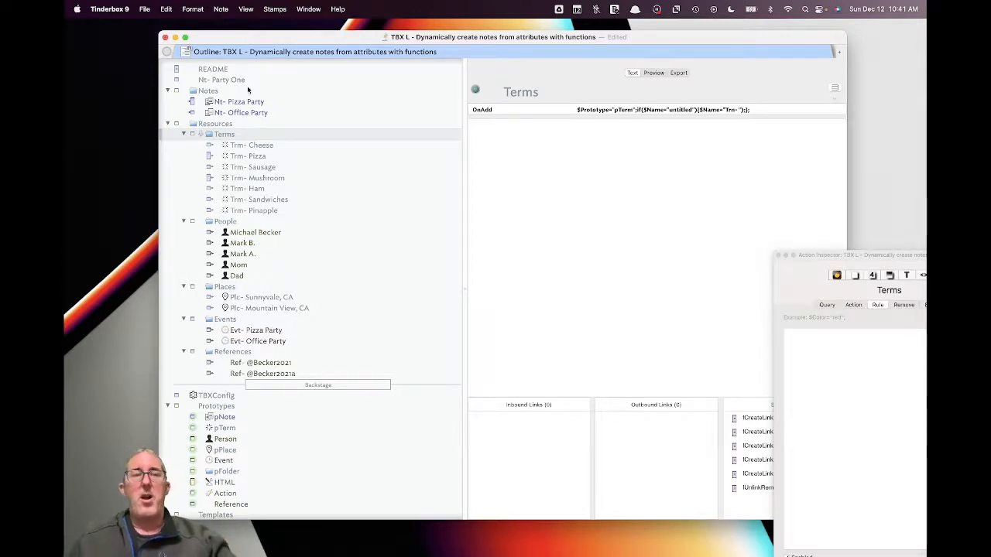
left_click(253, 101)
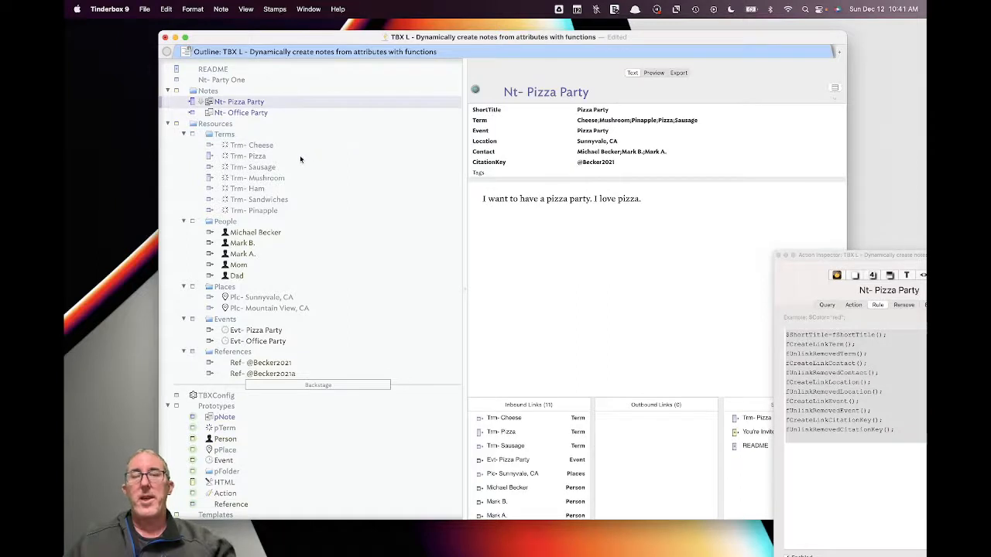